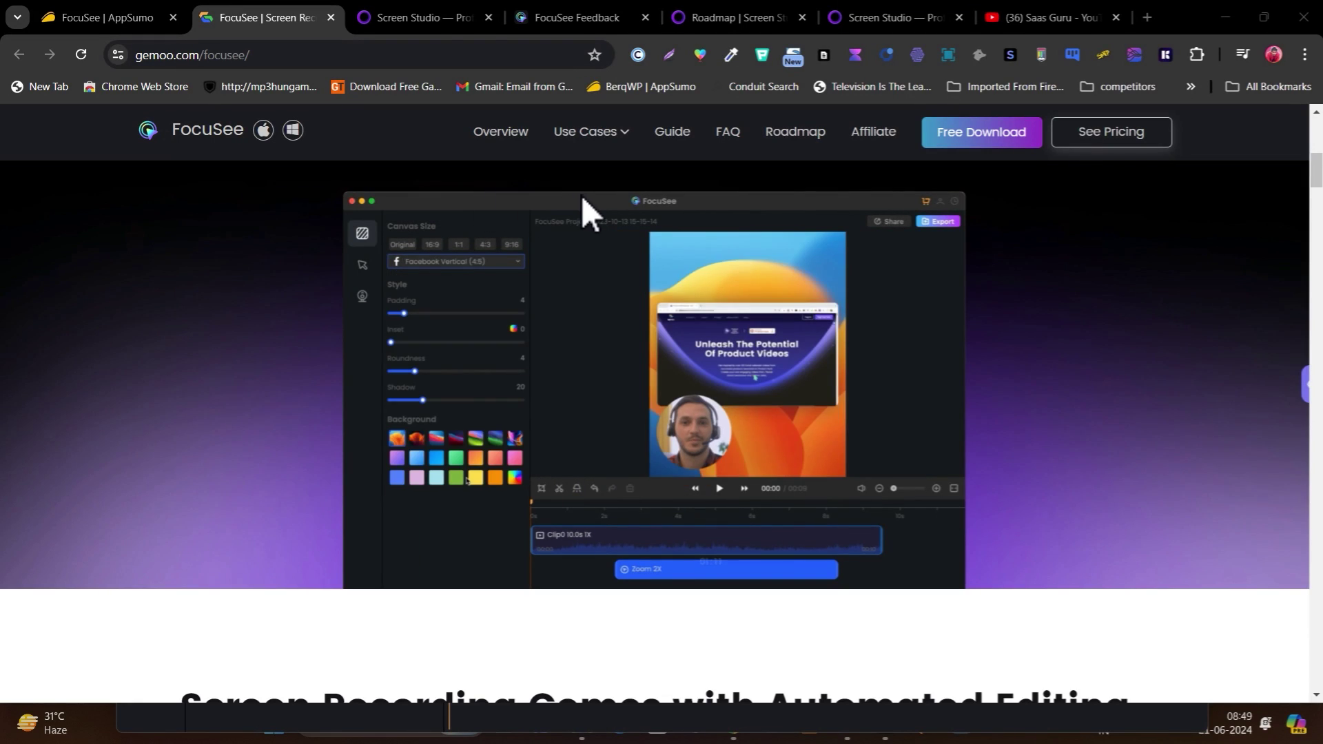
Glance at the YouTube channel videos, then scroll through the Screen Studio website
click(1006, 17)
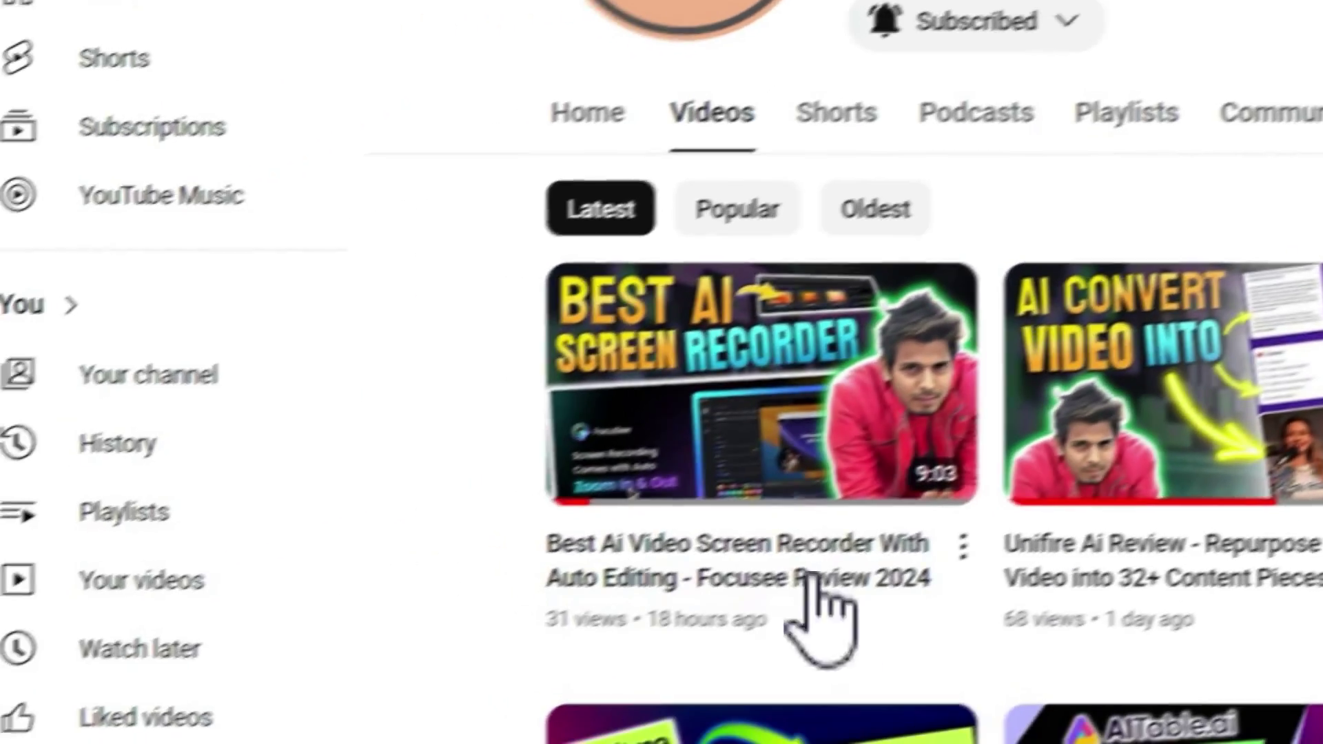
mouse_move(810, 518)
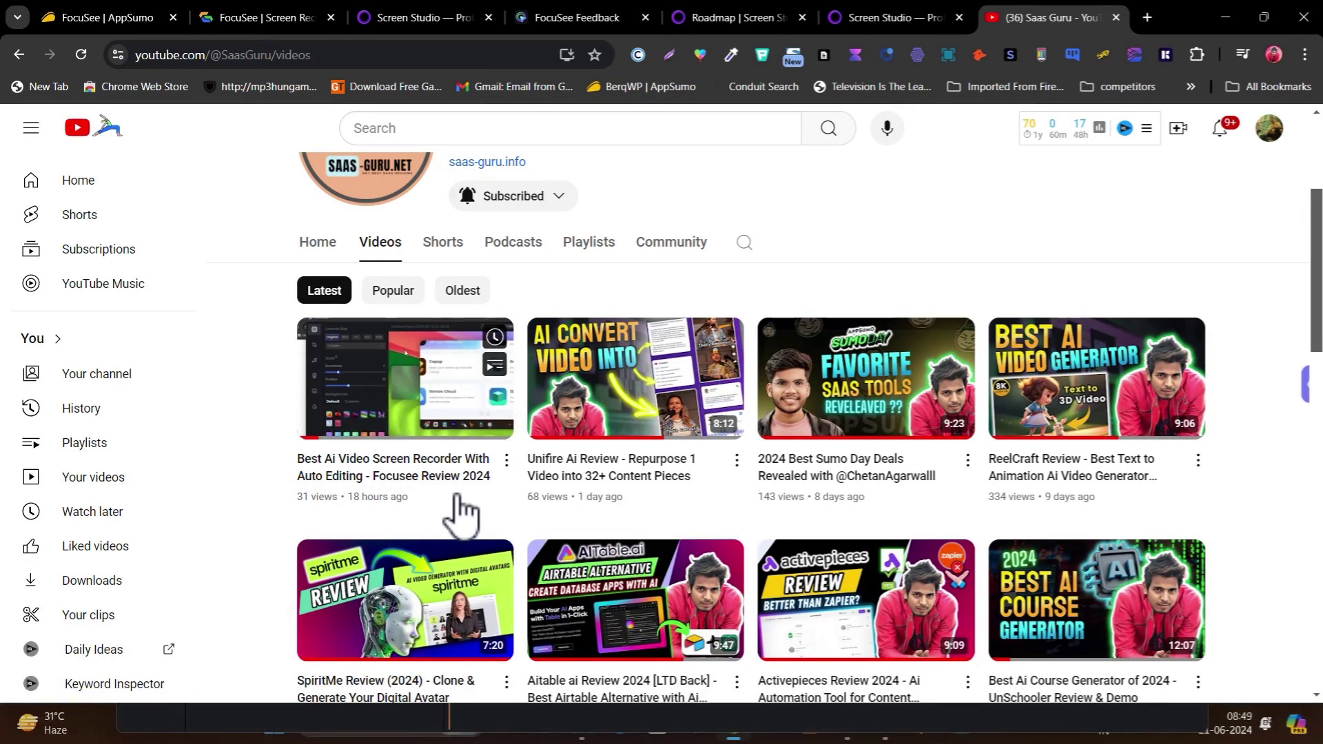
click(404, 15)
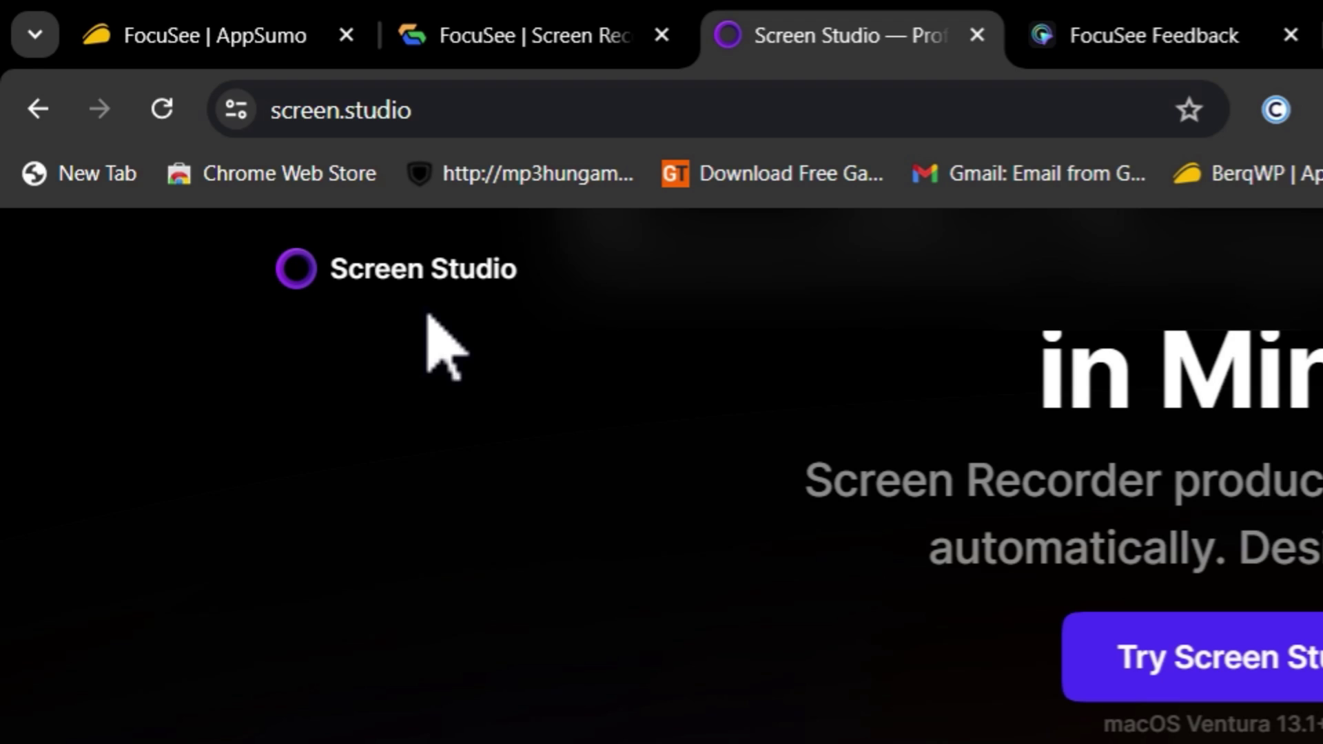
scroll(490, 431, down, 5)
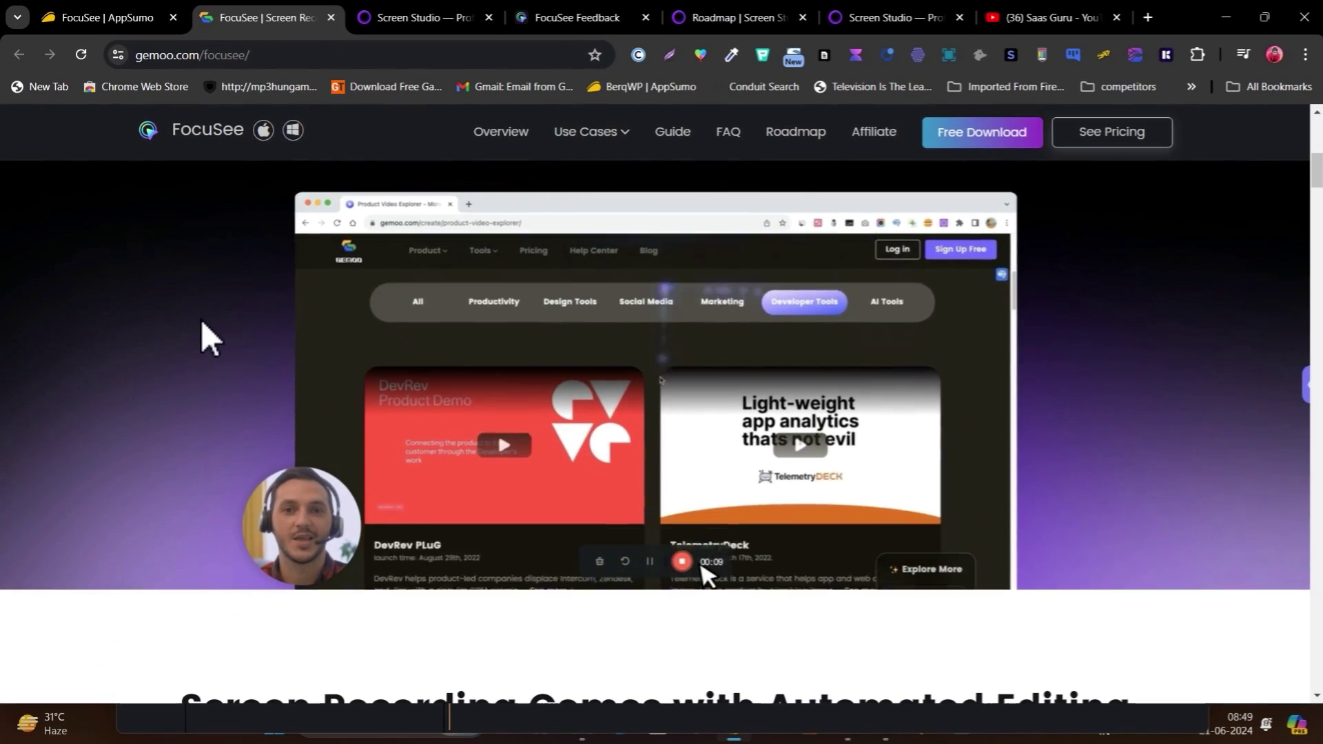
scroll(200, 319, down, 10)
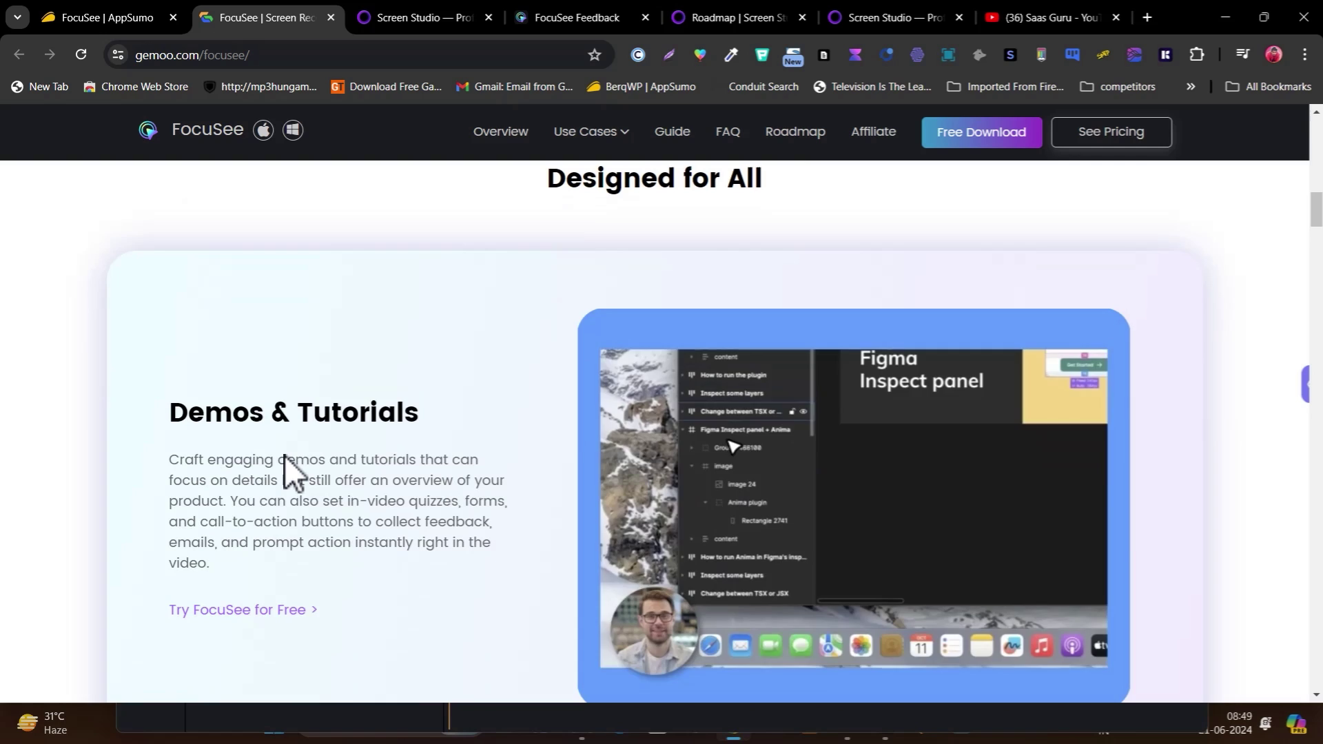
scroll(285, 458, down, 5)
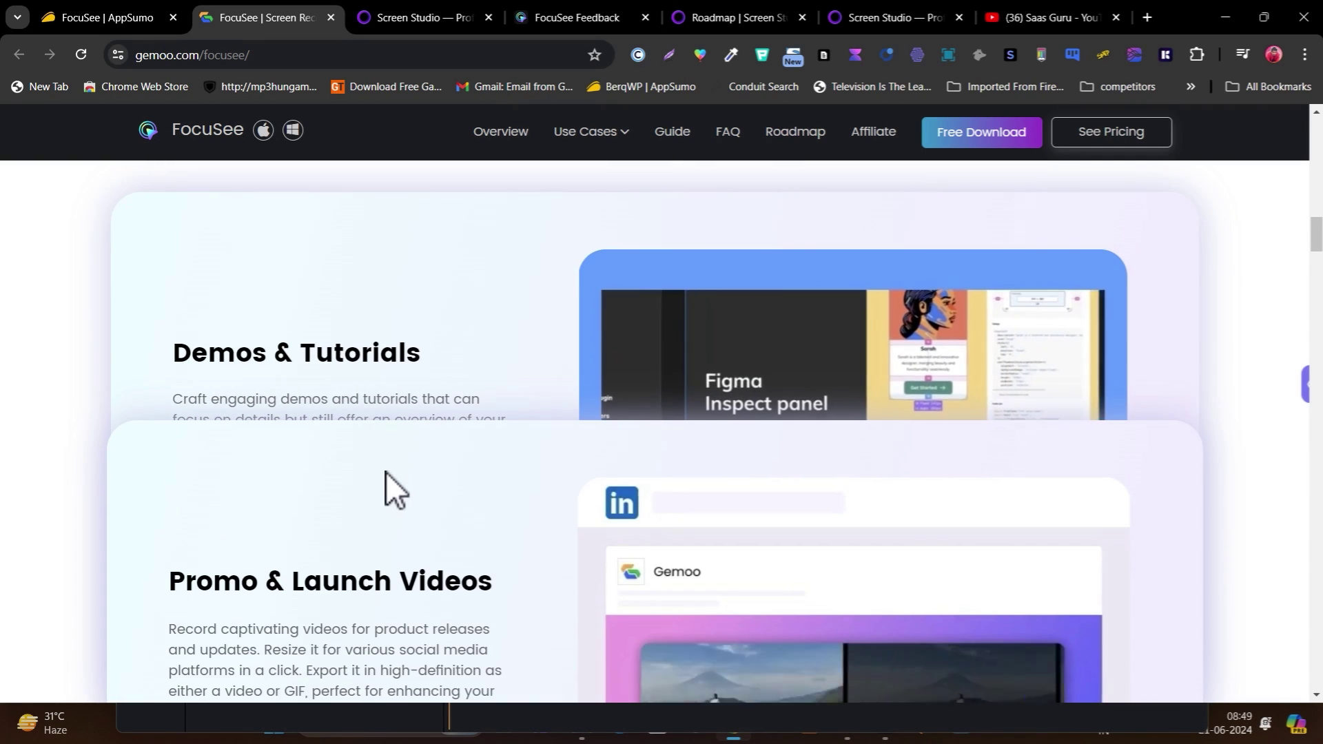
scroll(444, 447, down, 3)
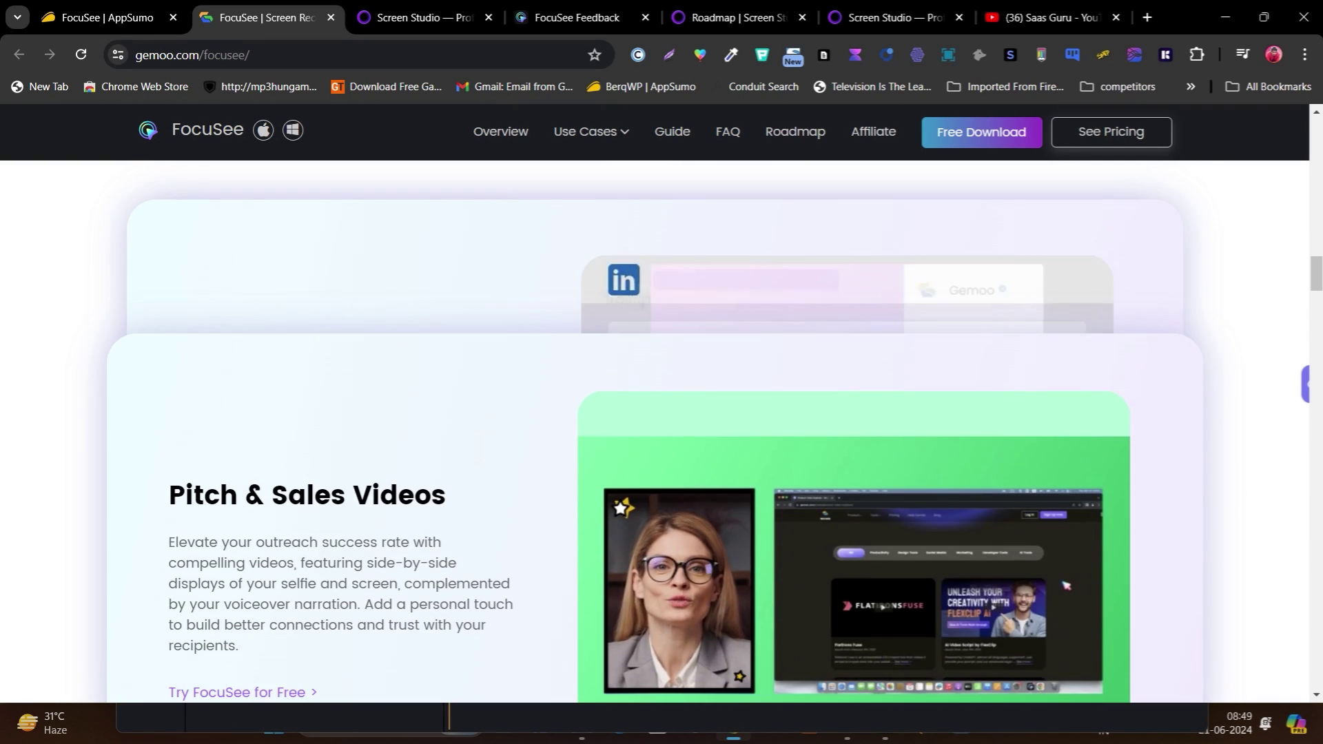
scroll(480, 466, up, 5)
scroll(290, 420, up, 15)
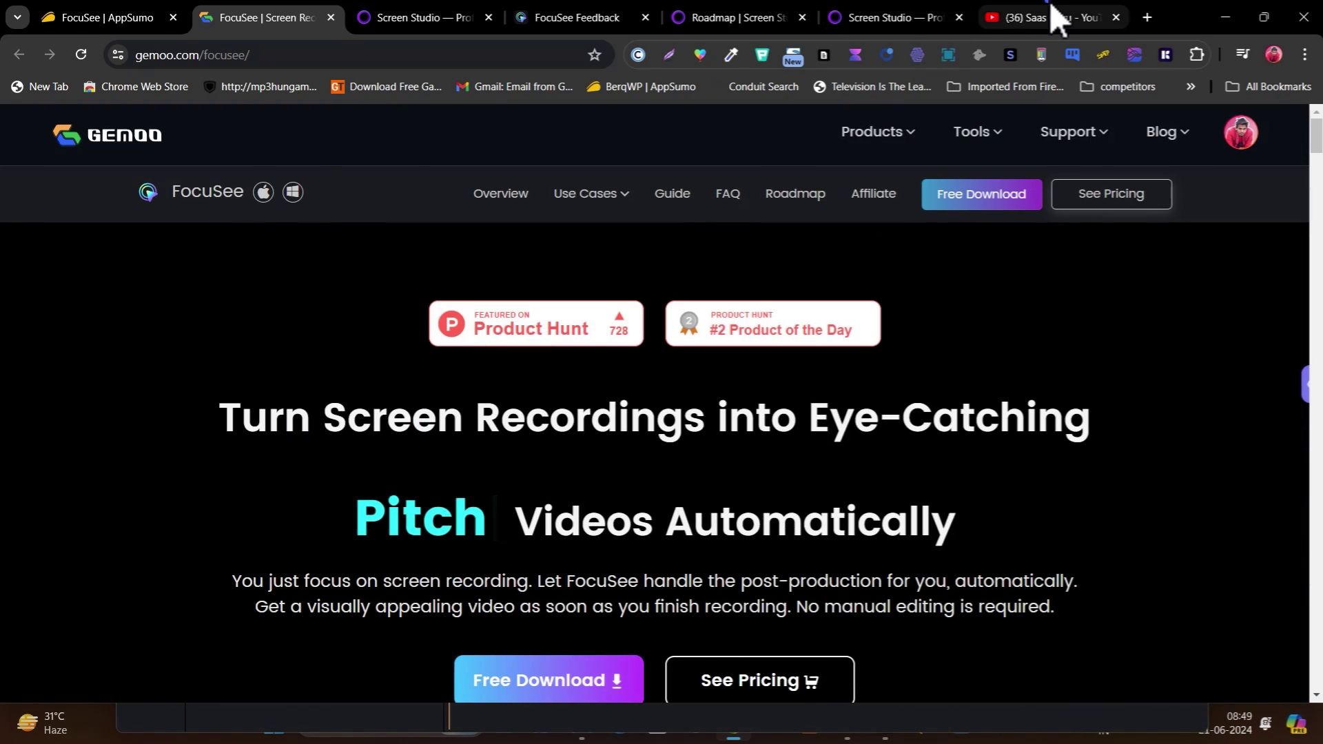
Return to the Saas Guru Videos page, with 'Focusee Review 2024' listed first
click(1058, 20)
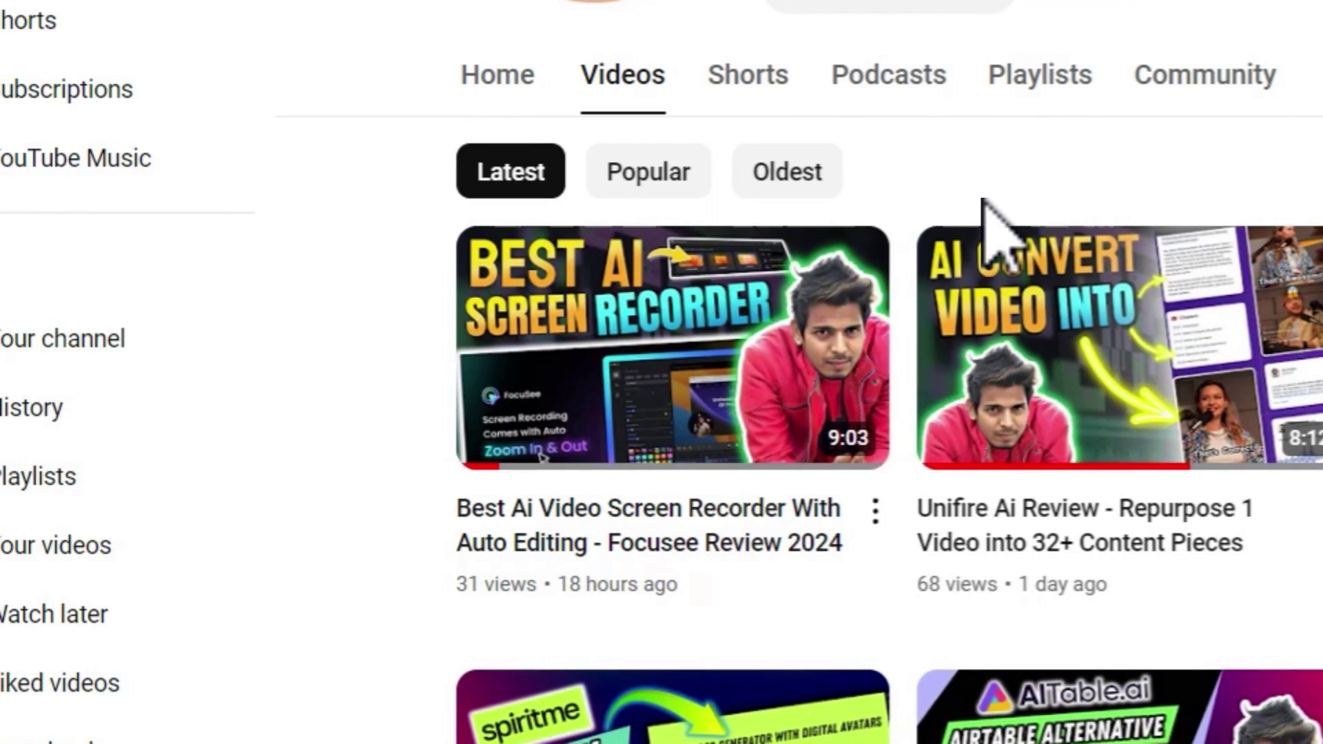
mouse_move(930, 245)
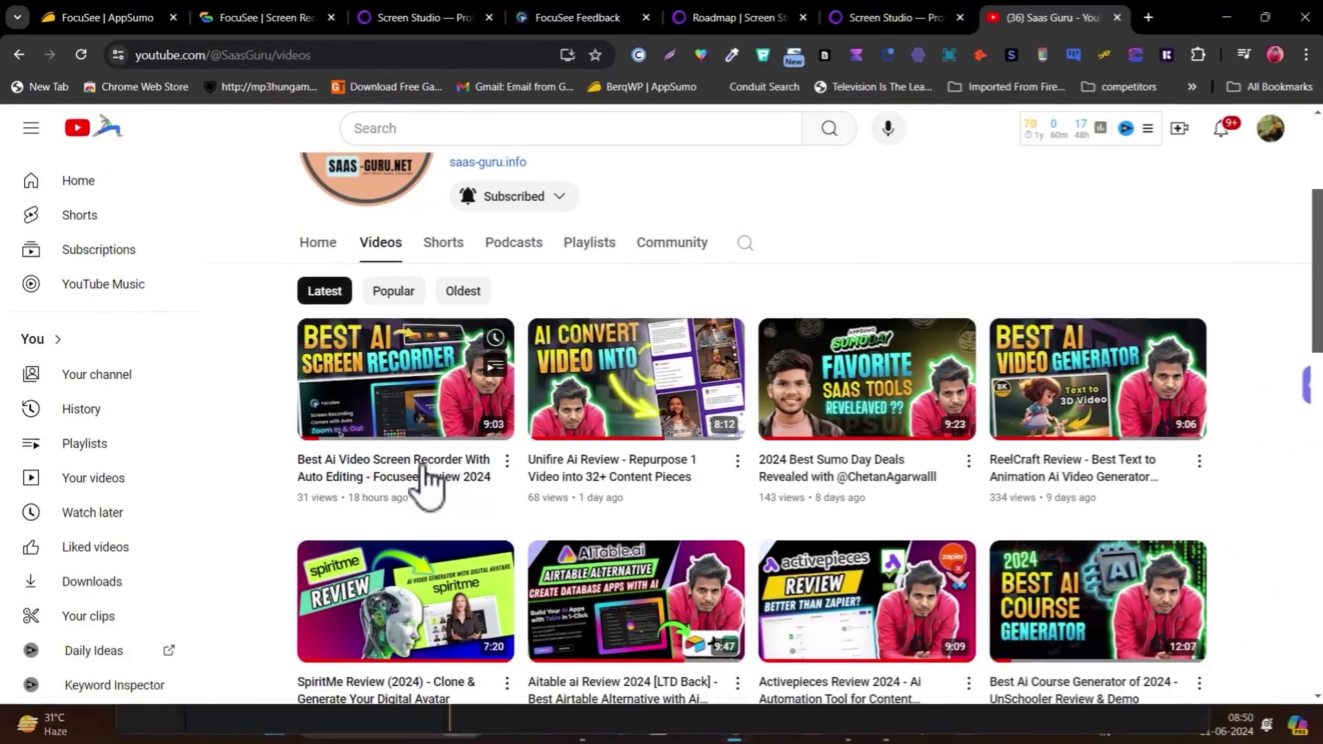
mouse_move(667, 544)
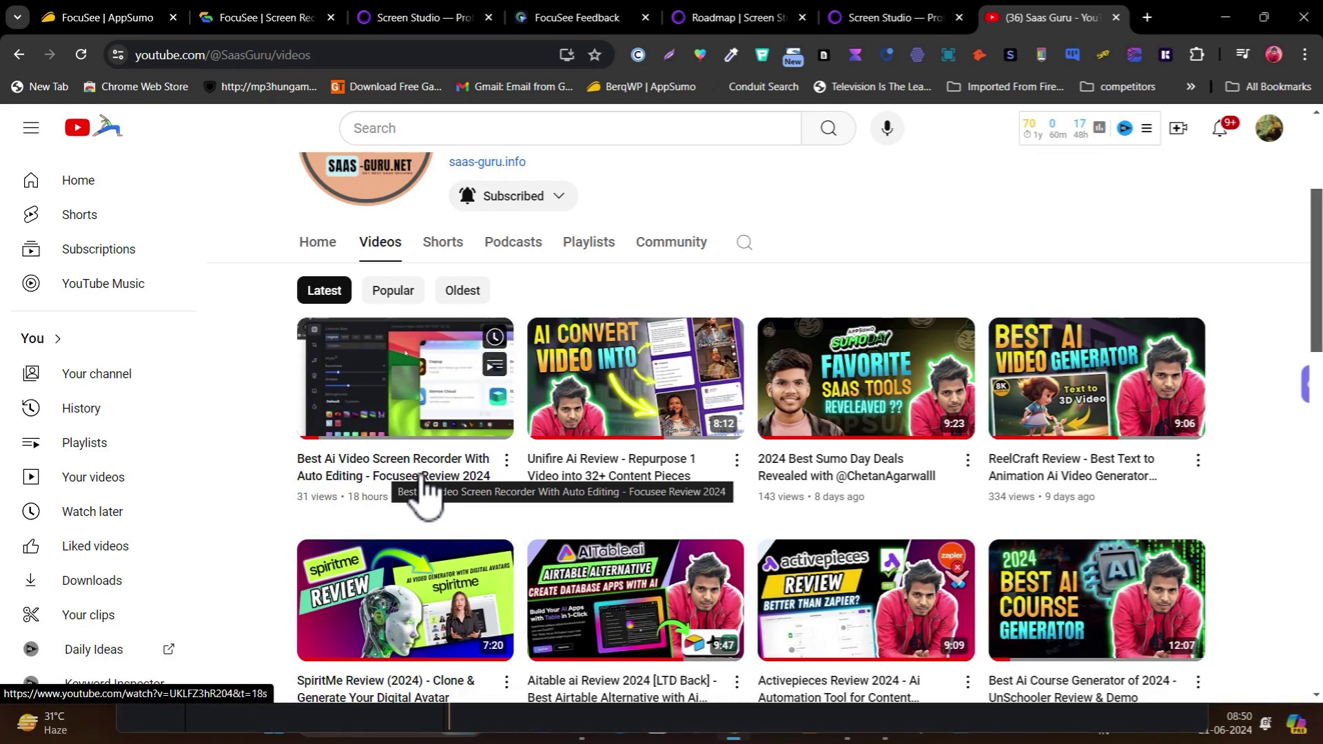
Revisit the FocuSee product page's hero area, then bring up Screen Studio's product page
click(265, 20)
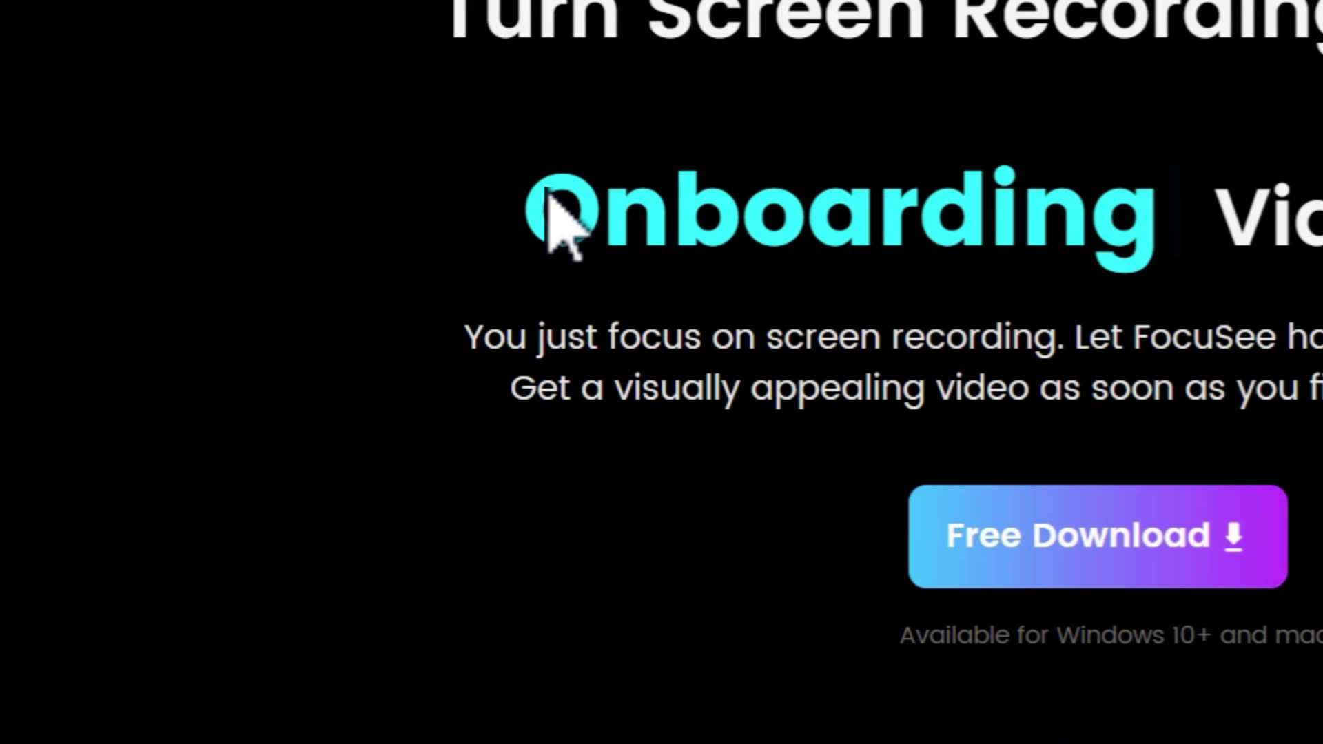
scroll(487, 324, down, 5)
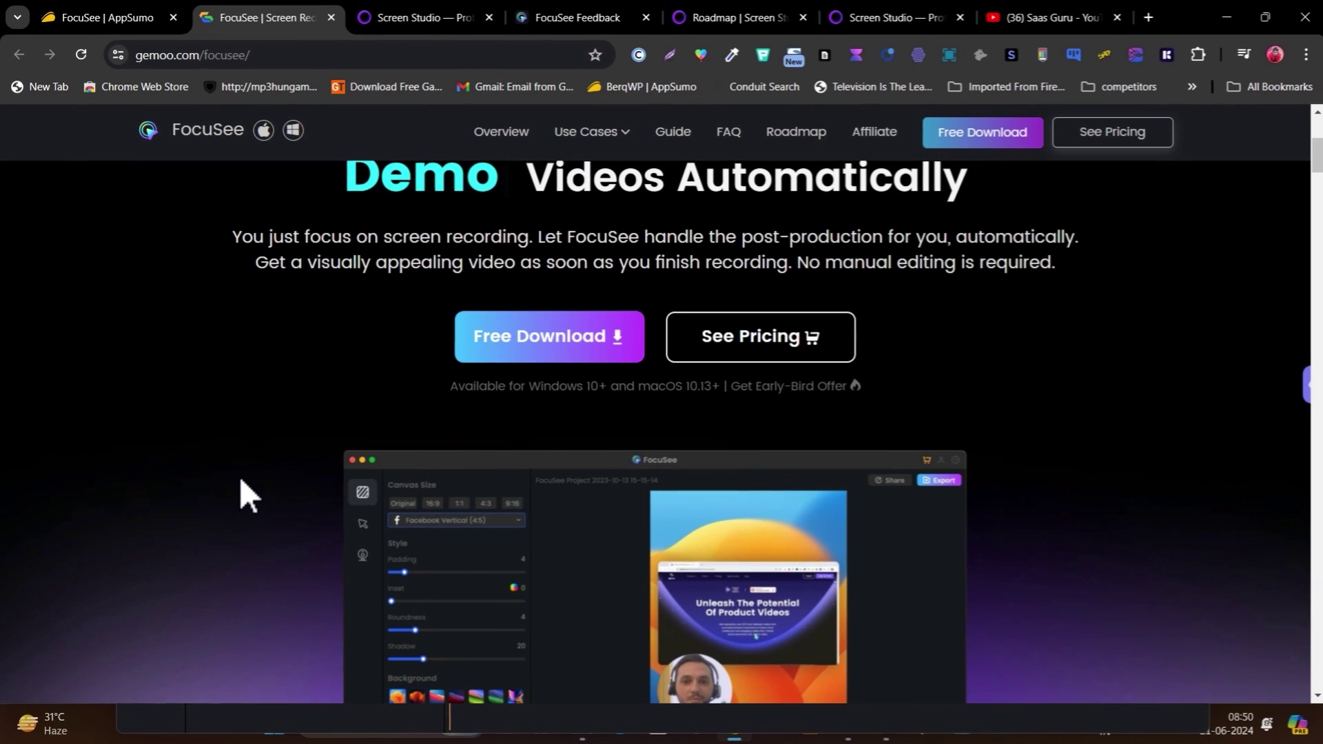
scroll(370, 417, up, 5)
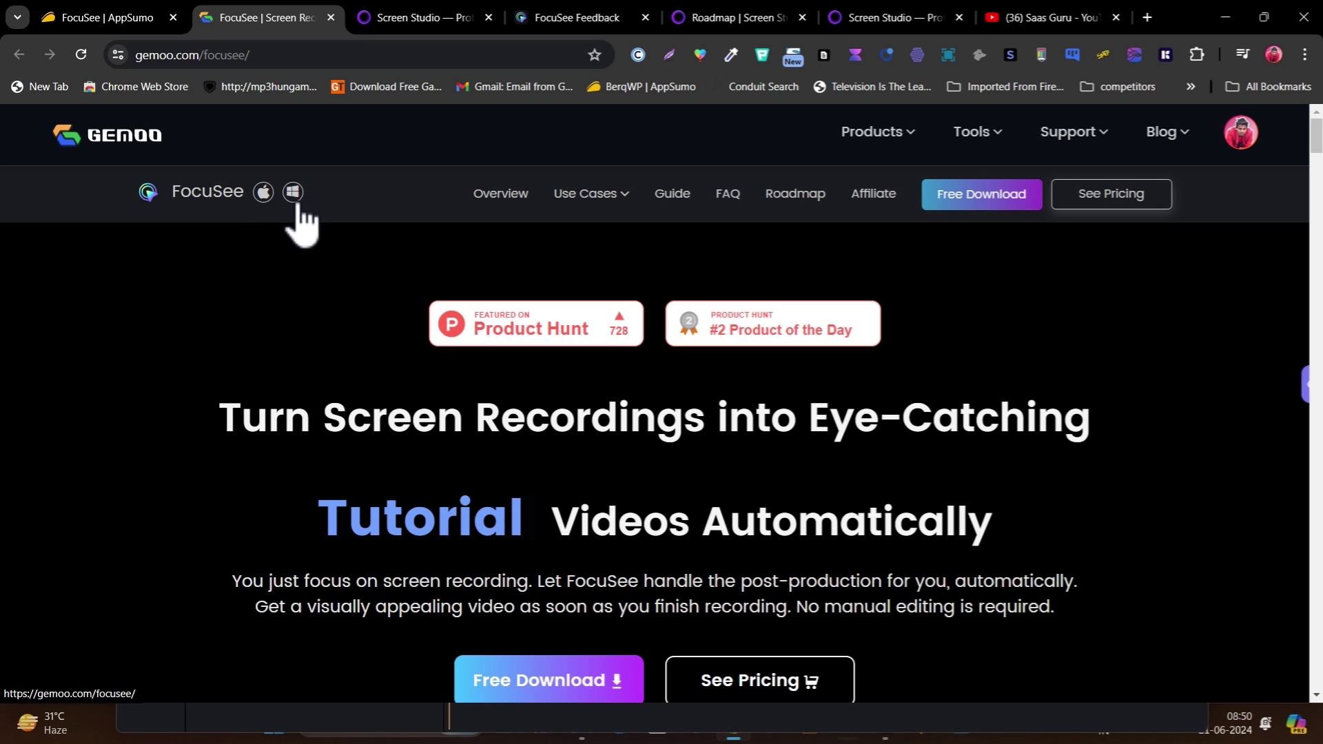
click(382, 16)
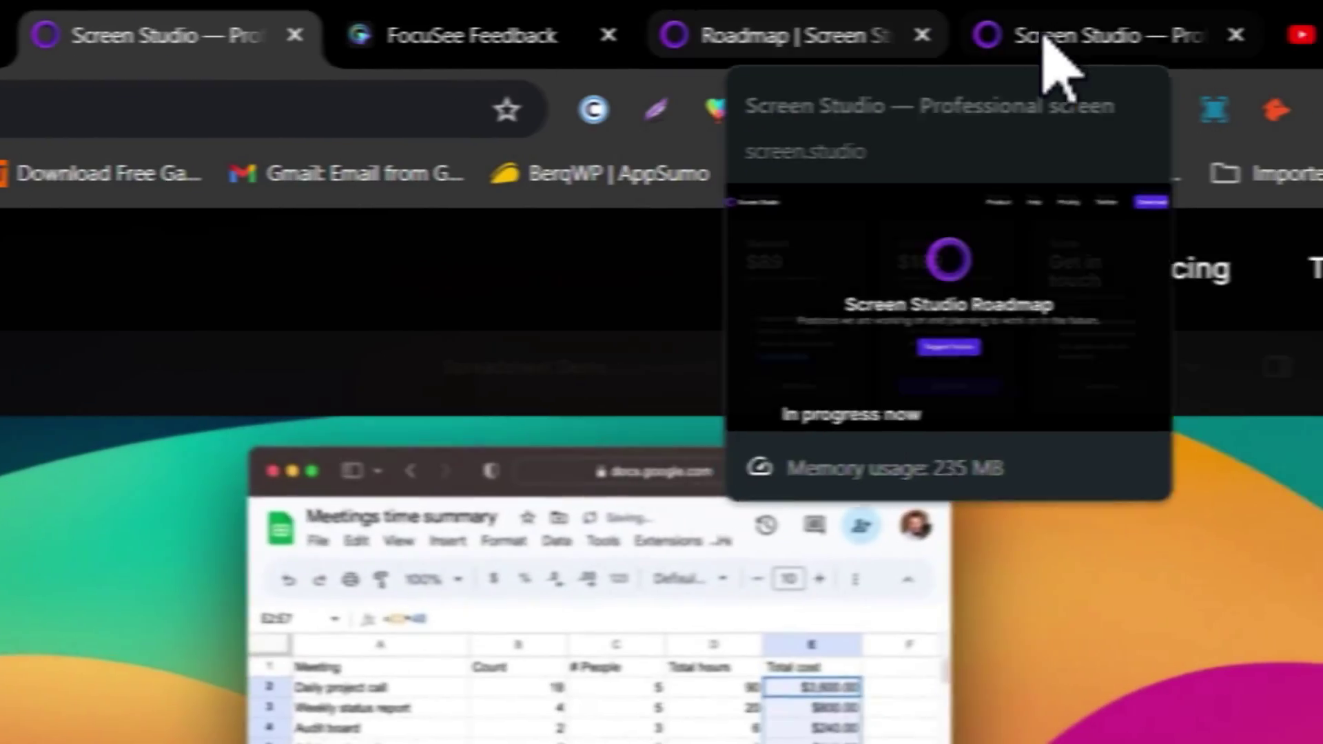
Browse Screen Studio's pricing page, then open its macOS download page offering Download for Intel
click(1130, 35)
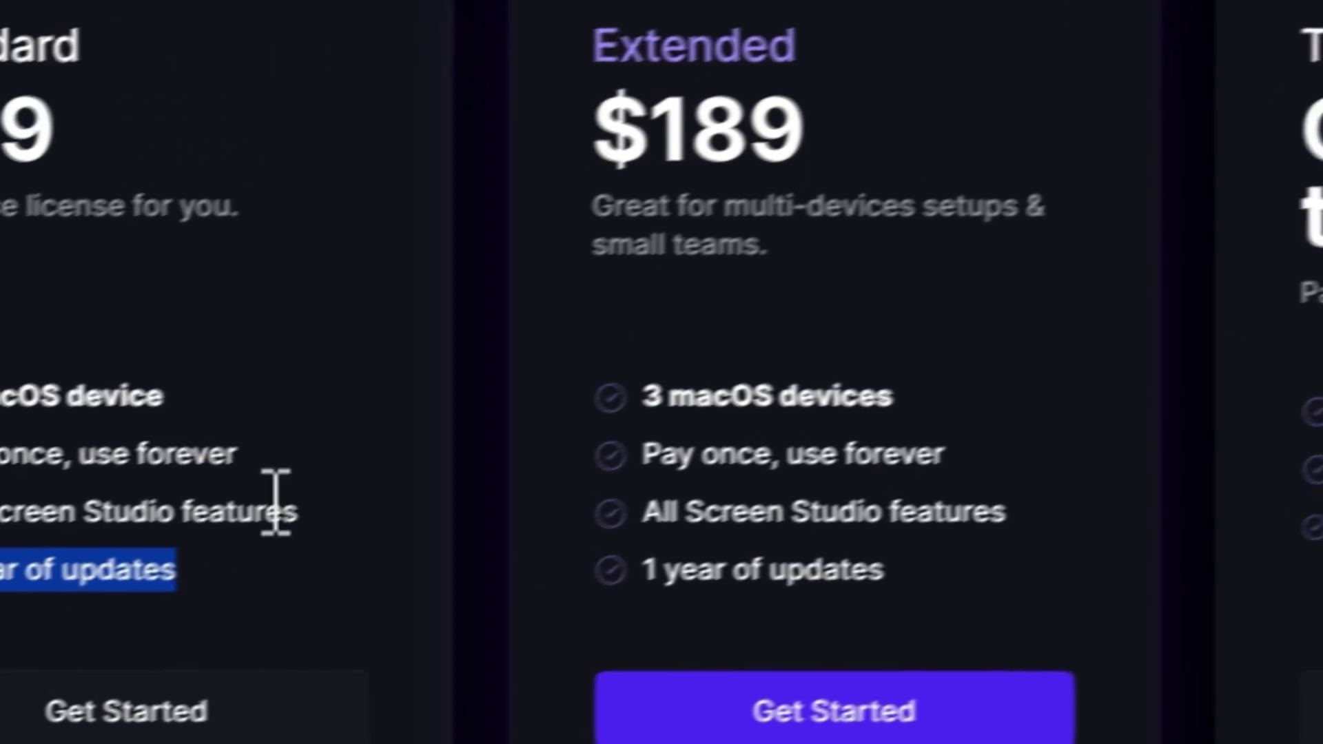
scroll(626, 562, down, 10)
scroll(566, 458, up, 5)
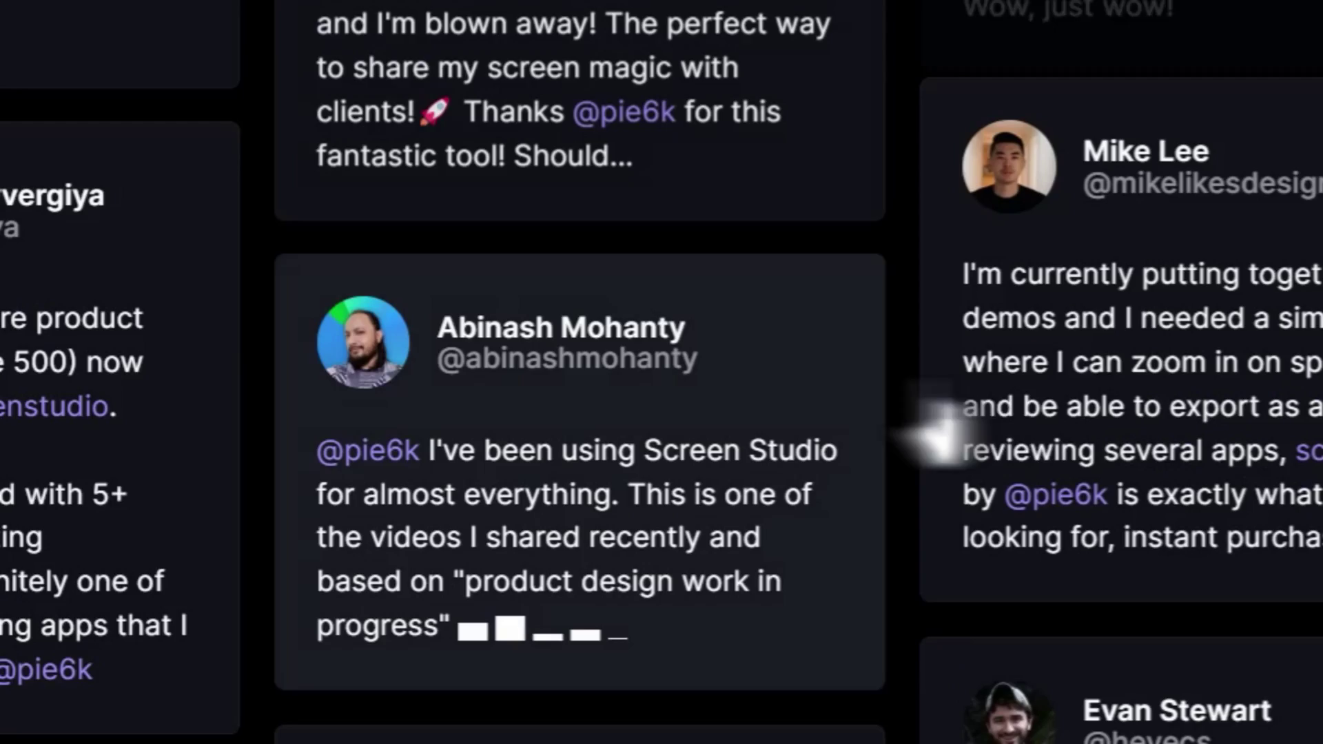
scroll(937, 427, up, 10)
scroll(758, 396, down, 5)
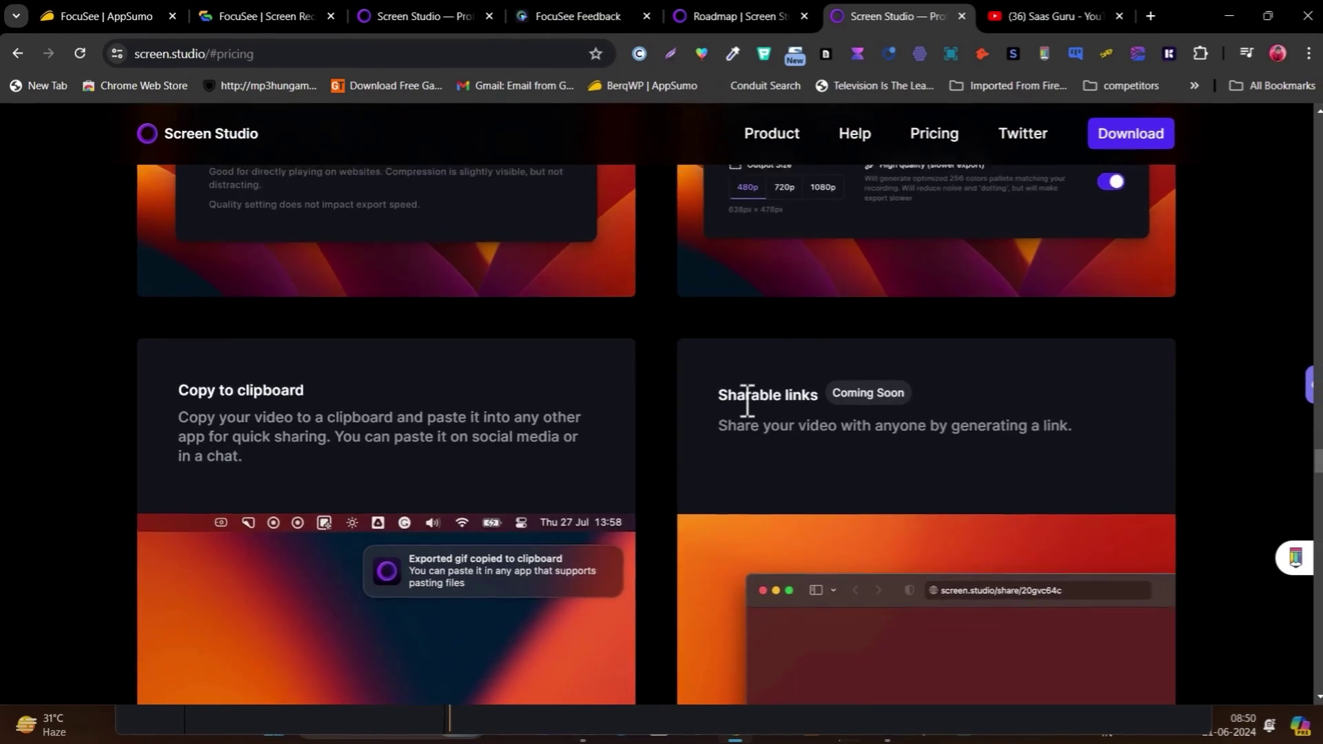
scroll(746, 399, up, 15)
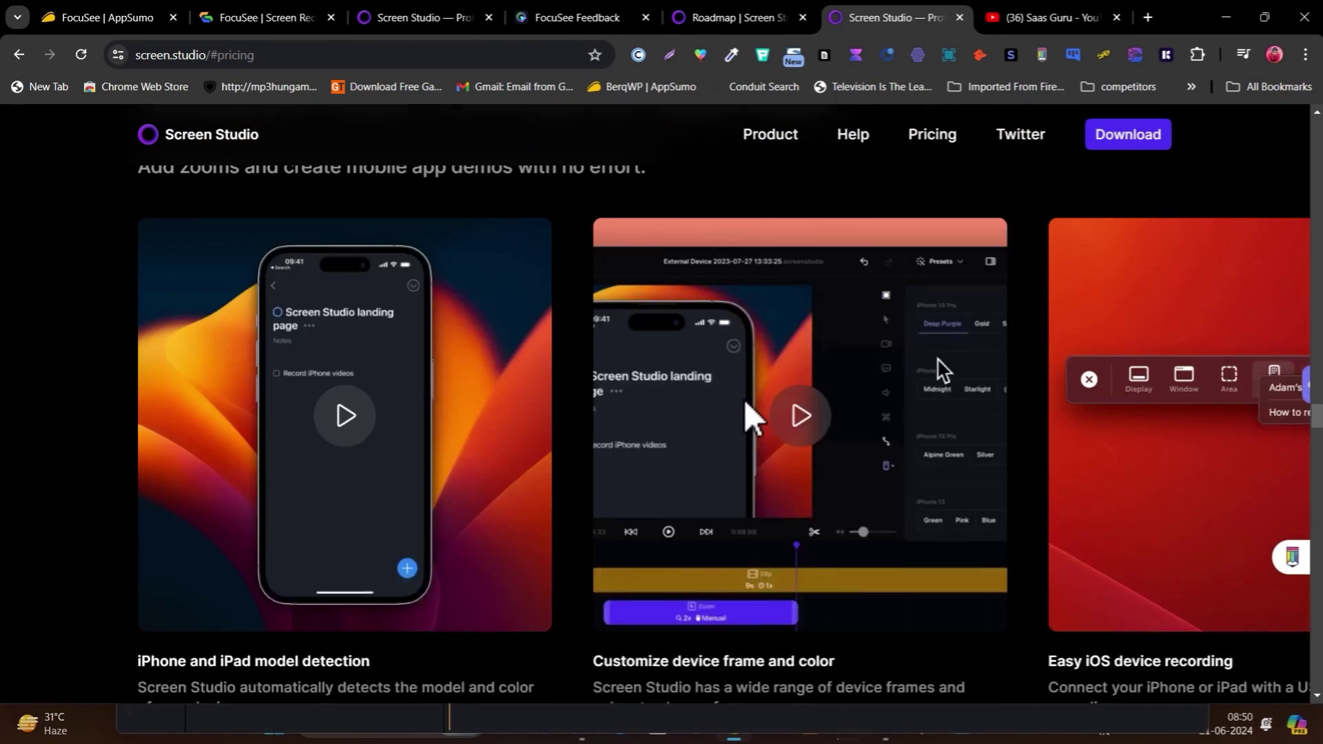
scroll(1233, 377, up, 10)
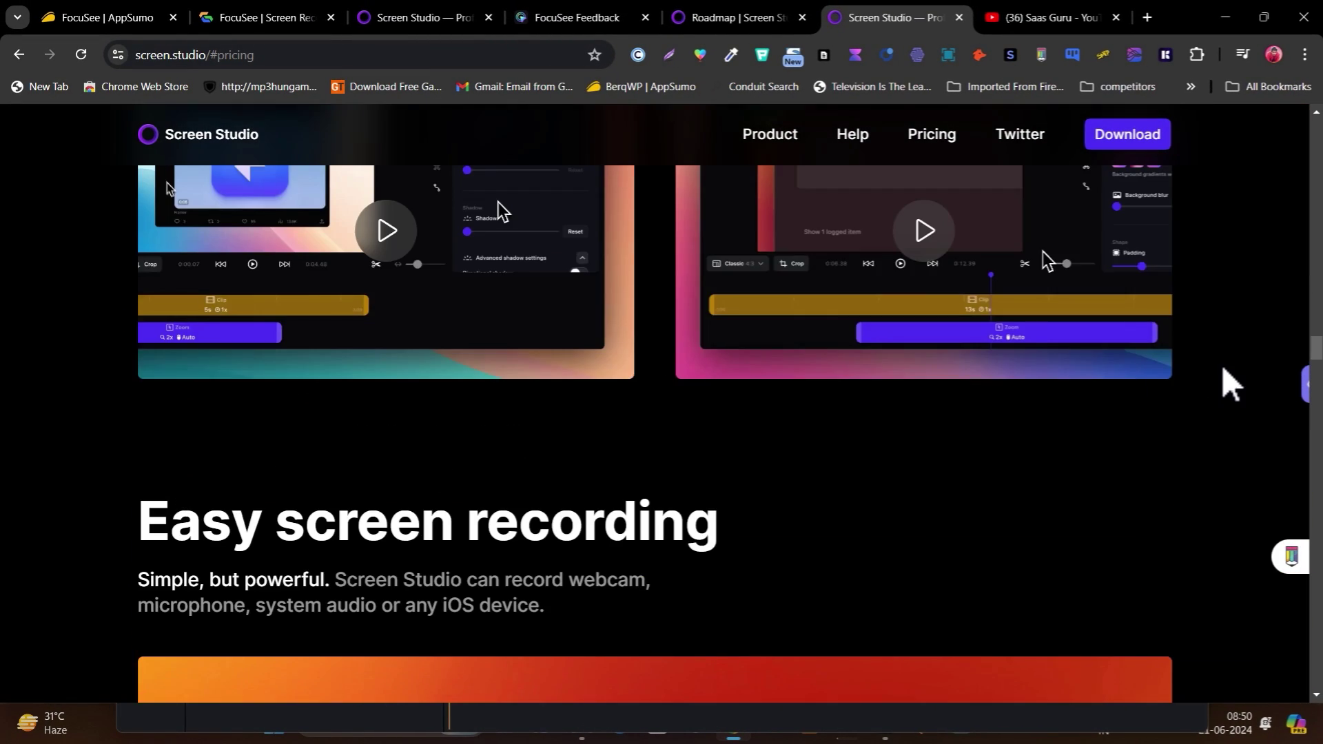
scroll(828, 569, up, 10)
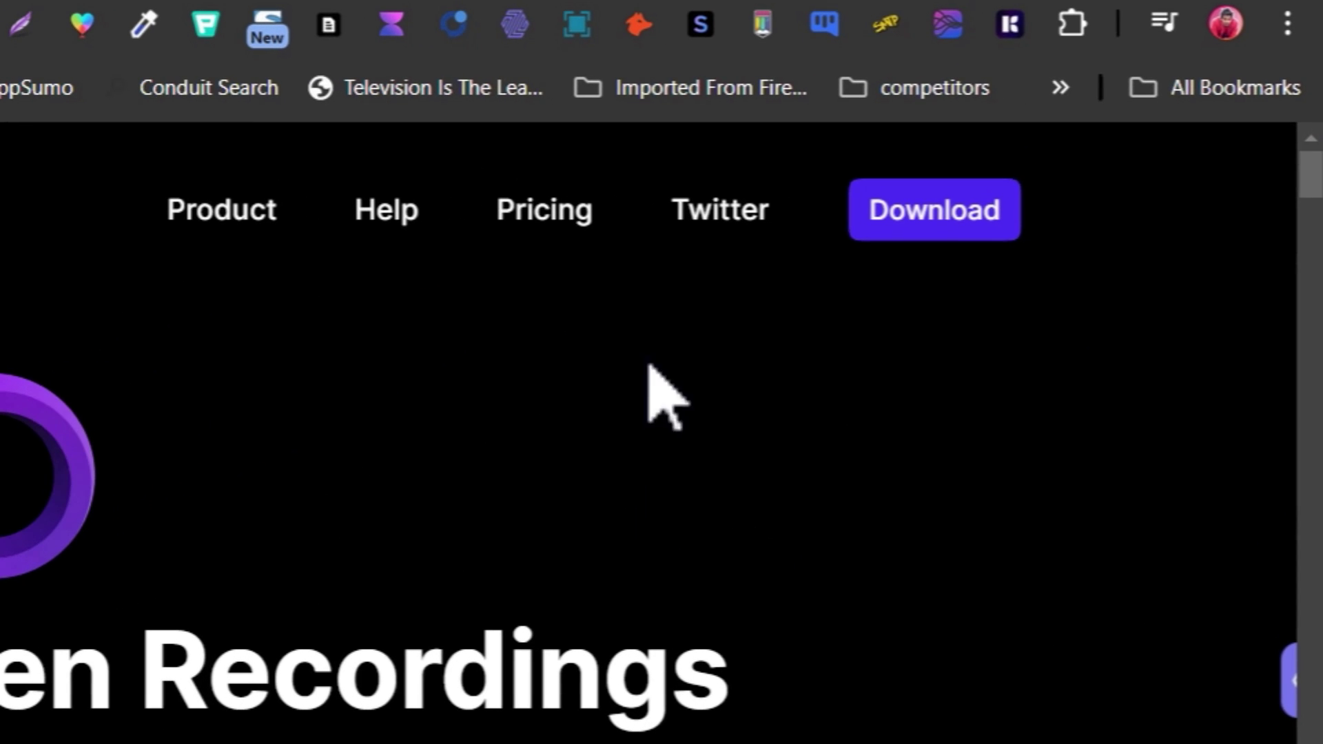
click(948, 231)
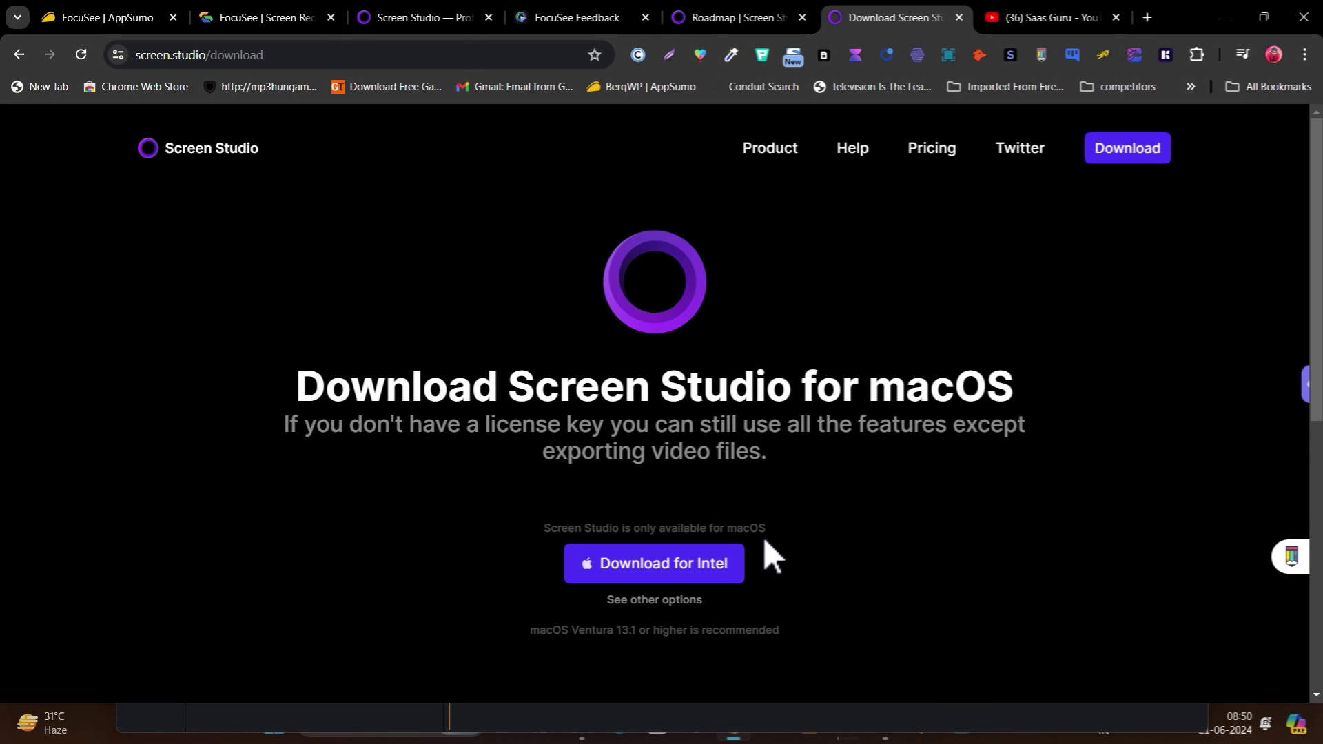
Jump to Screen Studio's pricing plans and scroll through them
click(792, 537)
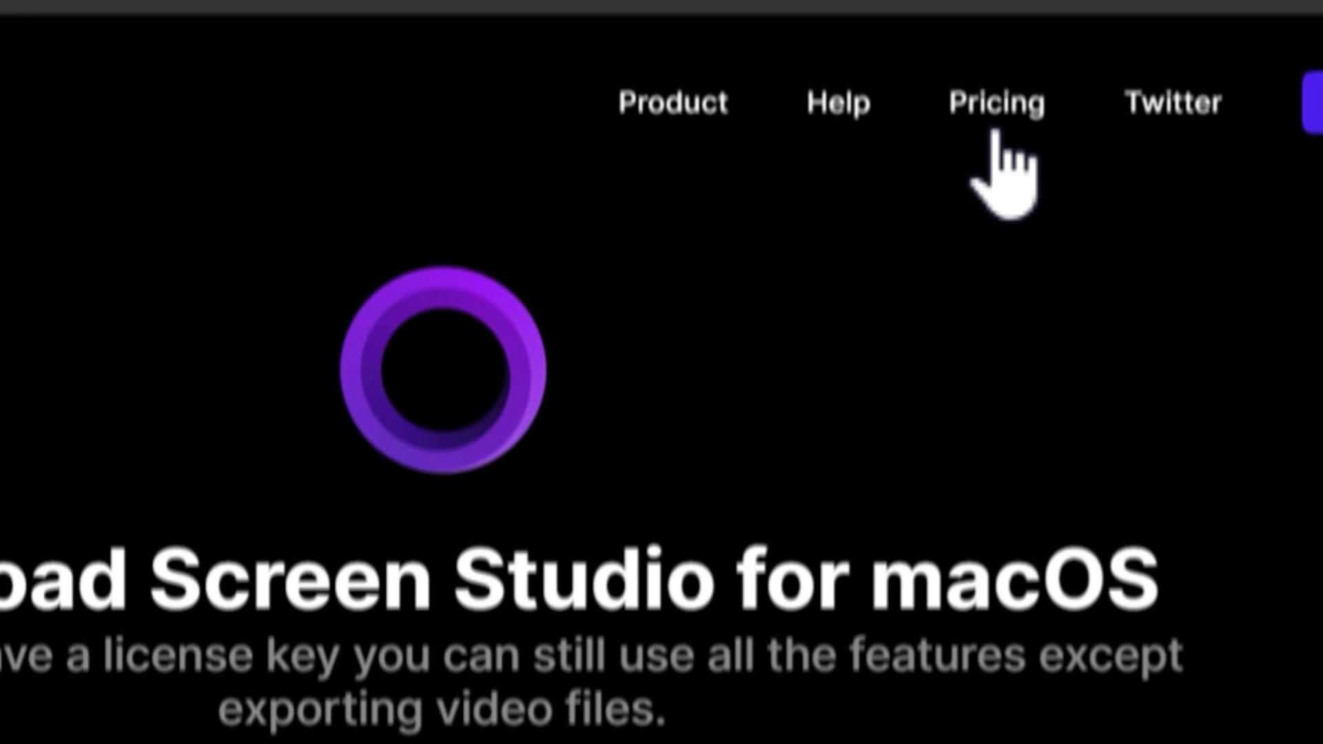
click(992, 193)
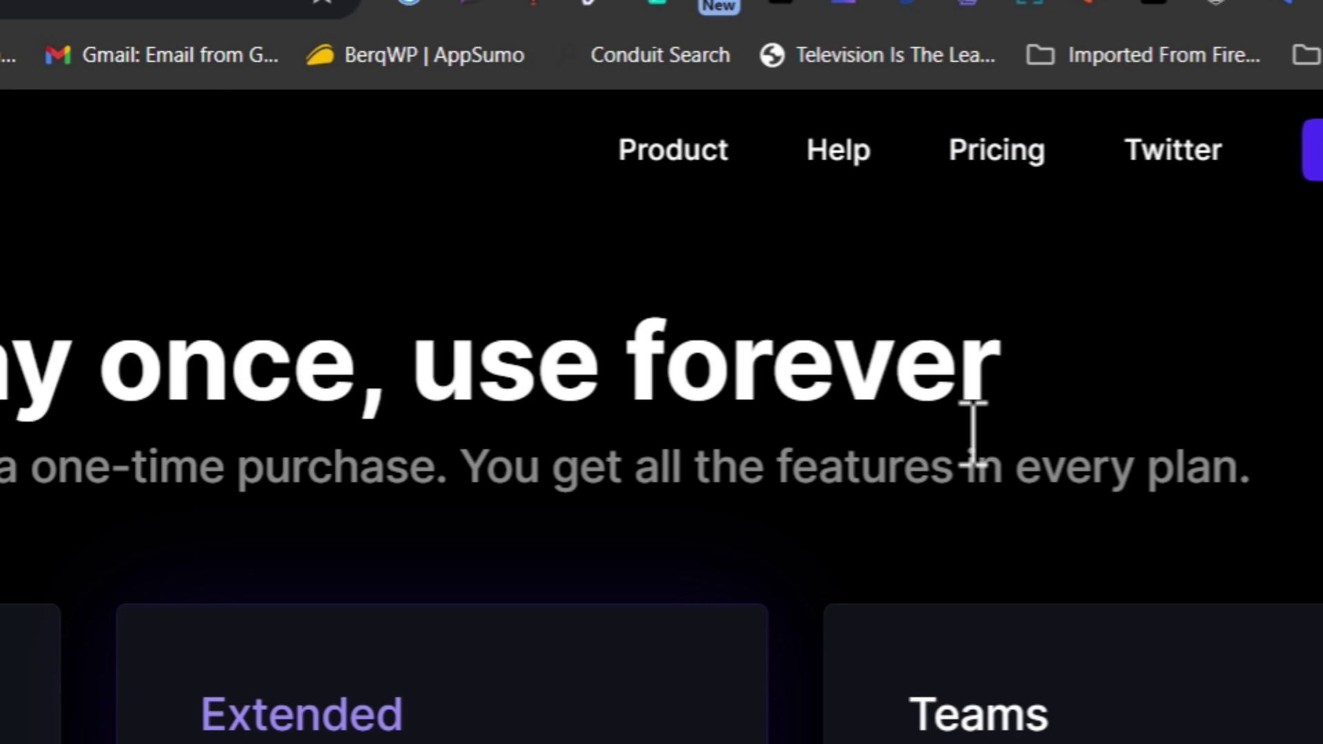
scroll(758, 589, down, 1)
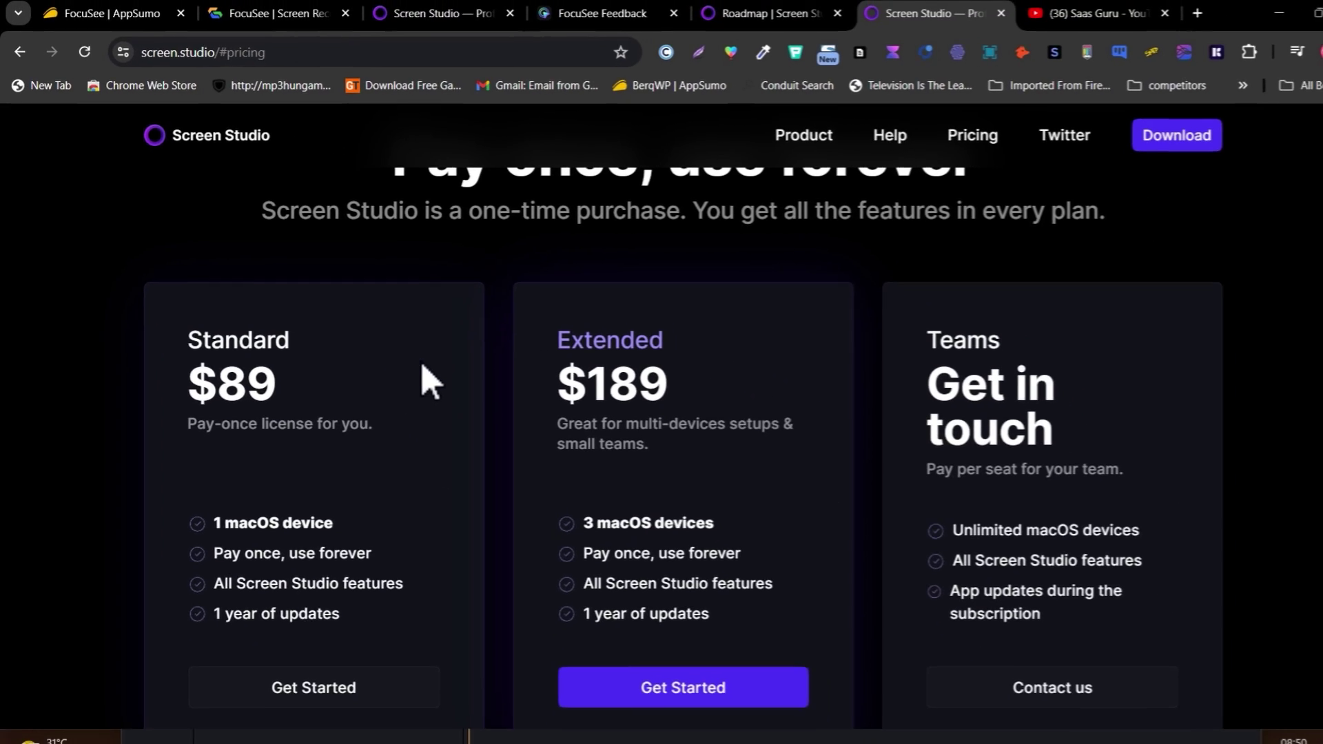
scroll(572, 476, up, 2)
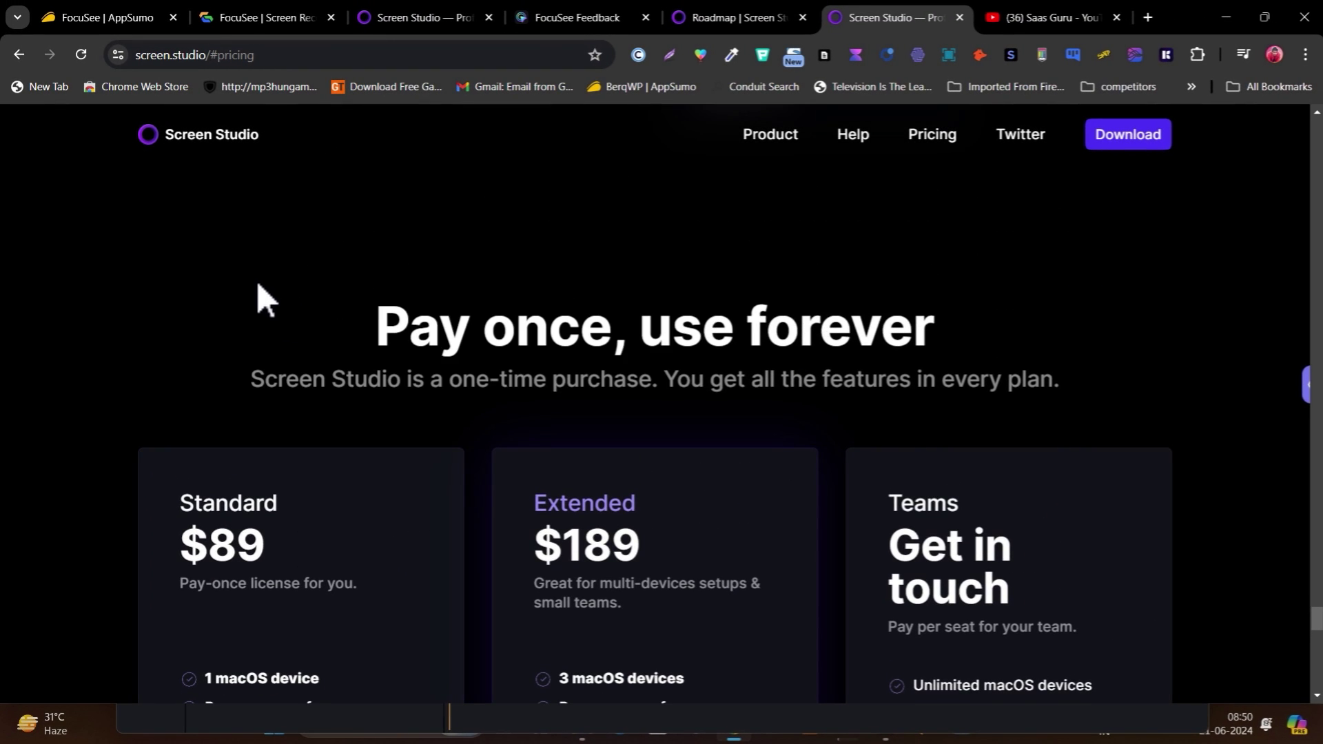
scroll(257, 282, down, 1)
scroll(314, 461, down, 1)
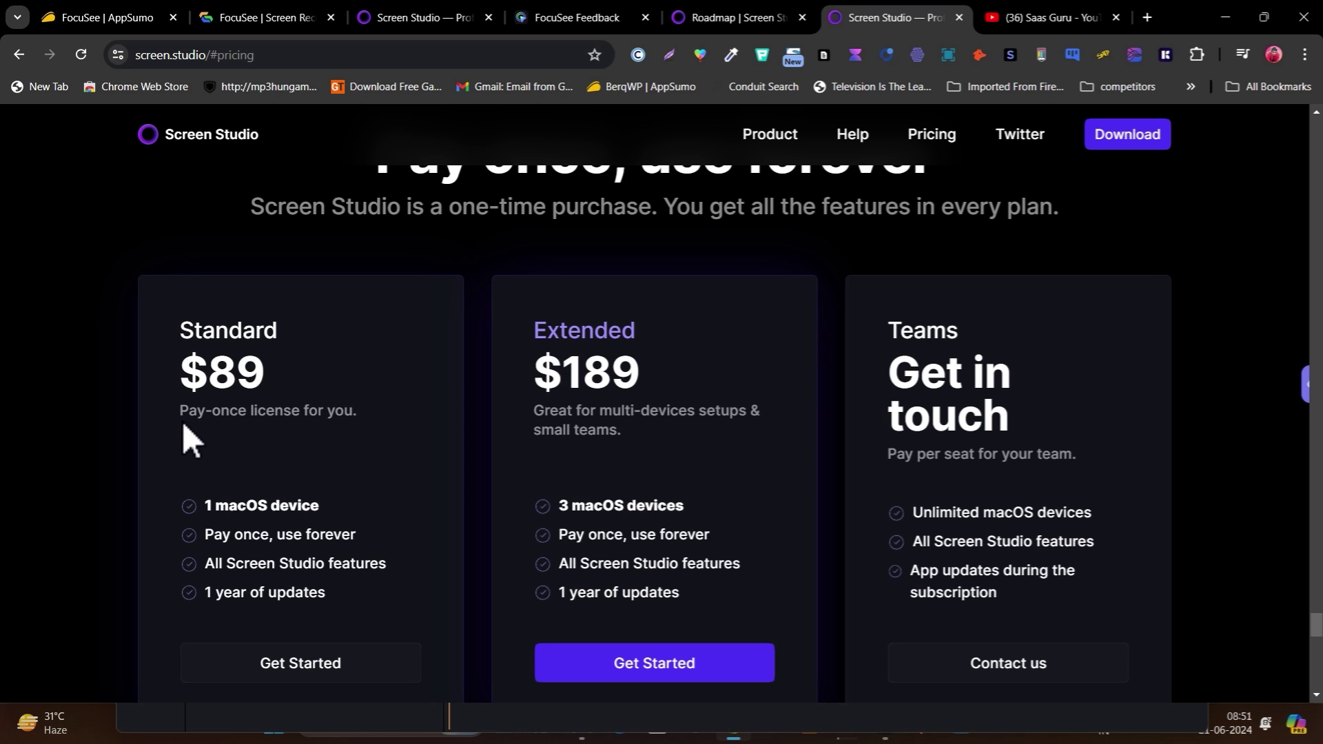
Highlight the Standard plan's Pay-once license line, then switch to FocuSee's $39 AppSumo deal
drag(179, 416, 267, 417)
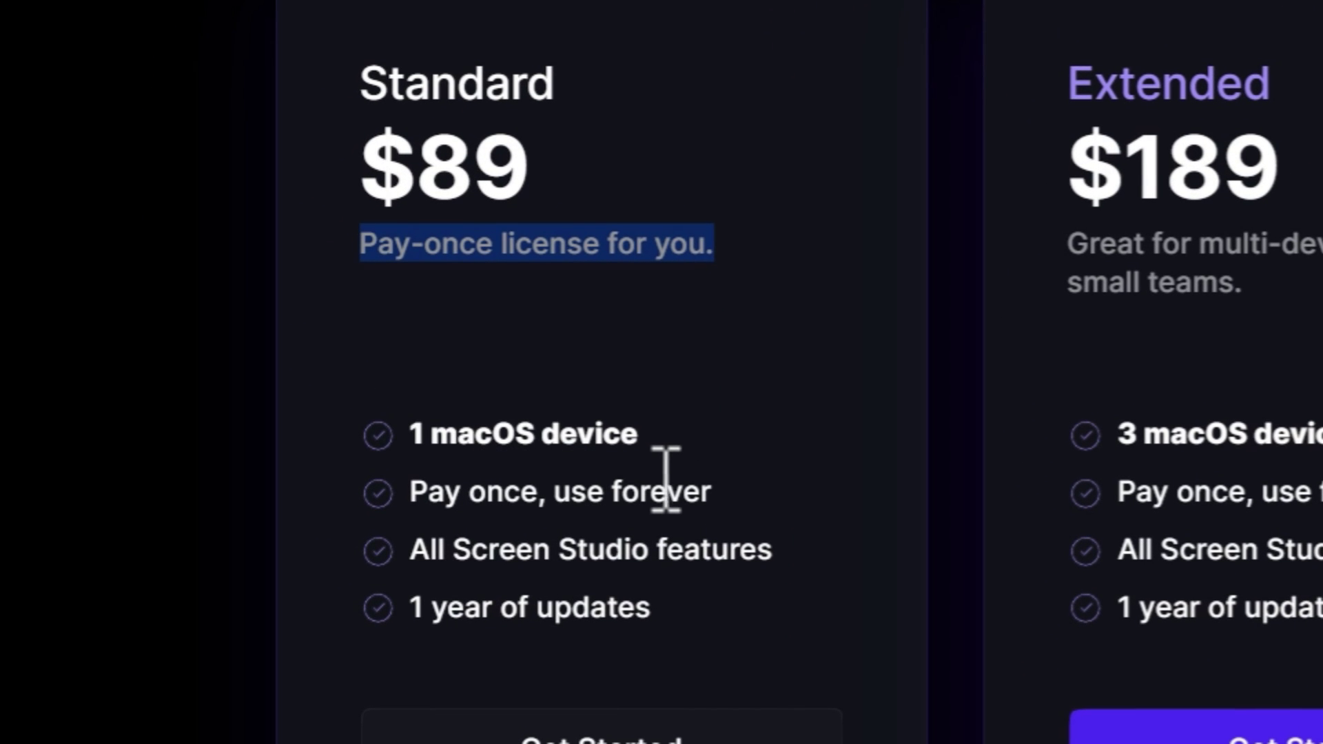
click(753, 283)
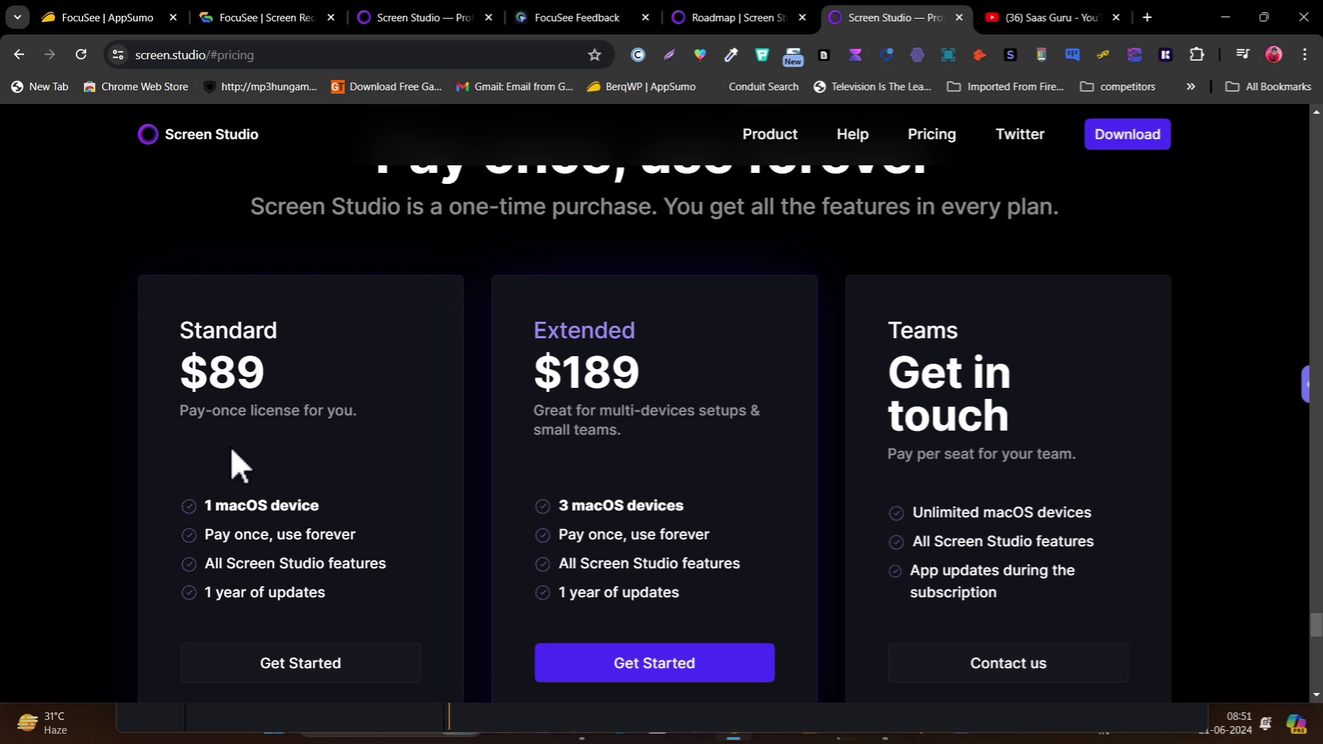
click(85, 18)
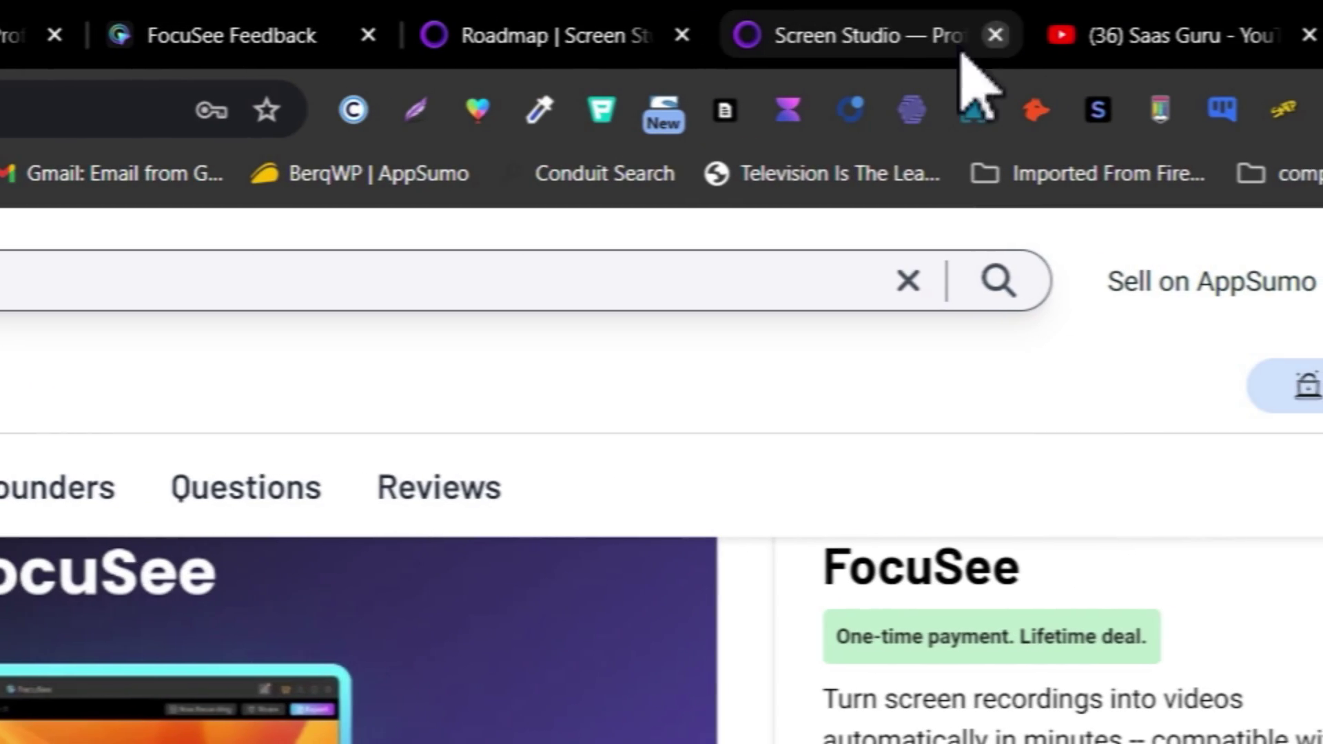
Glance at Screen Studio pricing, then highlight FocuSee's $39 AppSumo deal price
click(881, 18)
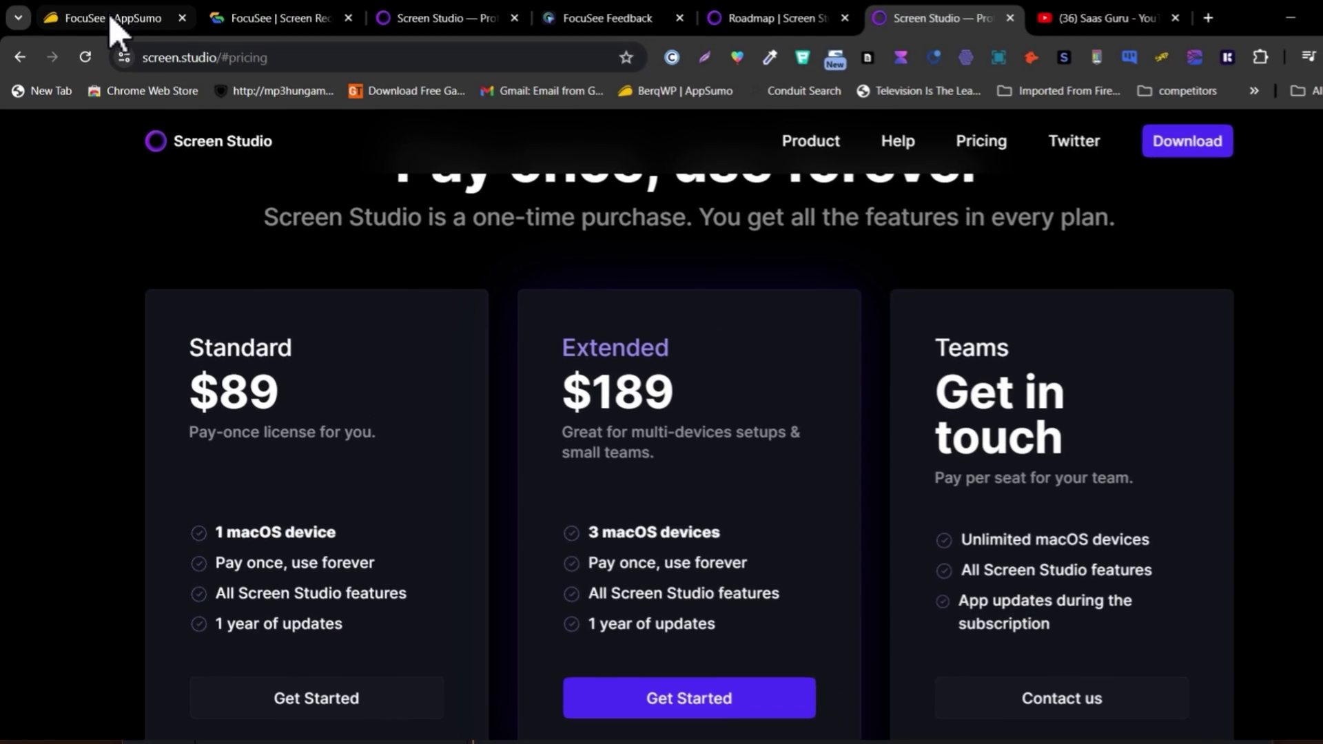
click(112, 30)
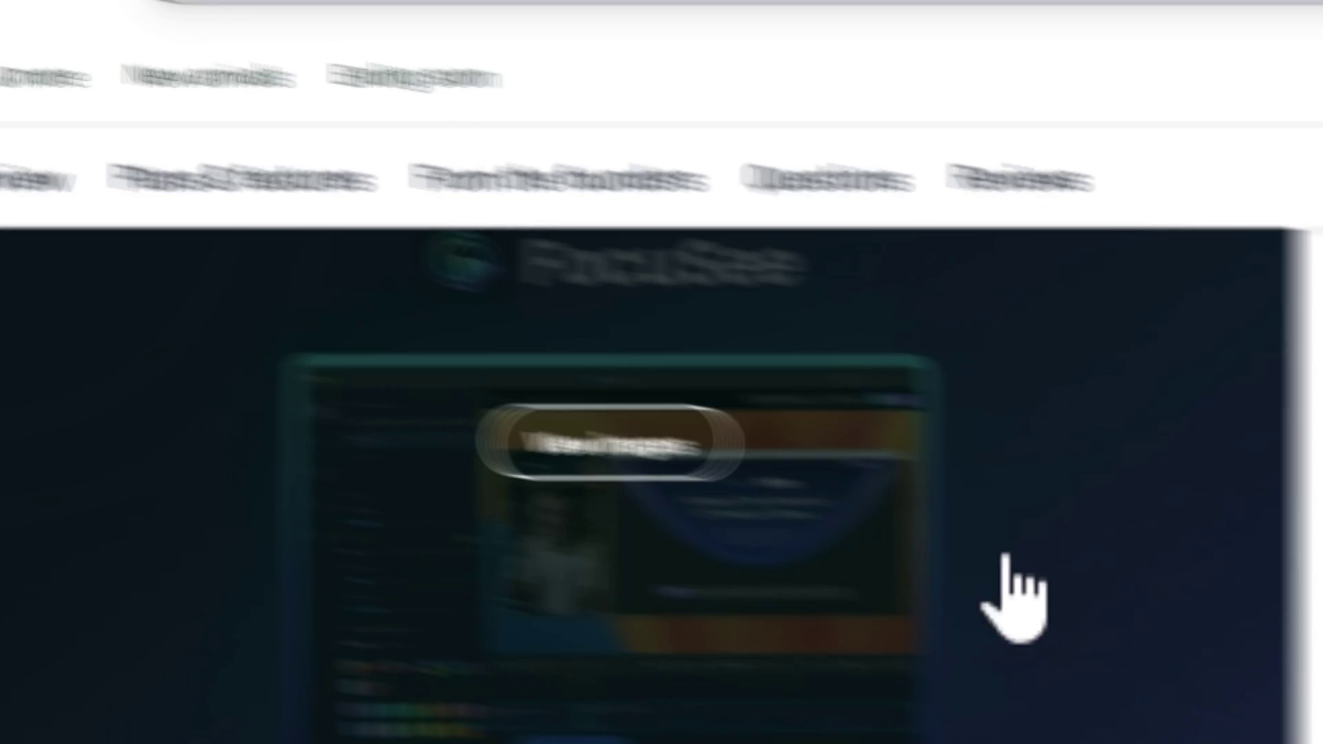
double_click(1154, 558)
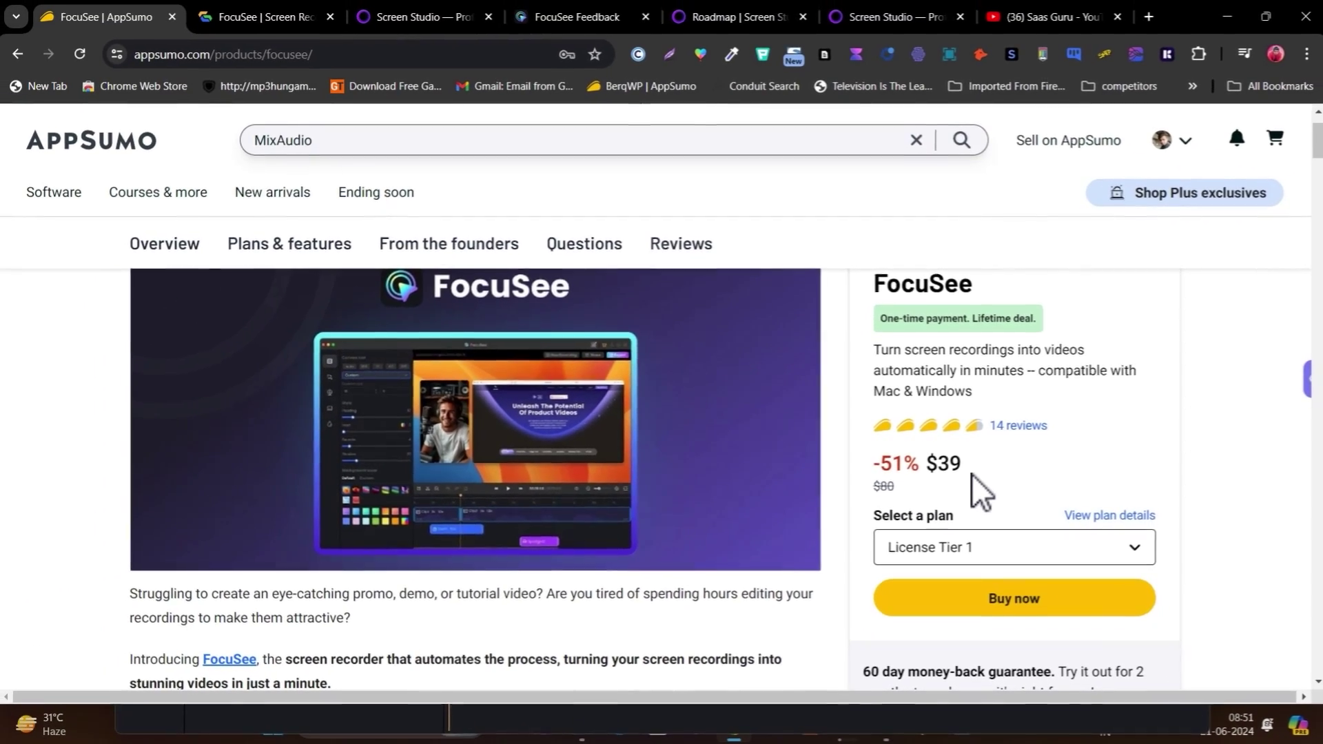
double_click(961, 466)
Jump to Plans & features and scroll to the deal terms and conditions
mouse_move(180, 258)
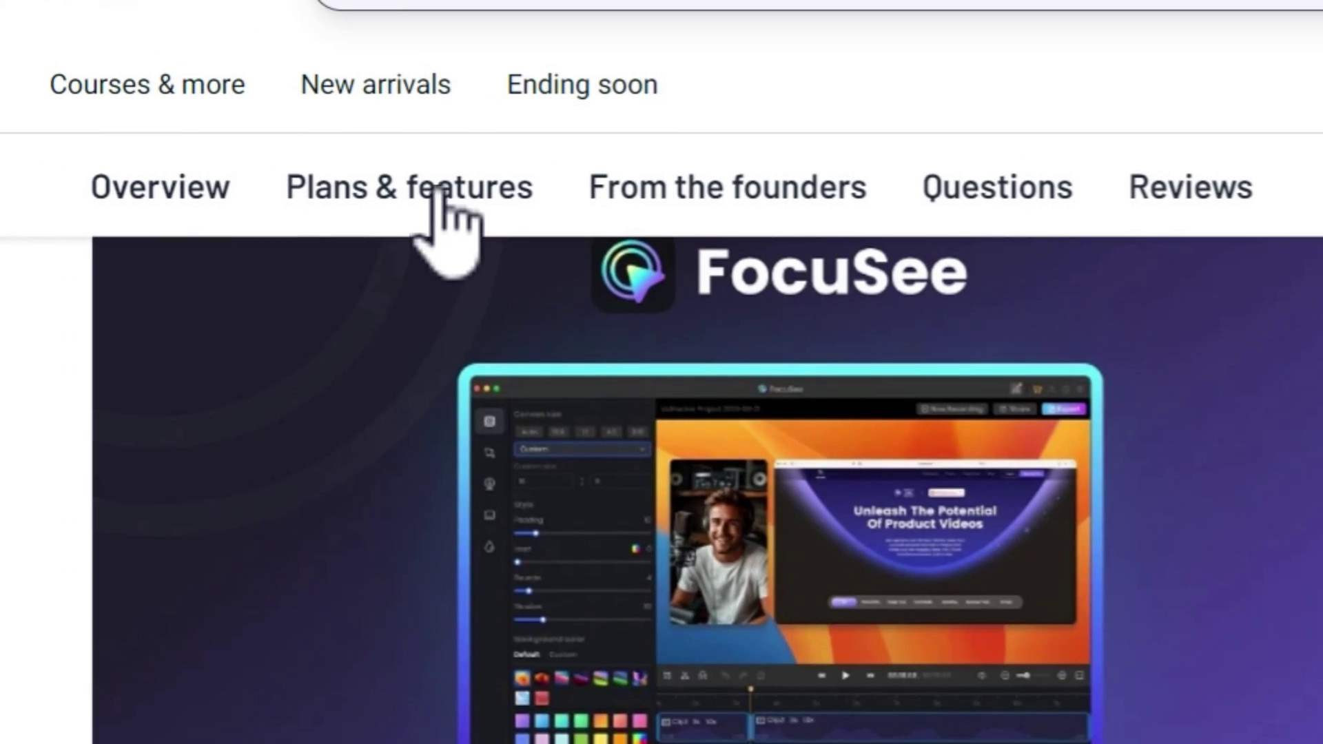
click(403, 180)
scroll(413, 662, down, 6)
scroll(399, 536, down, 5)
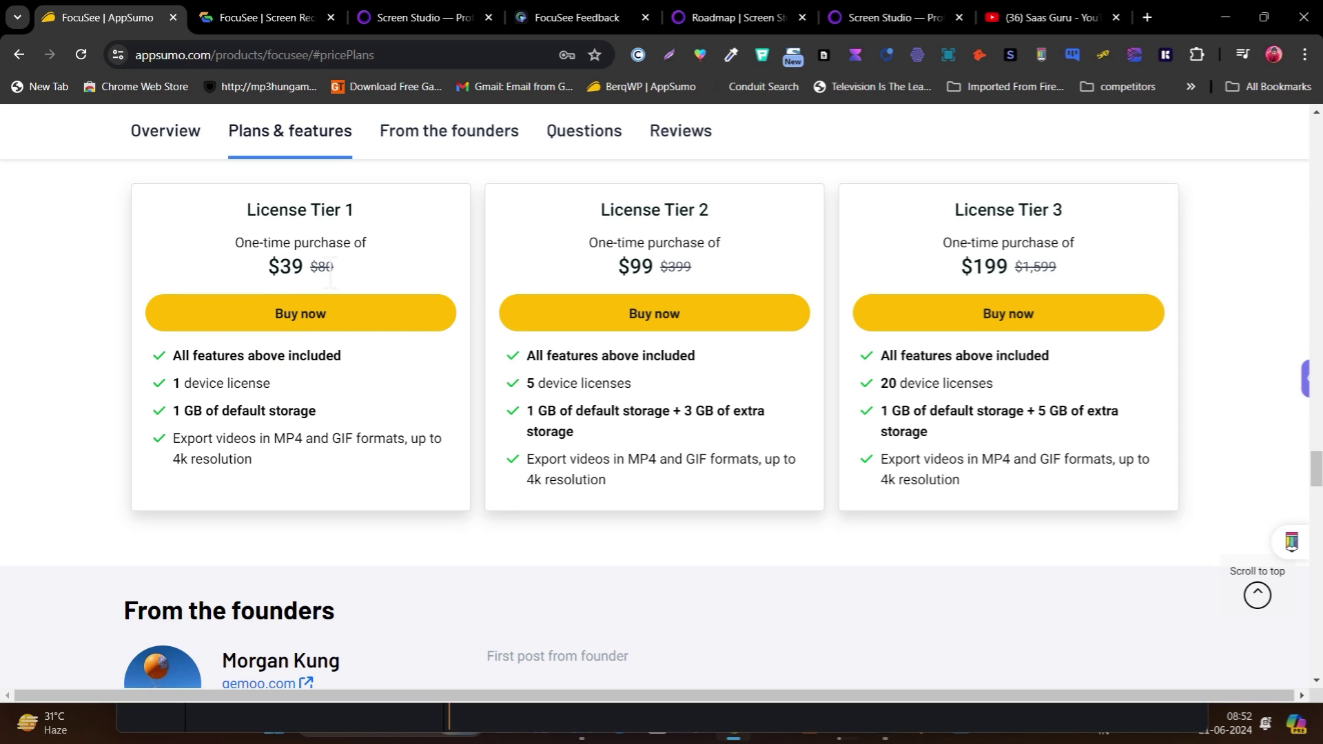
scroll(329, 422, up, 10)
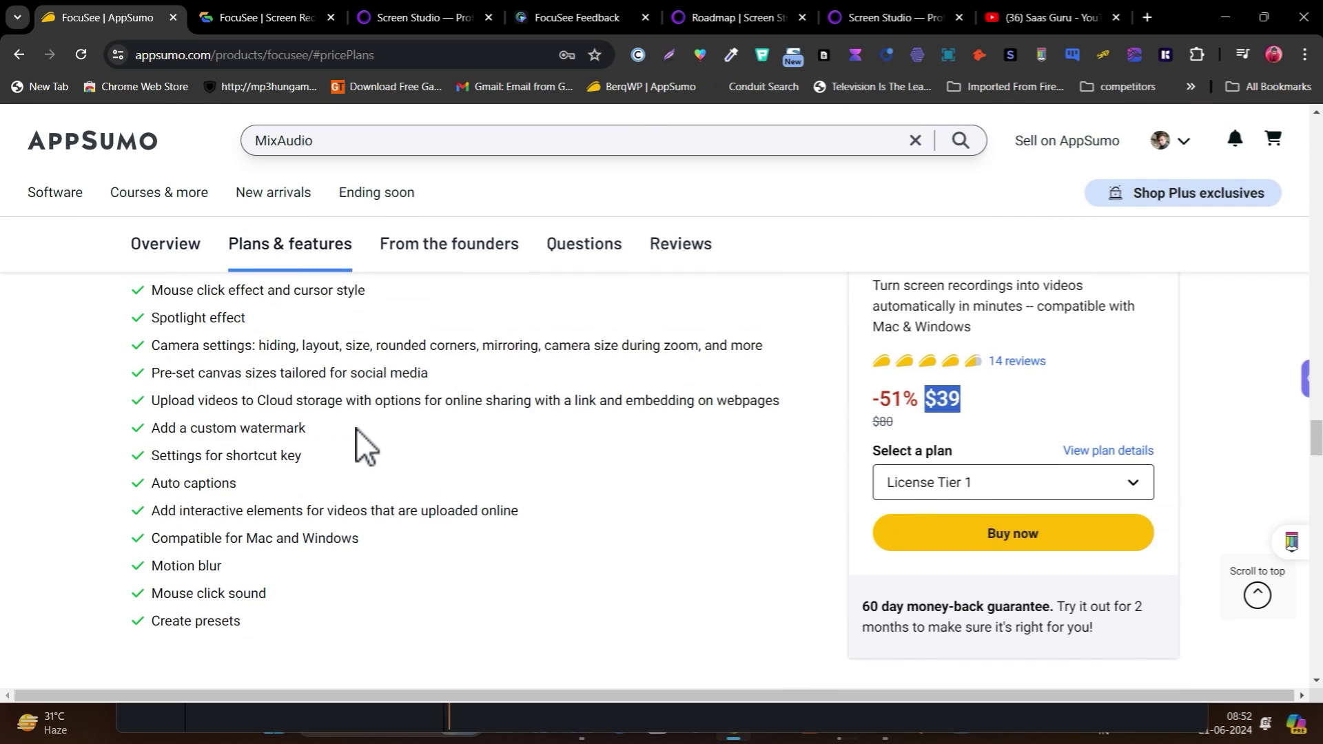
scroll(420, 444, up, 1)
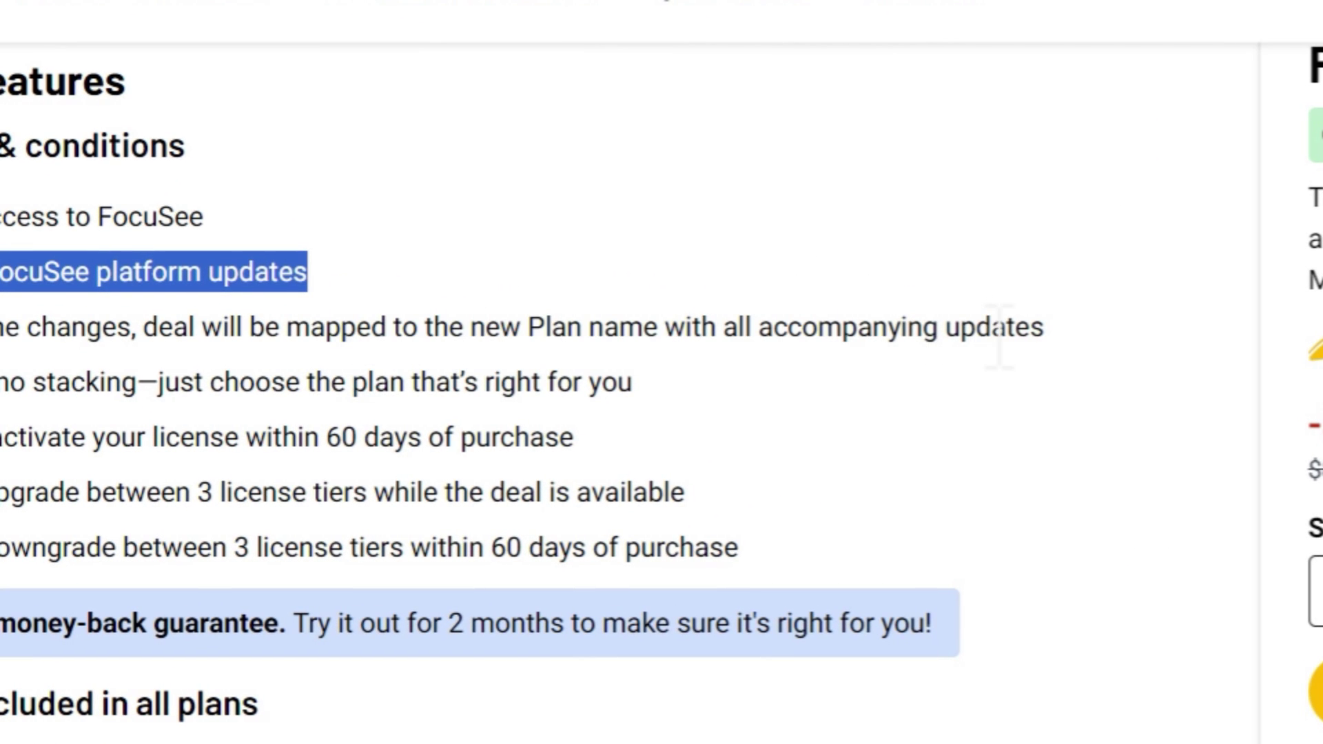
Scroll to FocuSee's License Tier cards and compare them with Screen Studio's pricing tiers
click(85, 298)
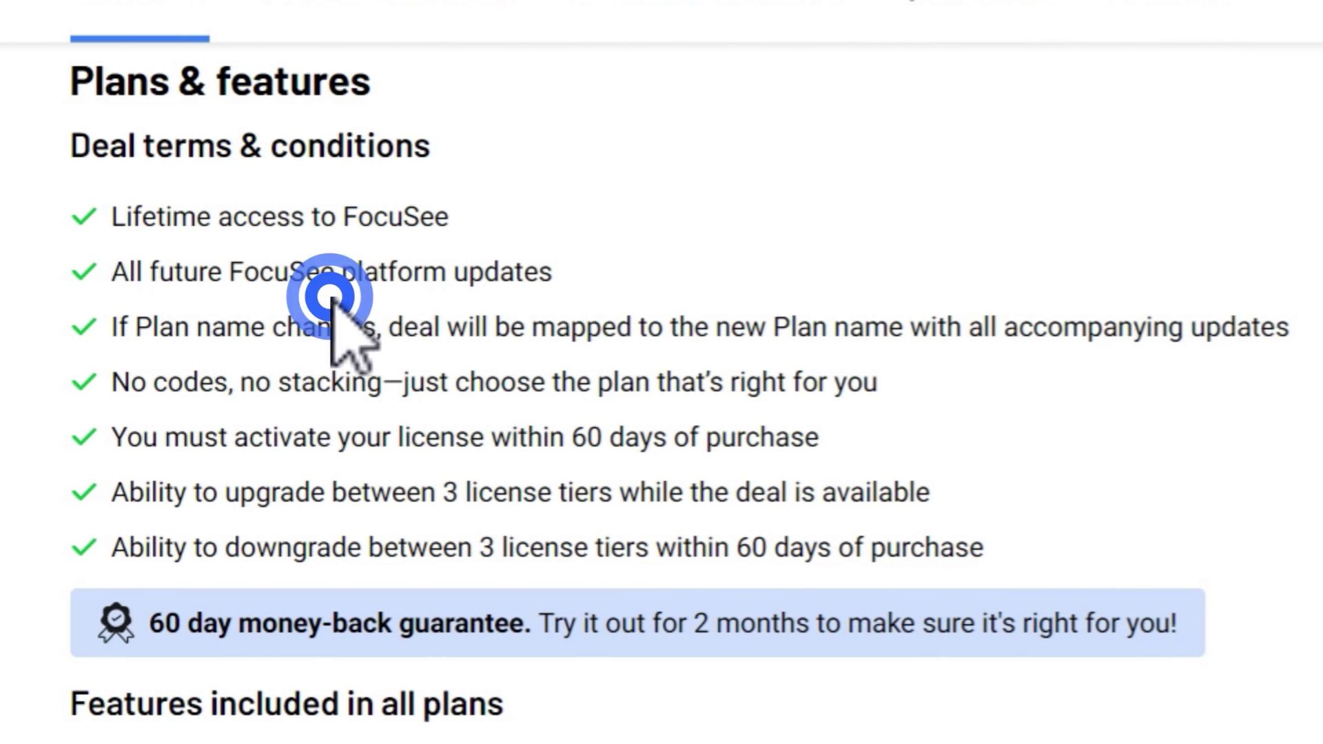
scroll(1012, 303, down, 10)
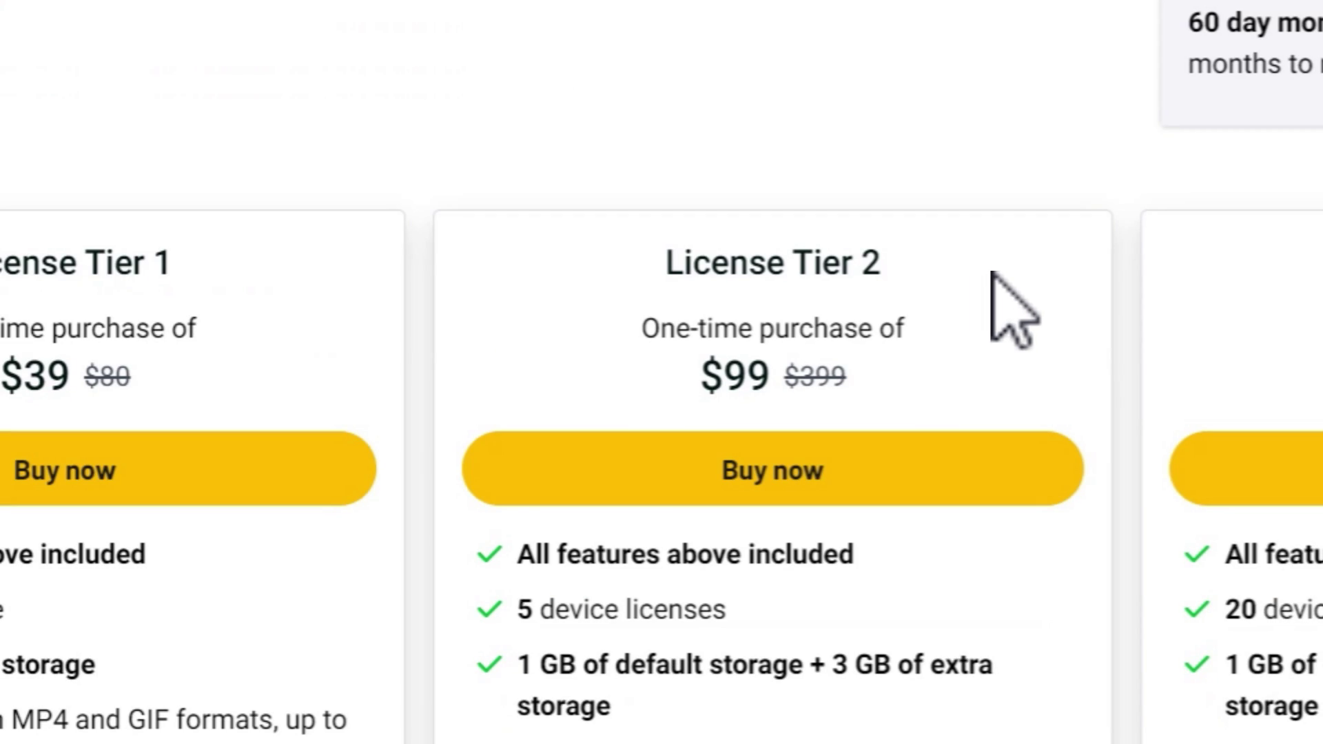
scroll(941, 296, down, 3)
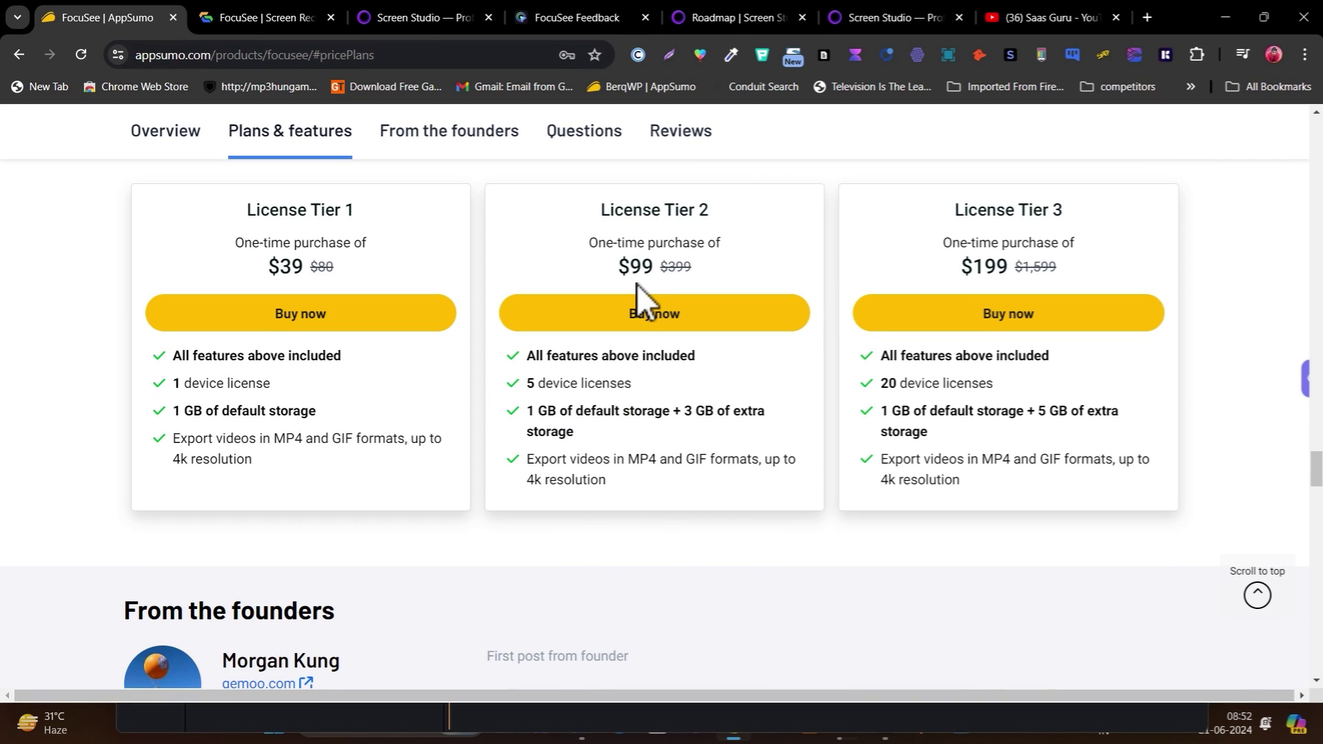
click(882, 21)
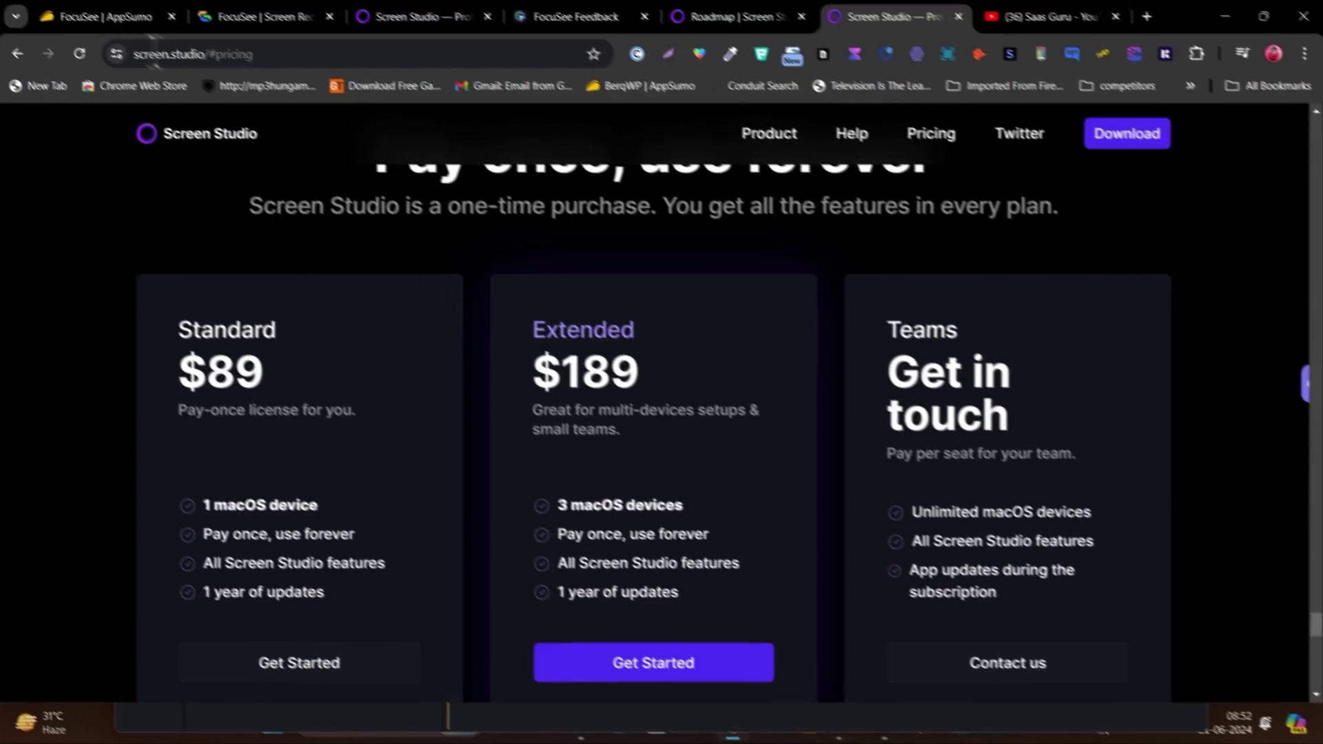
click(104, 20)
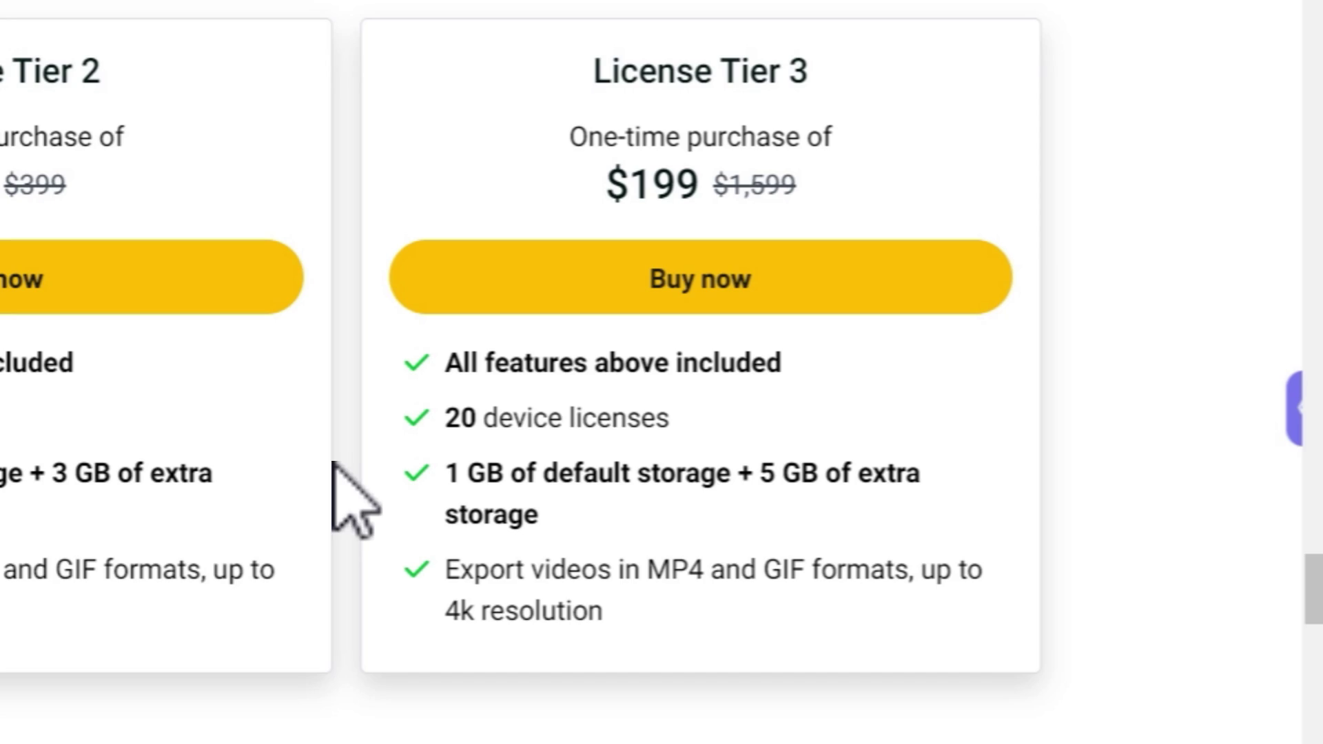
Highlight the first included feature: 3 screen recording modes (full screen, custom area, window)
scroll(360, 473, up, 3)
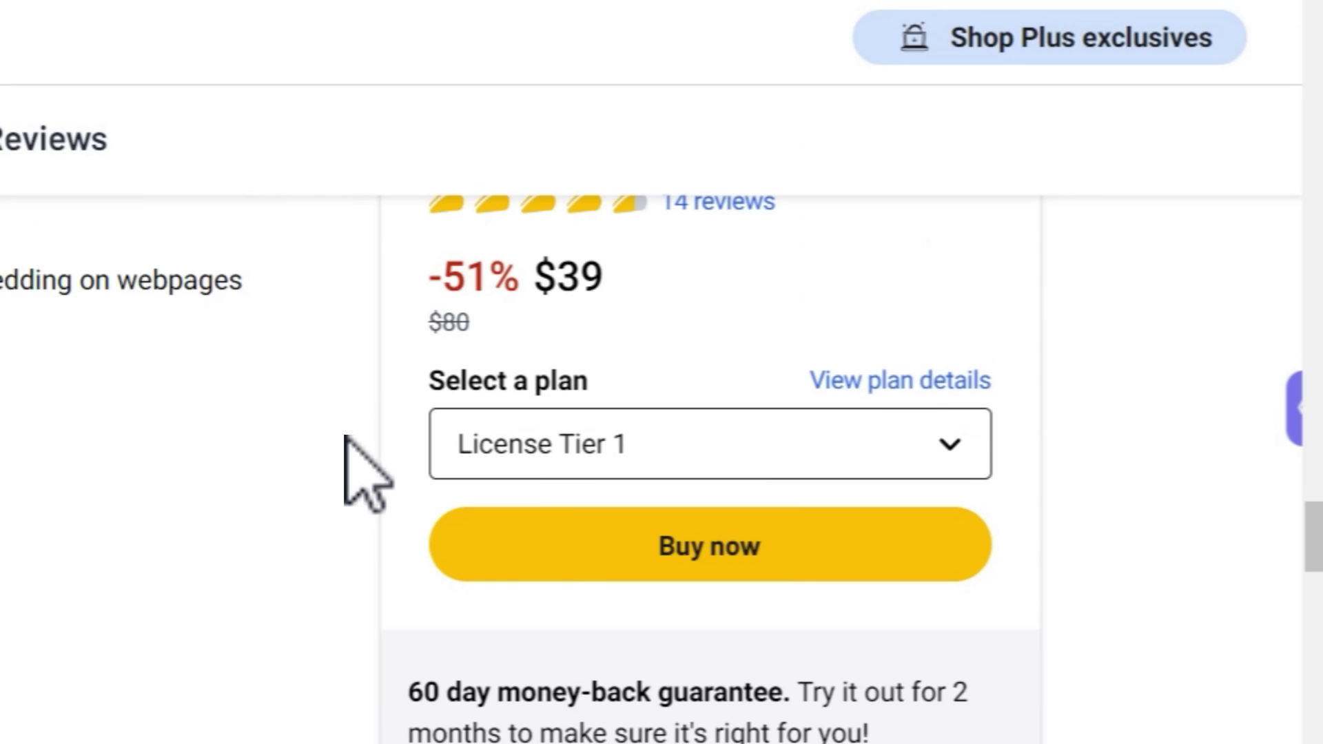
scroll(345, 436, up, 3)
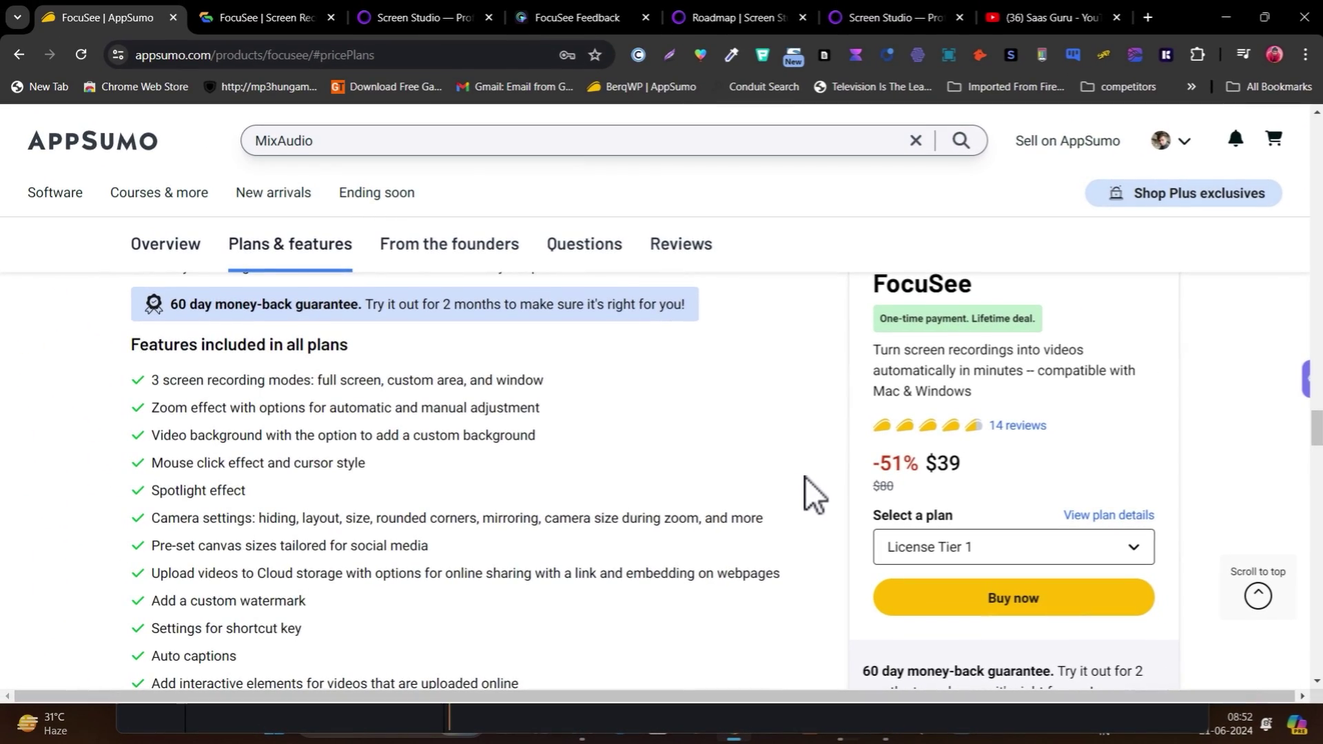
scroll(864, 389, up, 3)
scroll(803, 478, down, 3)
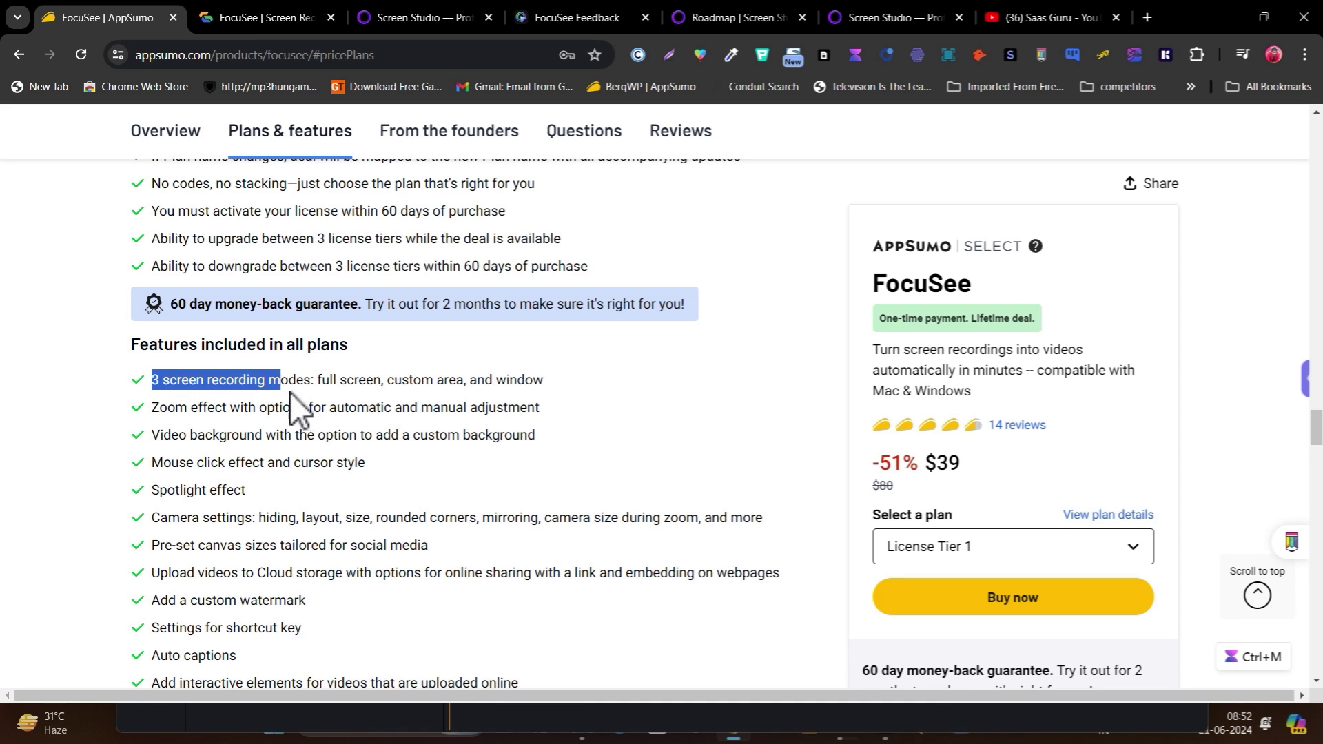
drag(302, 396, 455, 386)
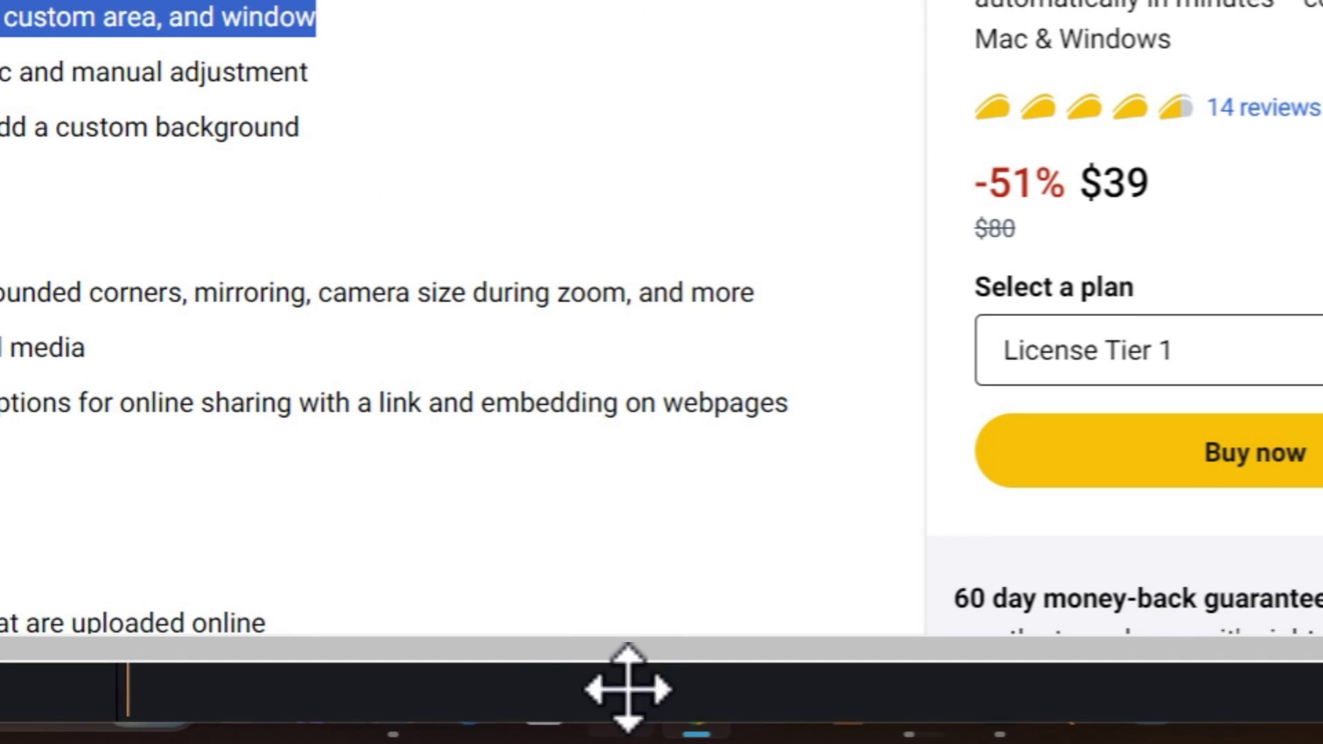
Switch to the FocuSee editor showing the 9m33s Epidemic Sound pricing recording
key(super)
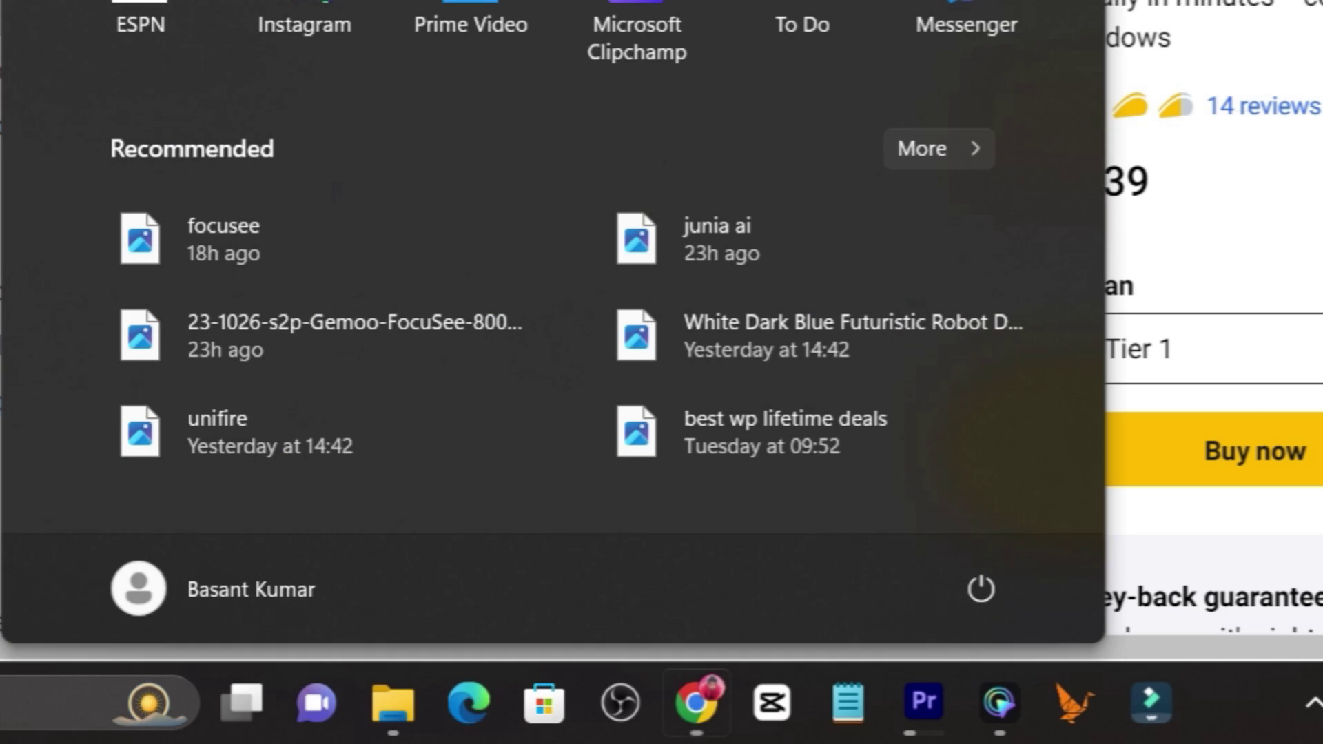
click(992, 700)
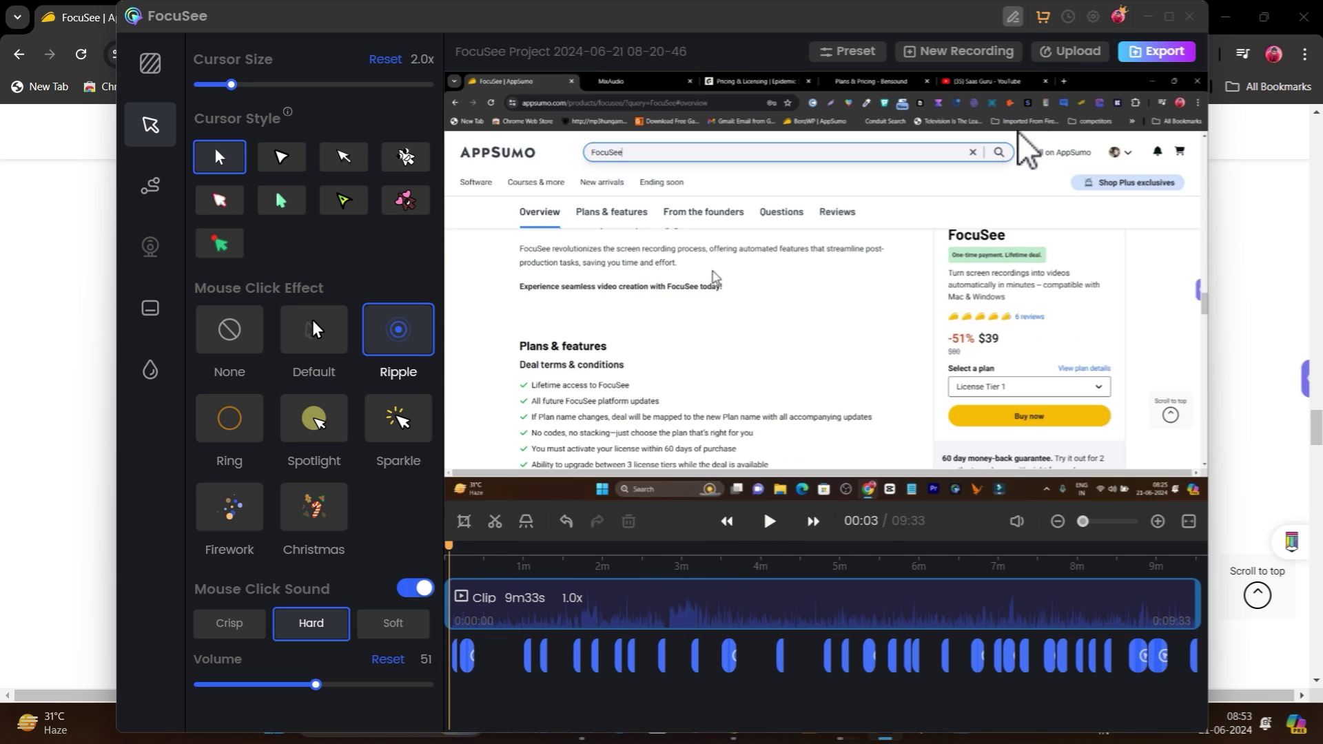
click(951, 56)
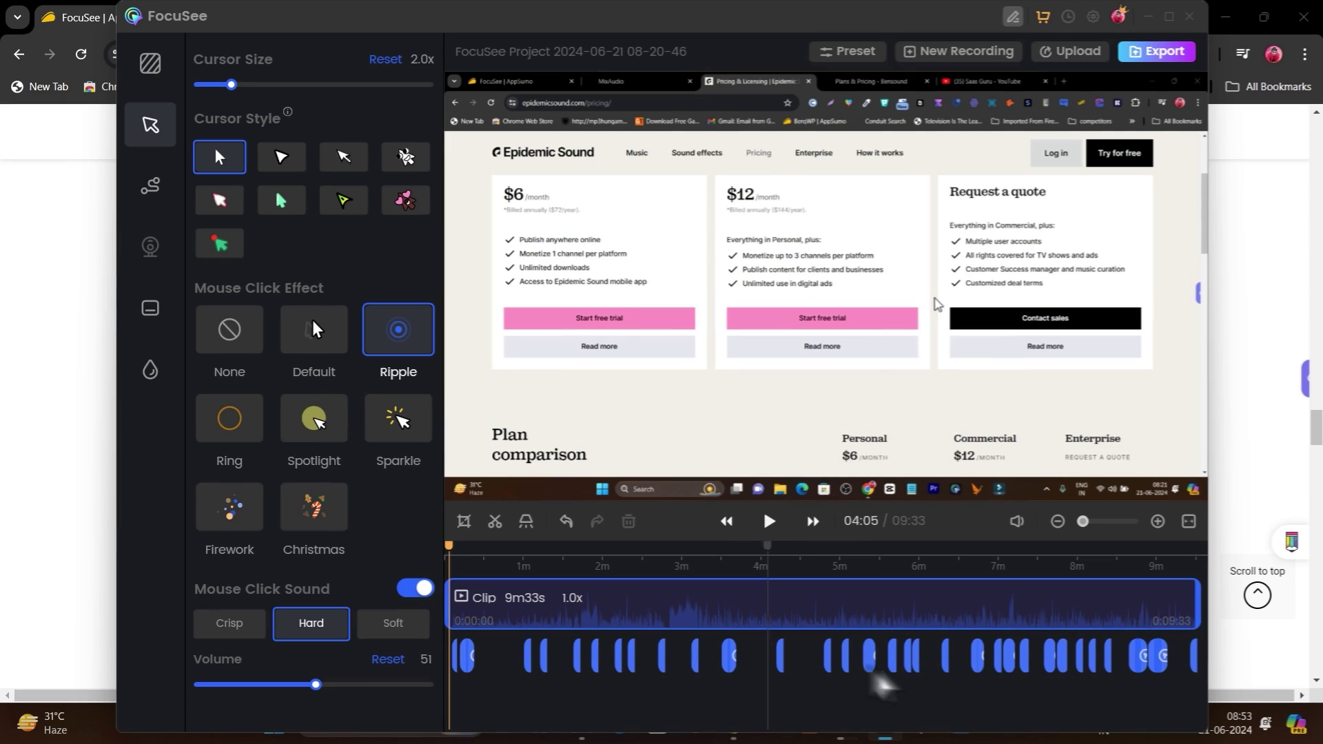
Rewind the preview to the start, check its volume level, and play it to 00:12
click(884, 686)
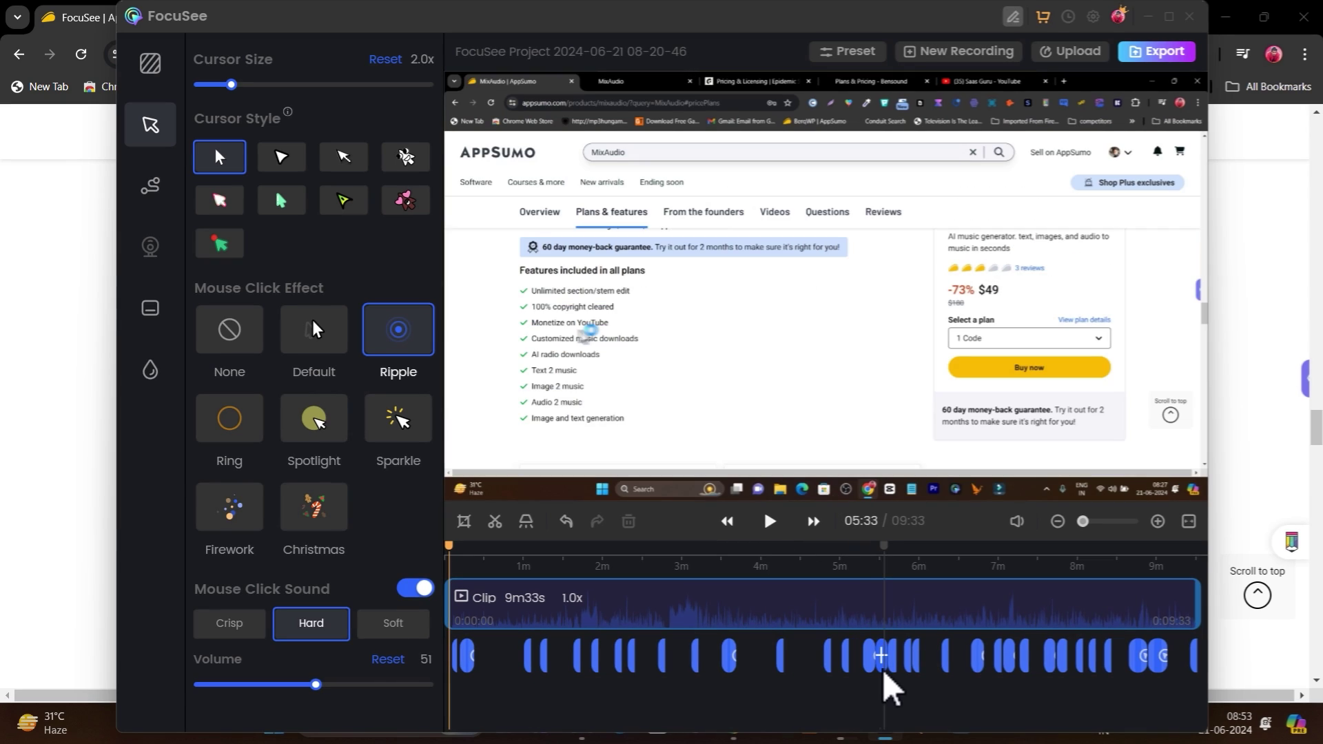
click(480, 665)
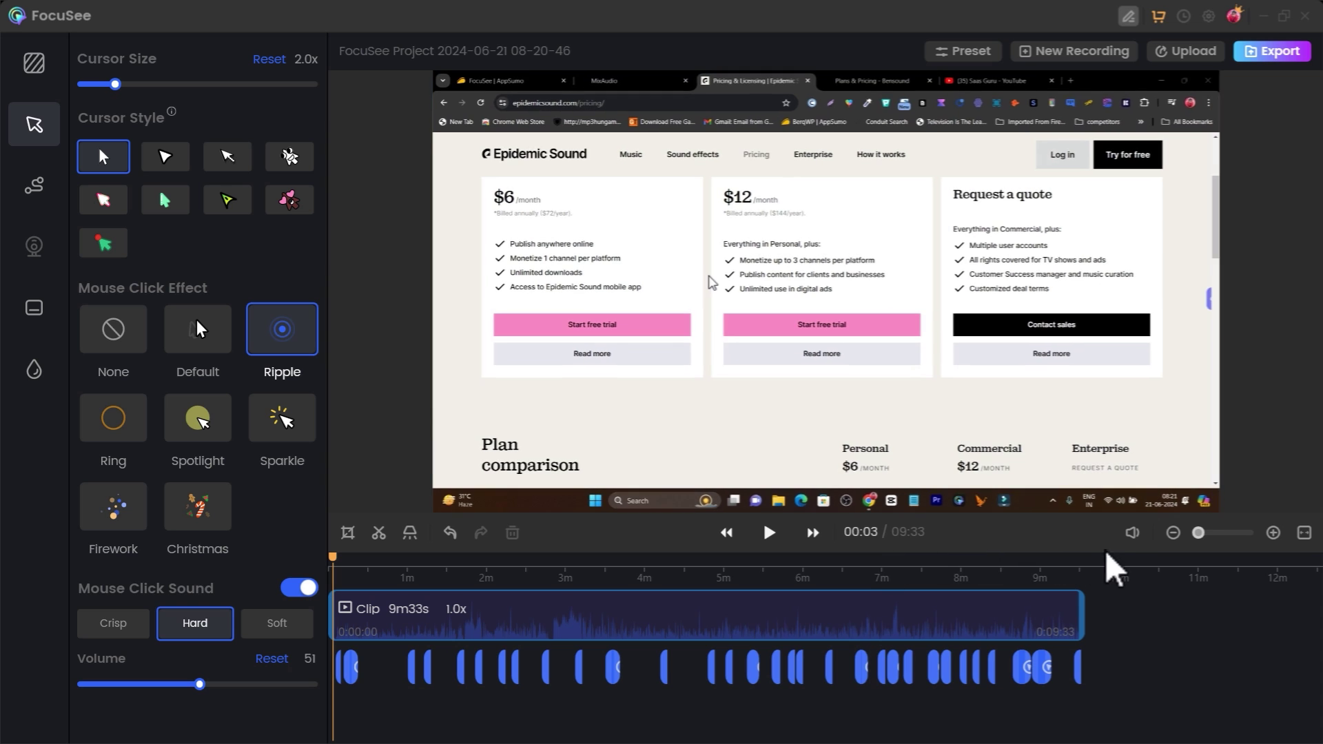
click(1132, 532)
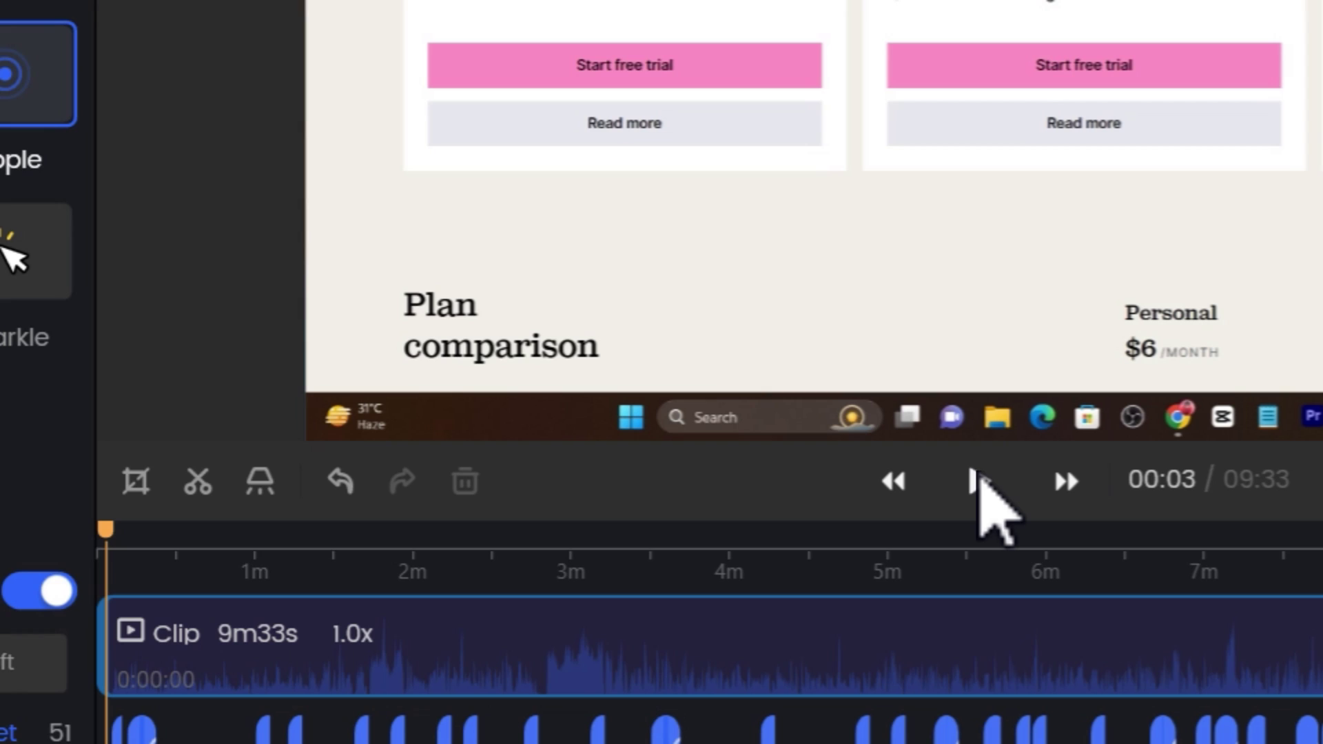
click(268, 480)
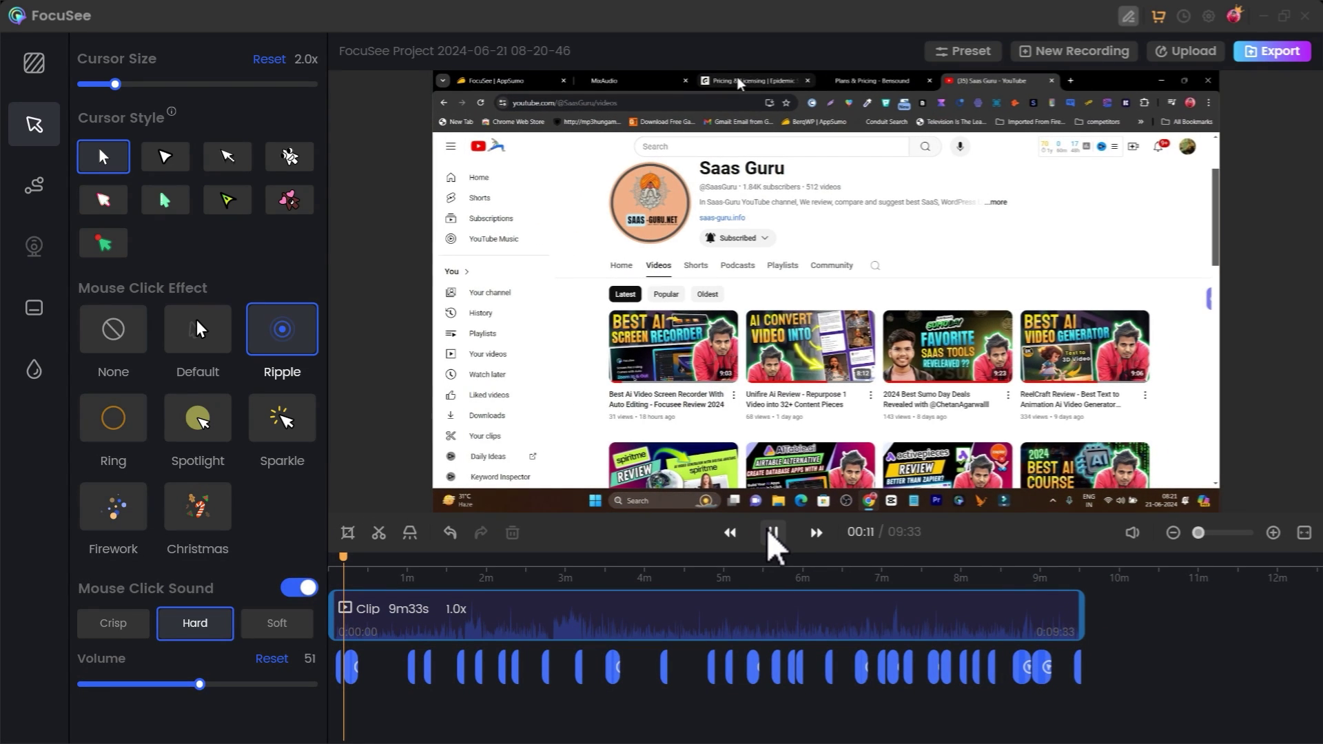
Pause the preview and try cursor styles: green arrow, red-dot, pink heart, astronaut
click(771, 534)
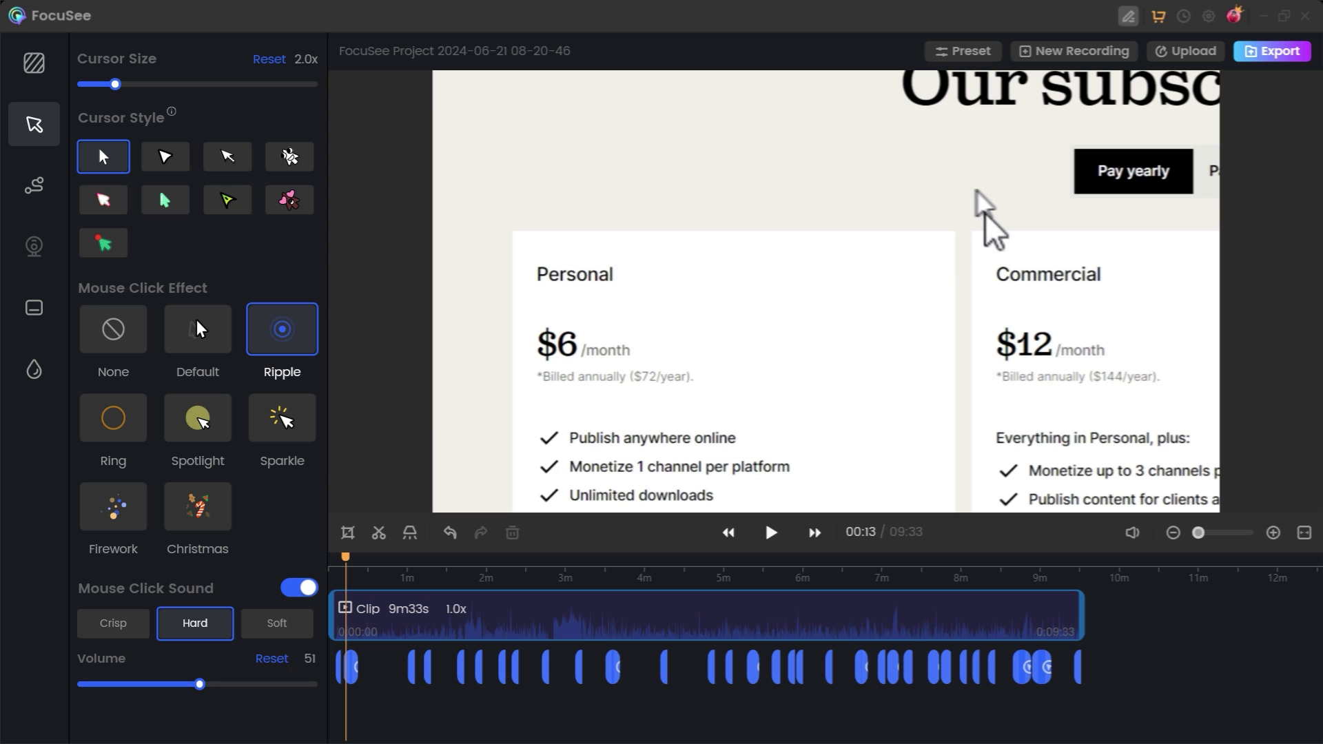
click(165, 201)
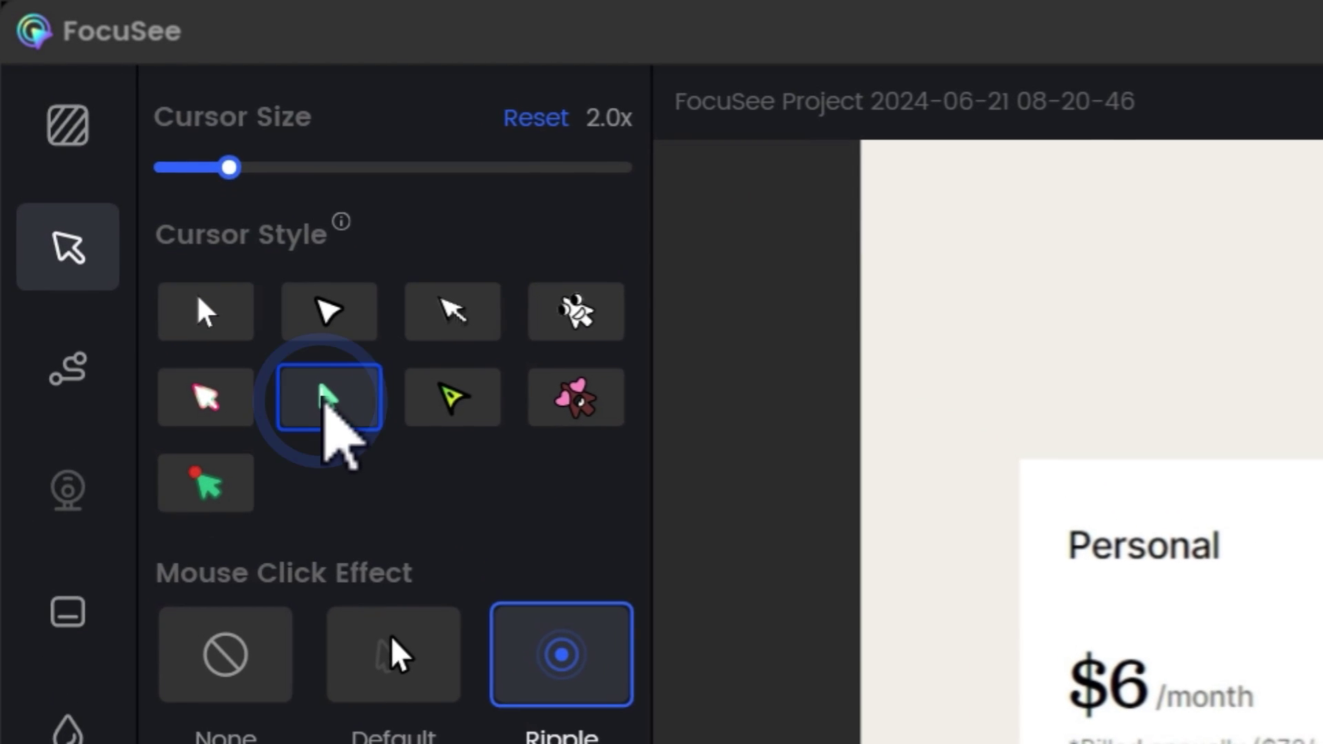
click(100, 243)
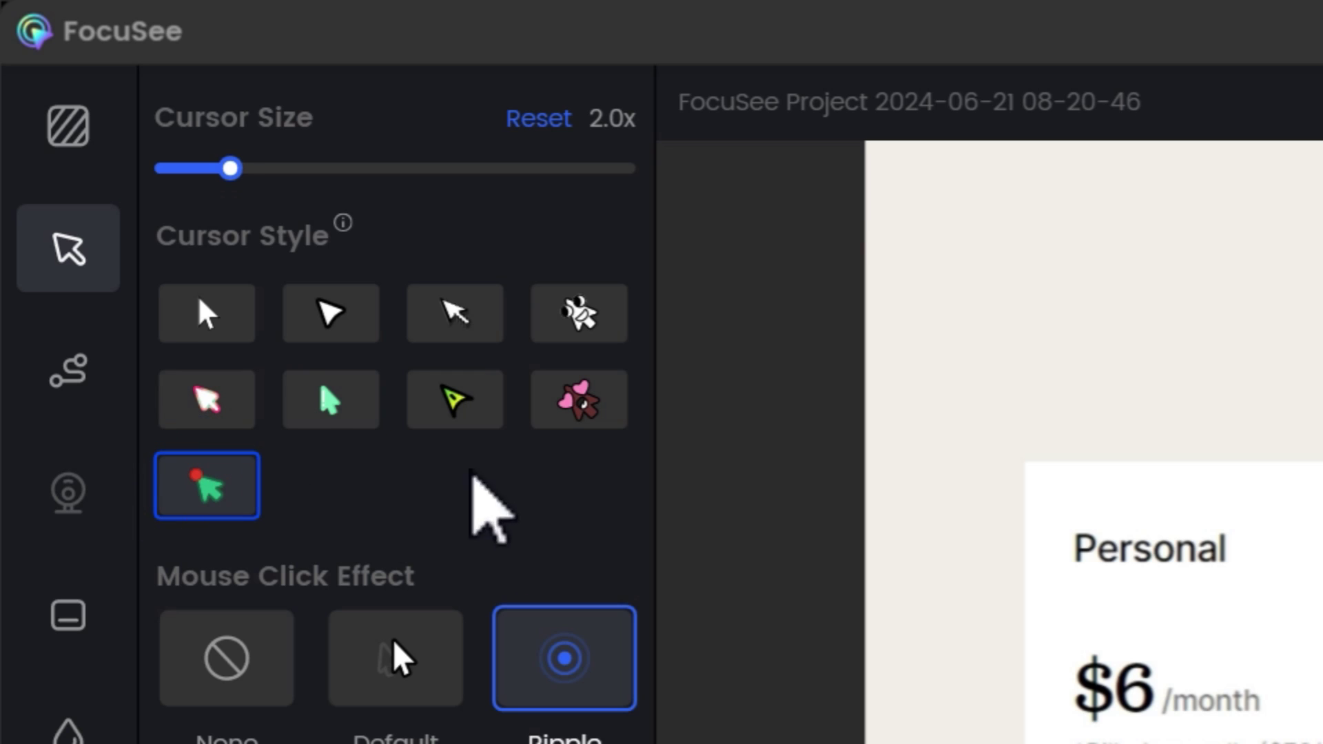
click(576, 407)
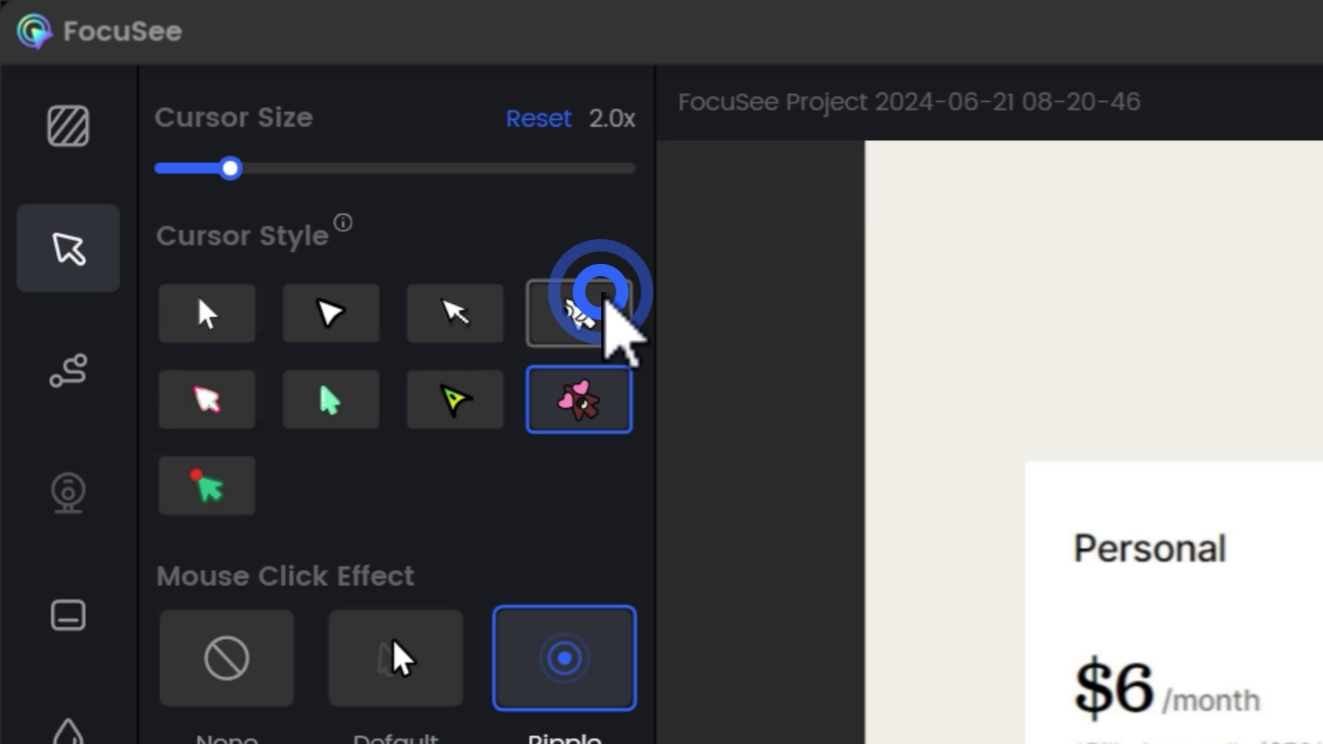
click(601, 295)
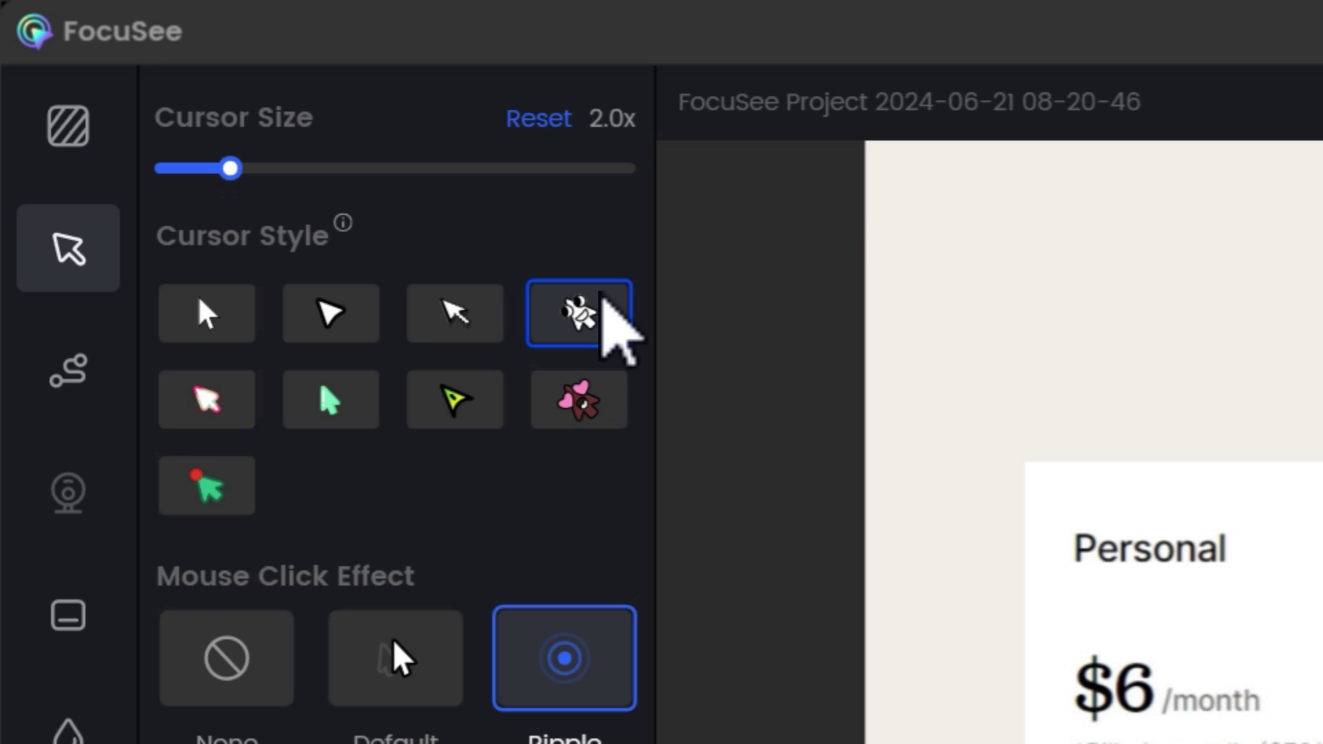
Enlarge the cursor to 6.0x and keep the Ripple click effect
drag(234, 169, 296, 169)
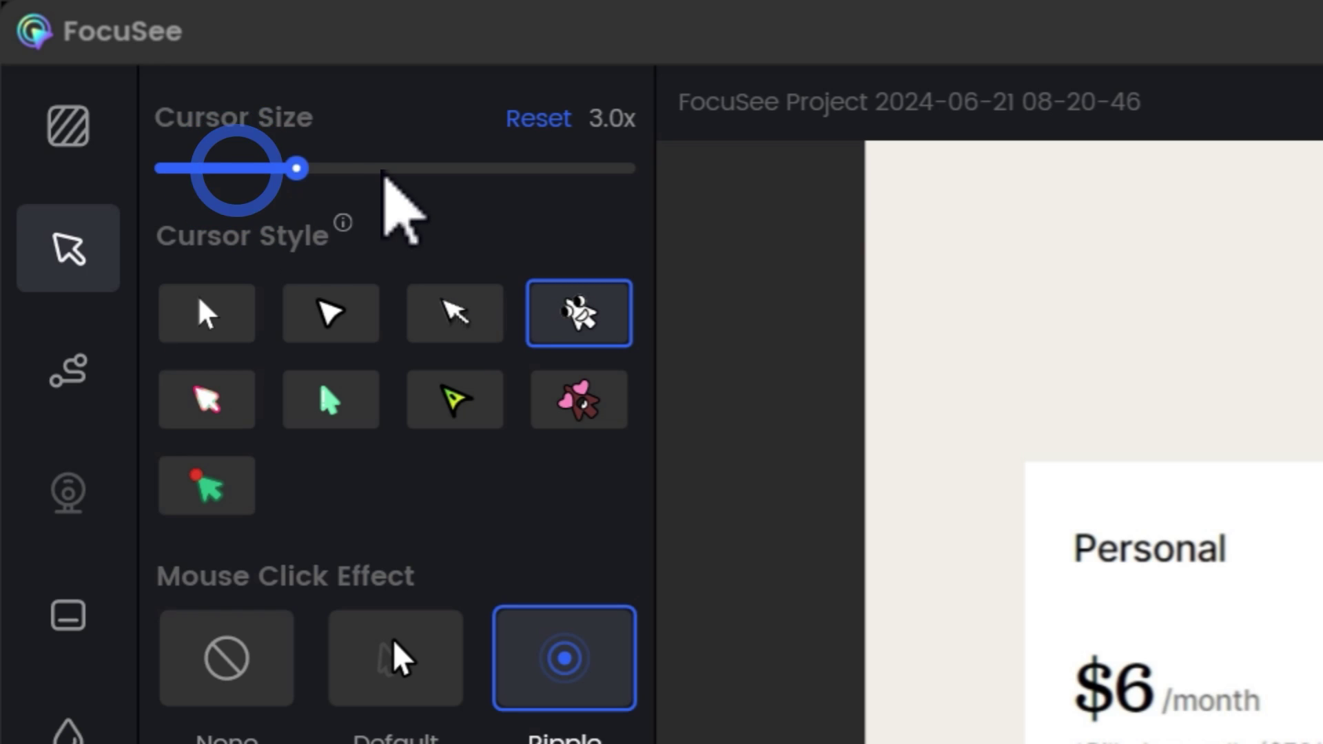
drag(383, 172, 468, 178)
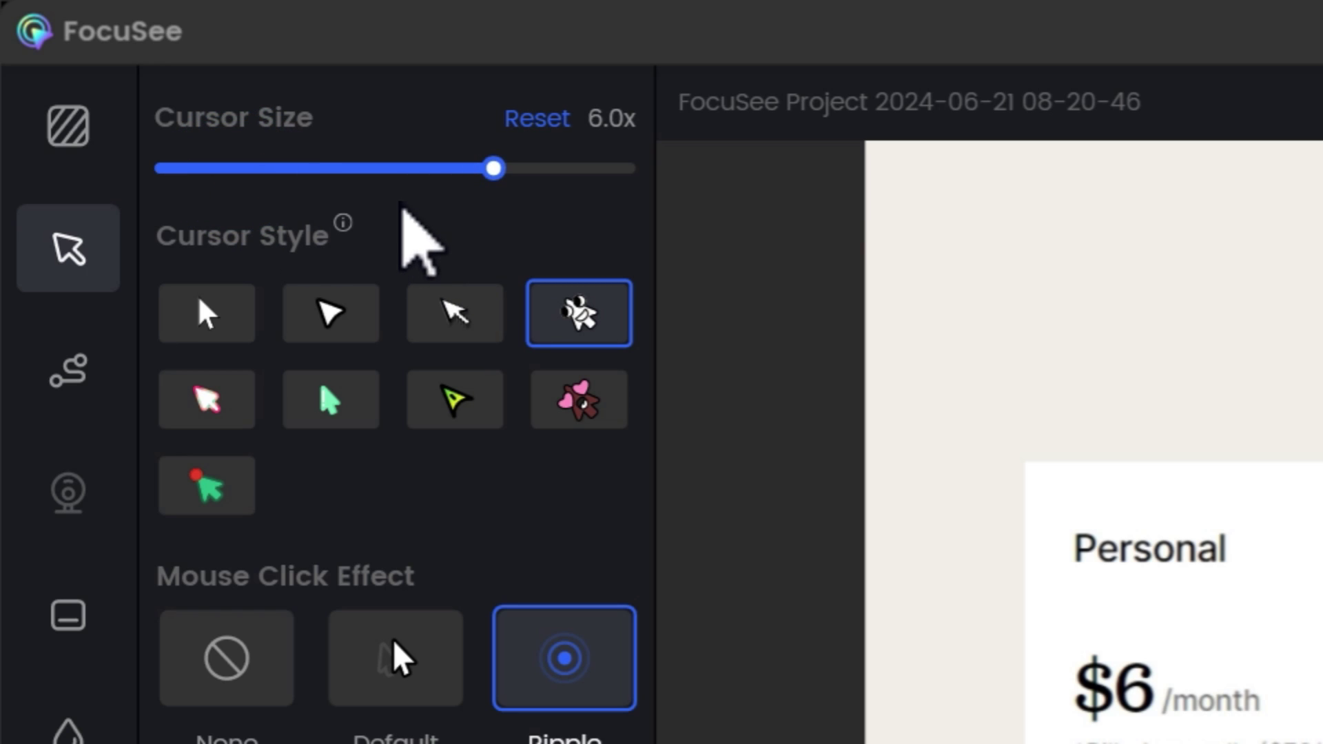
click(354, 155)
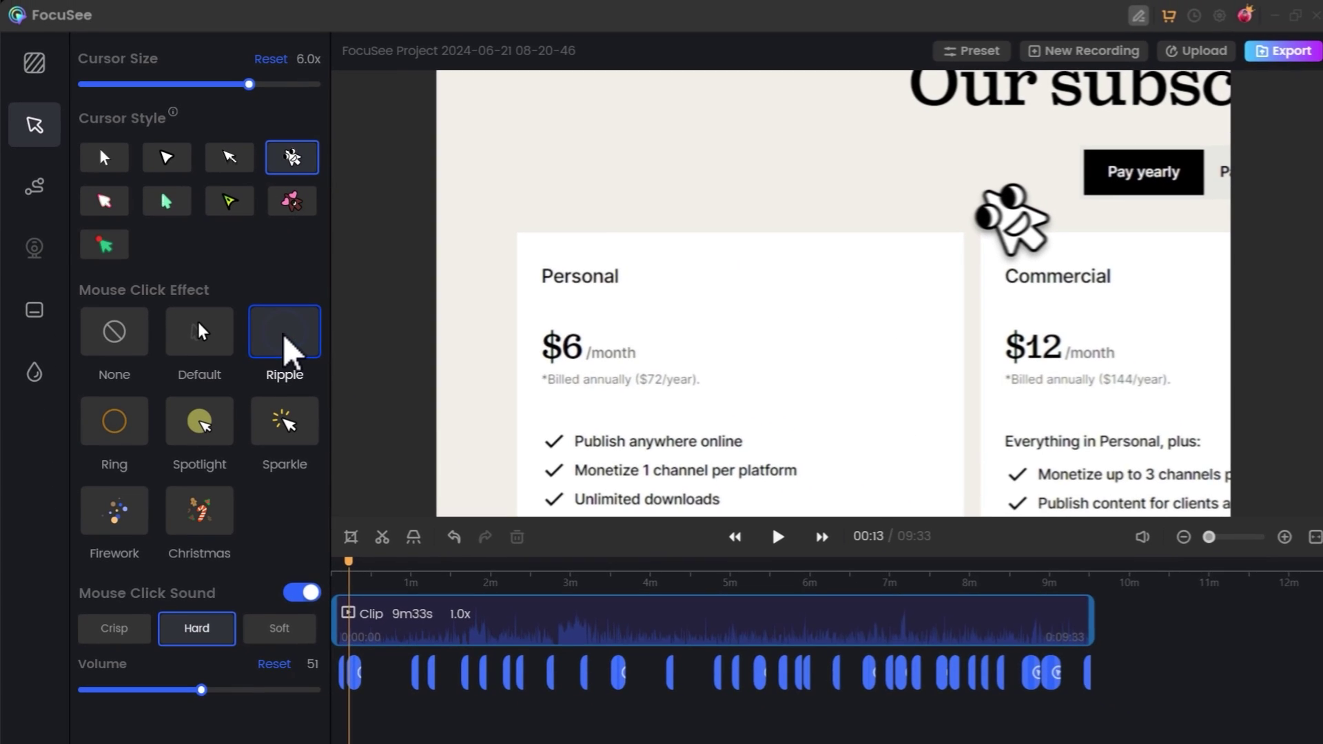
click(564, 513)
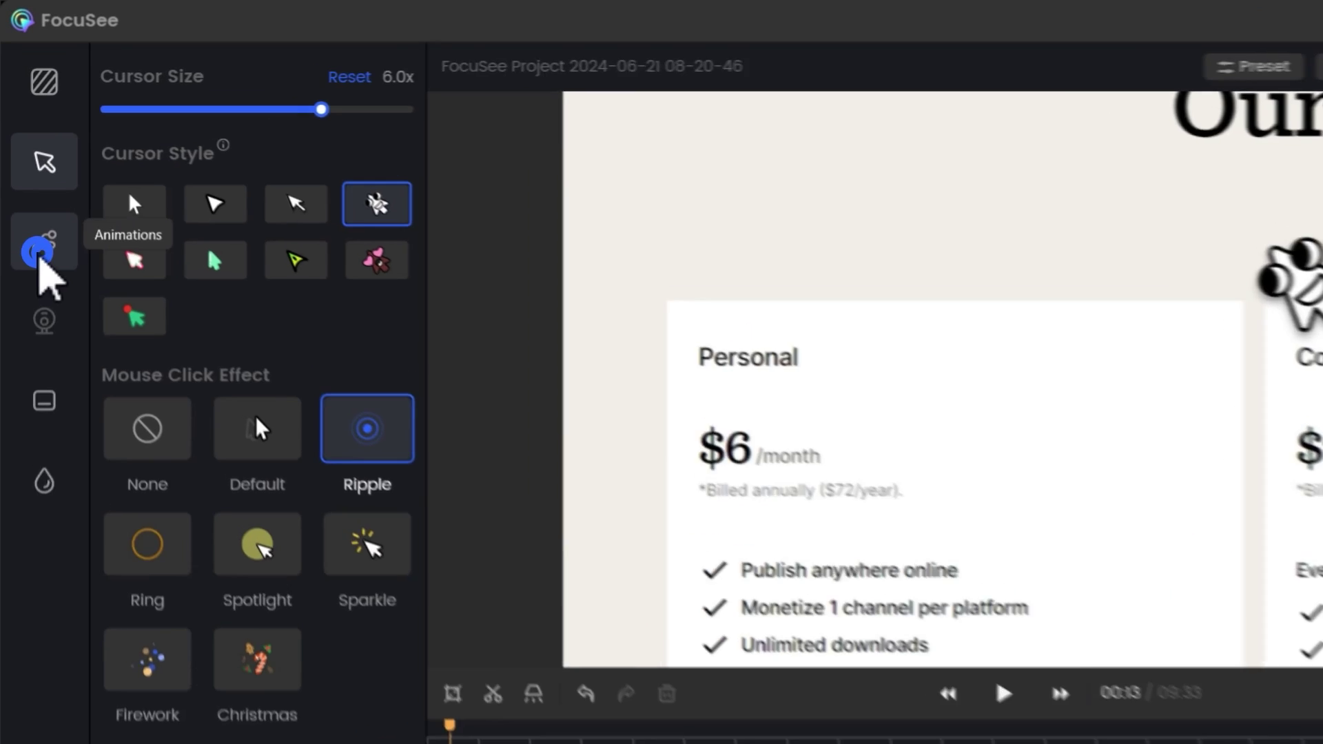
Browse motion blur and caption language settings, then open Watermark settings with Show Watermark on
click(31, 192)
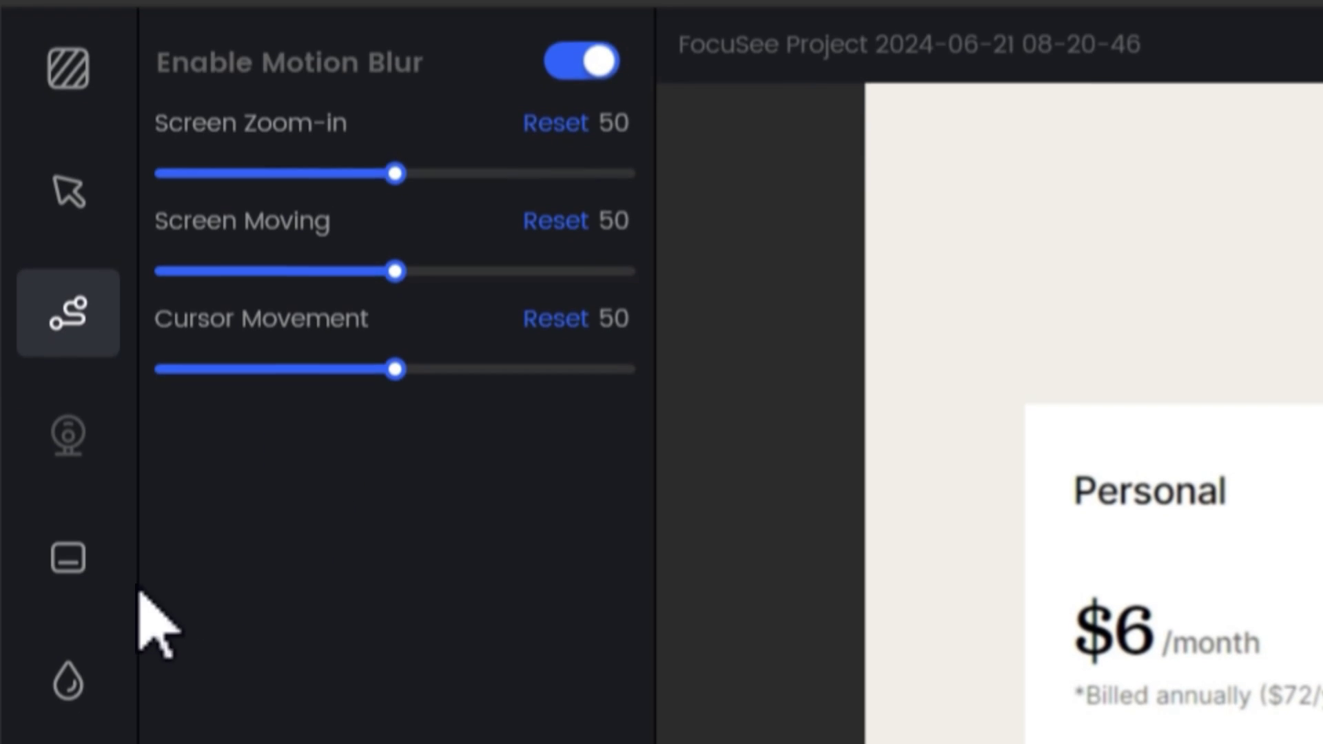
click(72, 617)
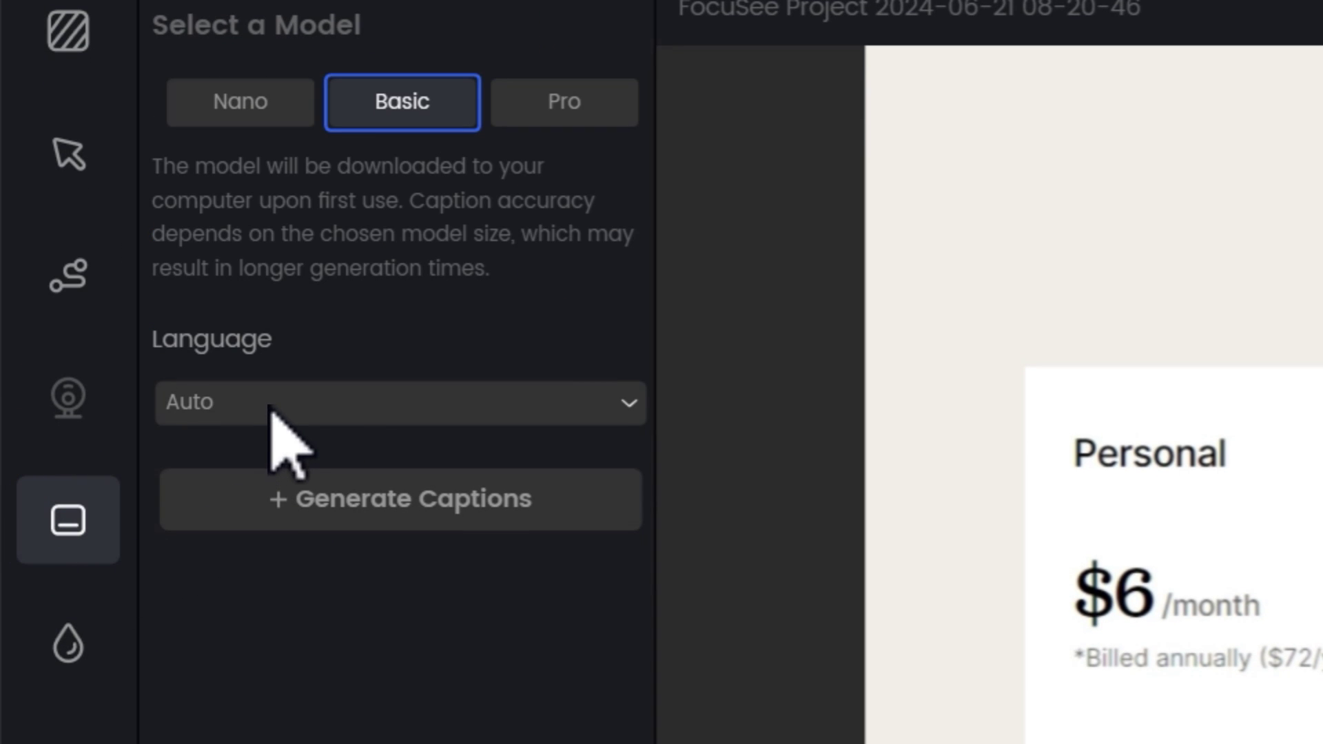
click(383, 399)
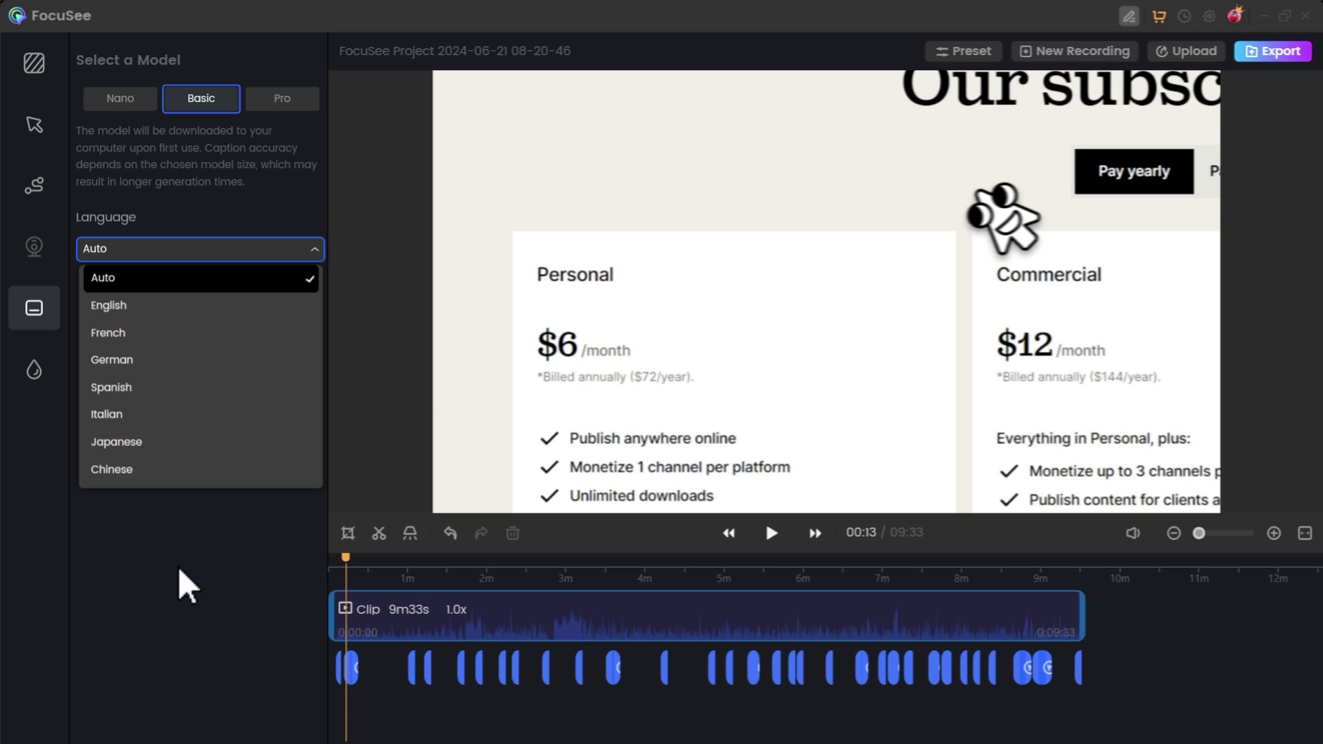
click(349, 721)
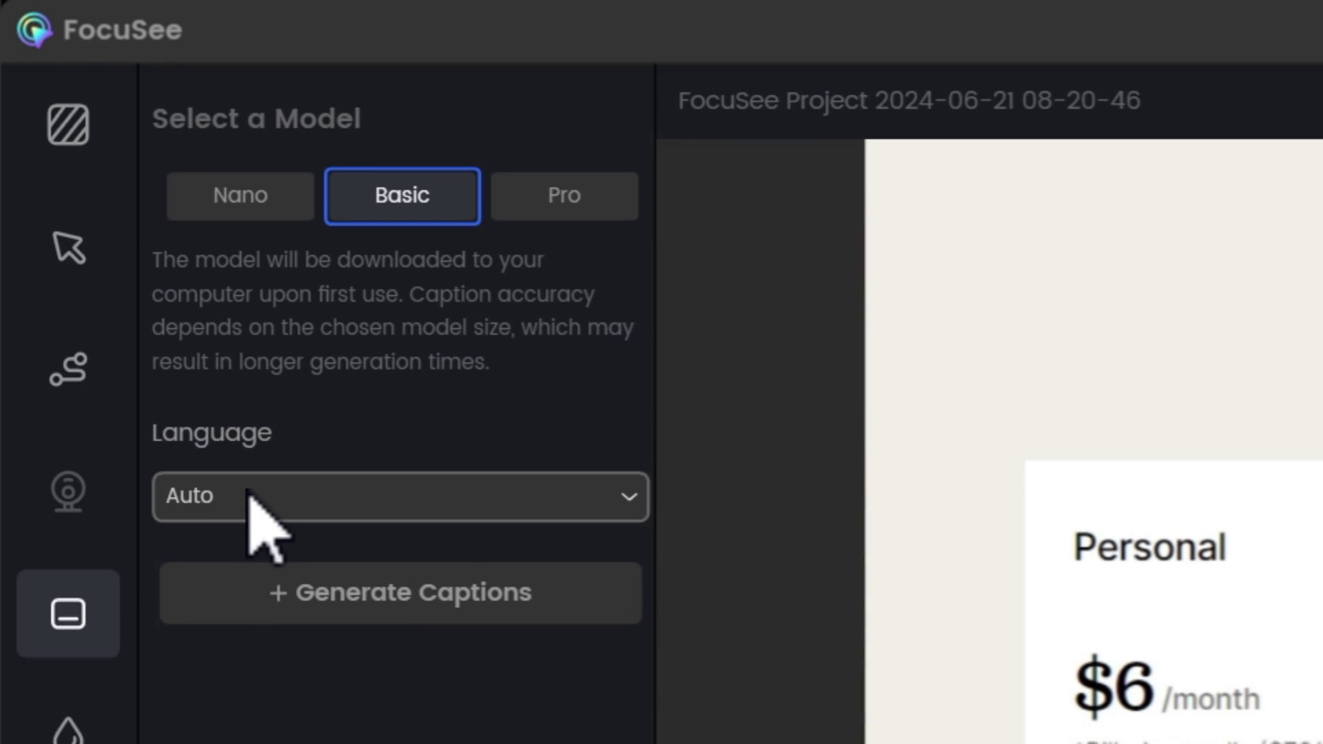
click(266, 491)
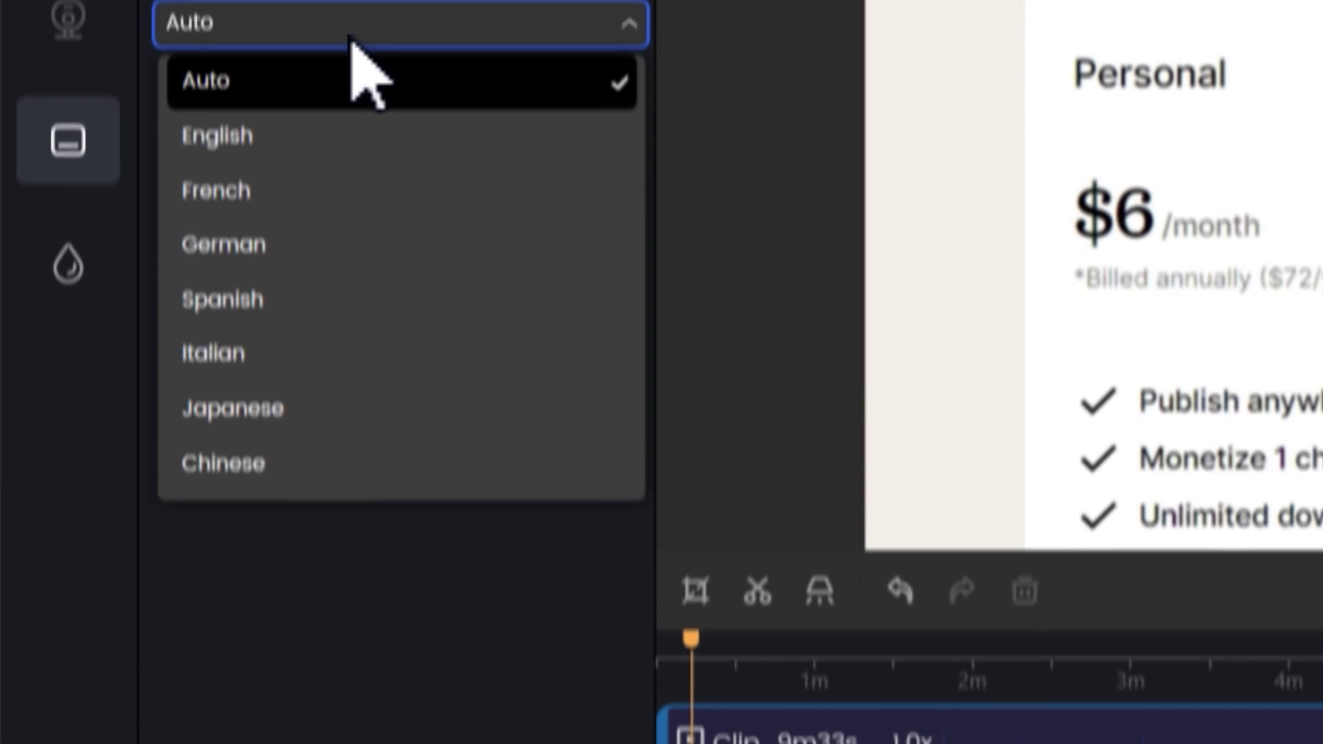
click(322, 557)
click(67, 200)
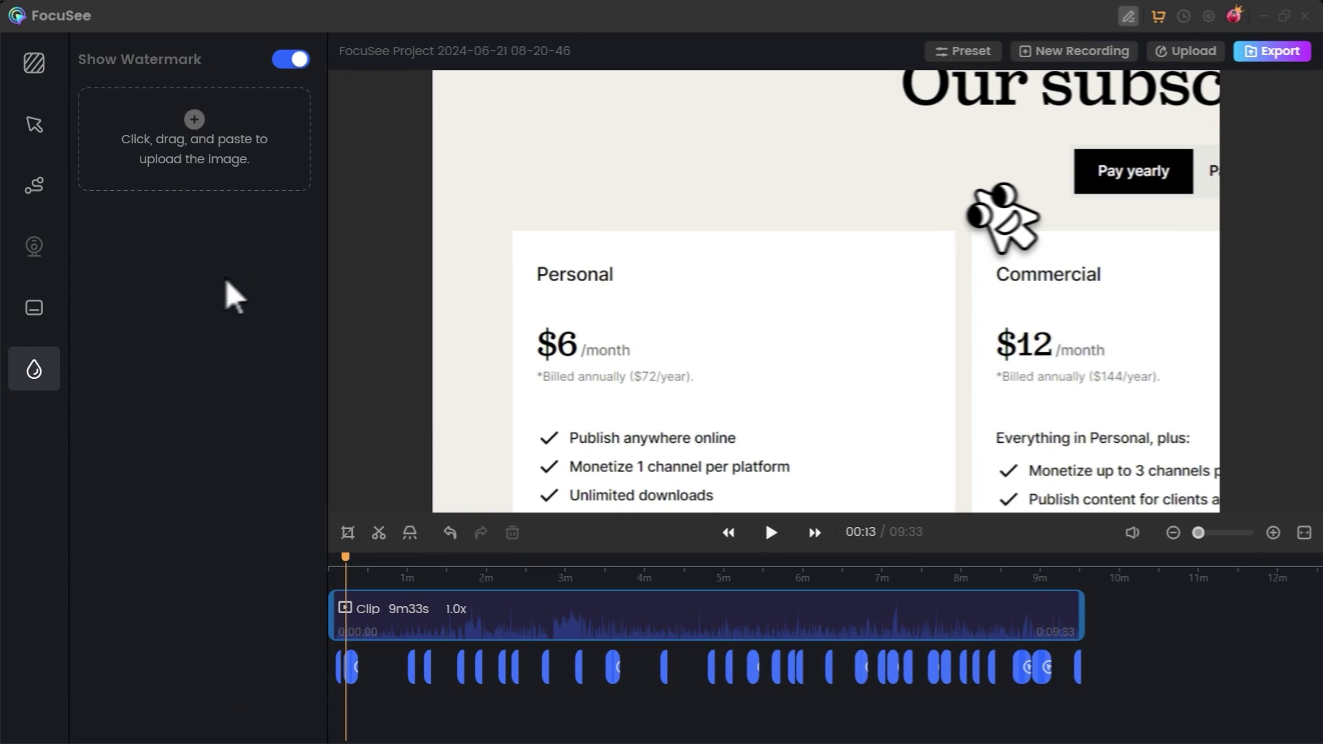
In the Canvas settings, set the padding around the recording to 7
click(34, 62)
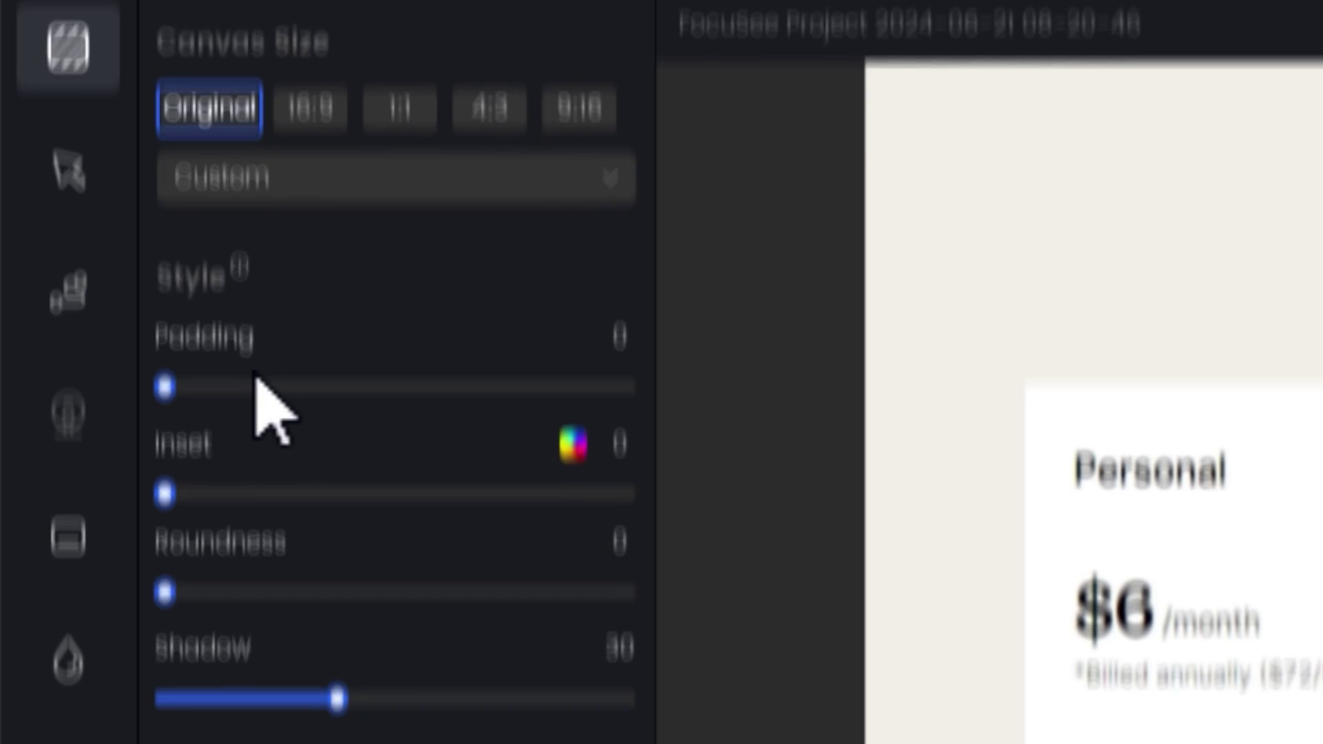
click(258, 188)
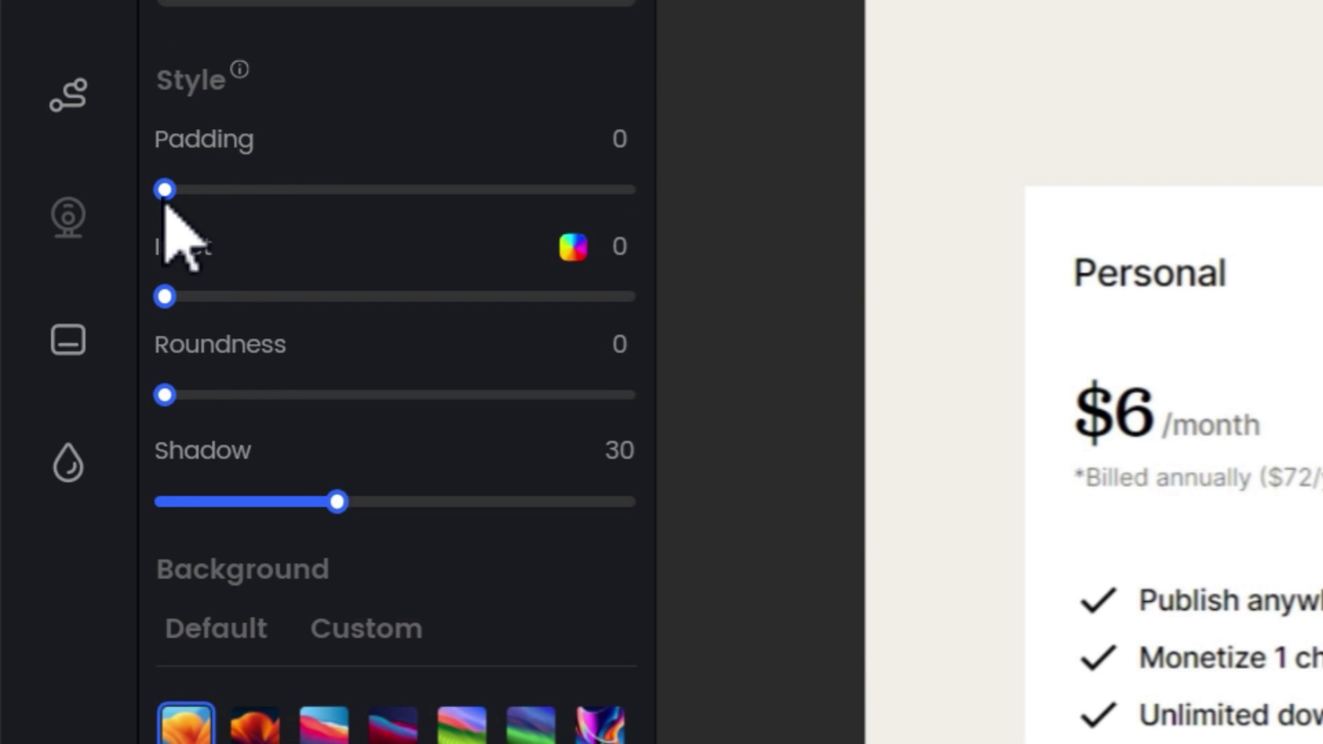
drag(167, 186, 310, 189)
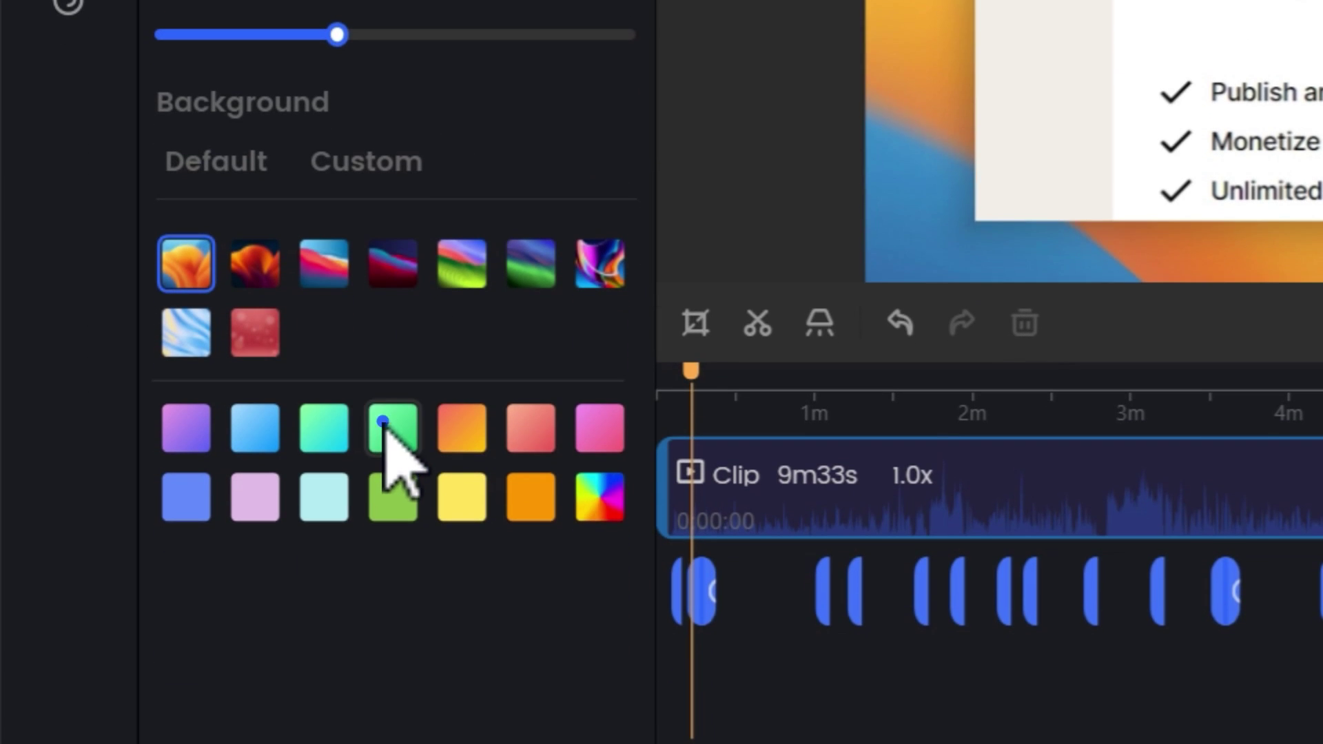
Try several background colours and settle on the pink gradient background
click(386, 422)
click(463, 421)
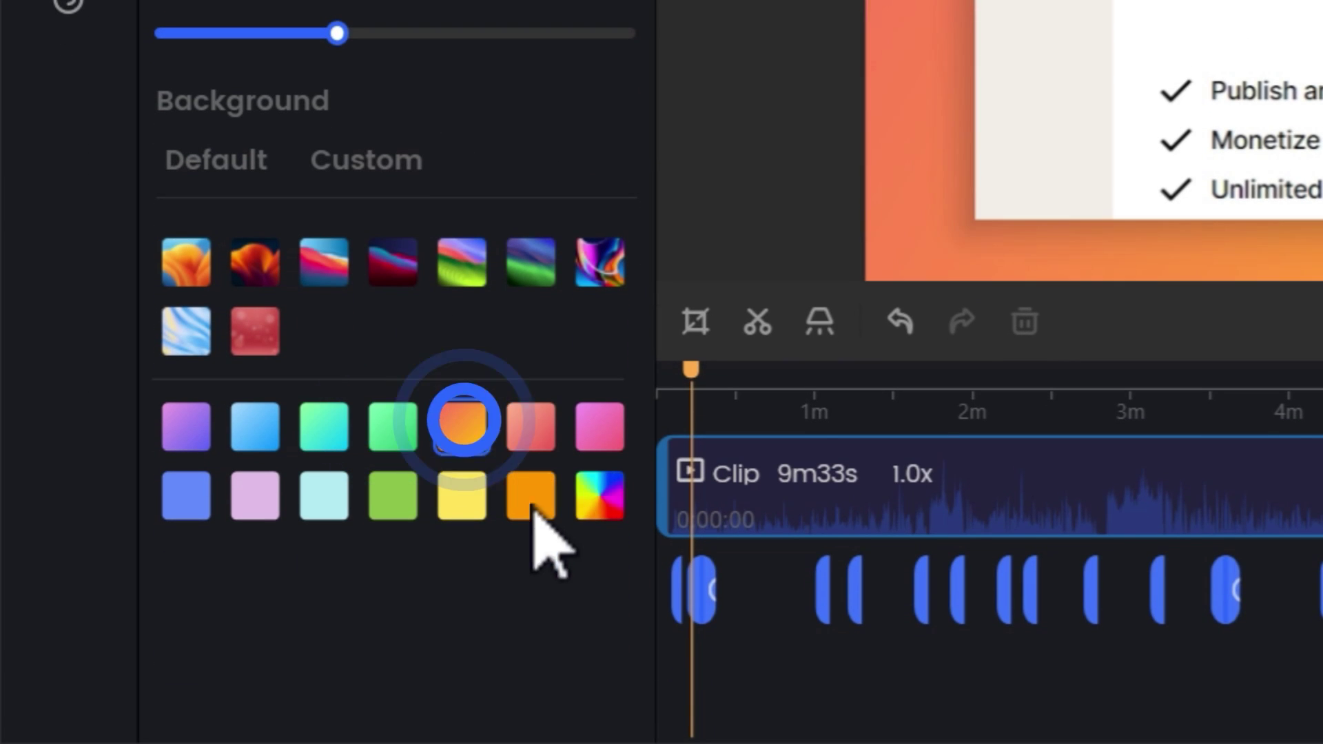
click(531, 503)
click(460, 494)
click(597, 493)
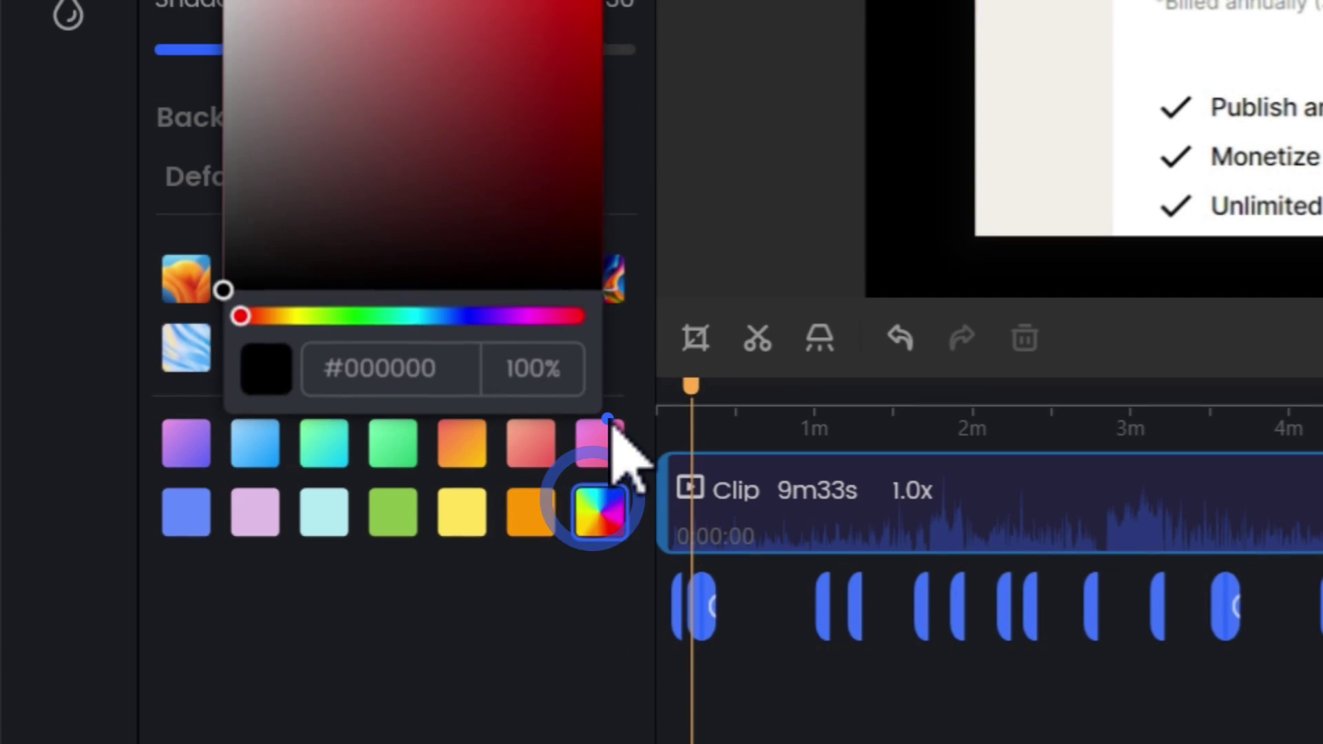
click(605, 423)
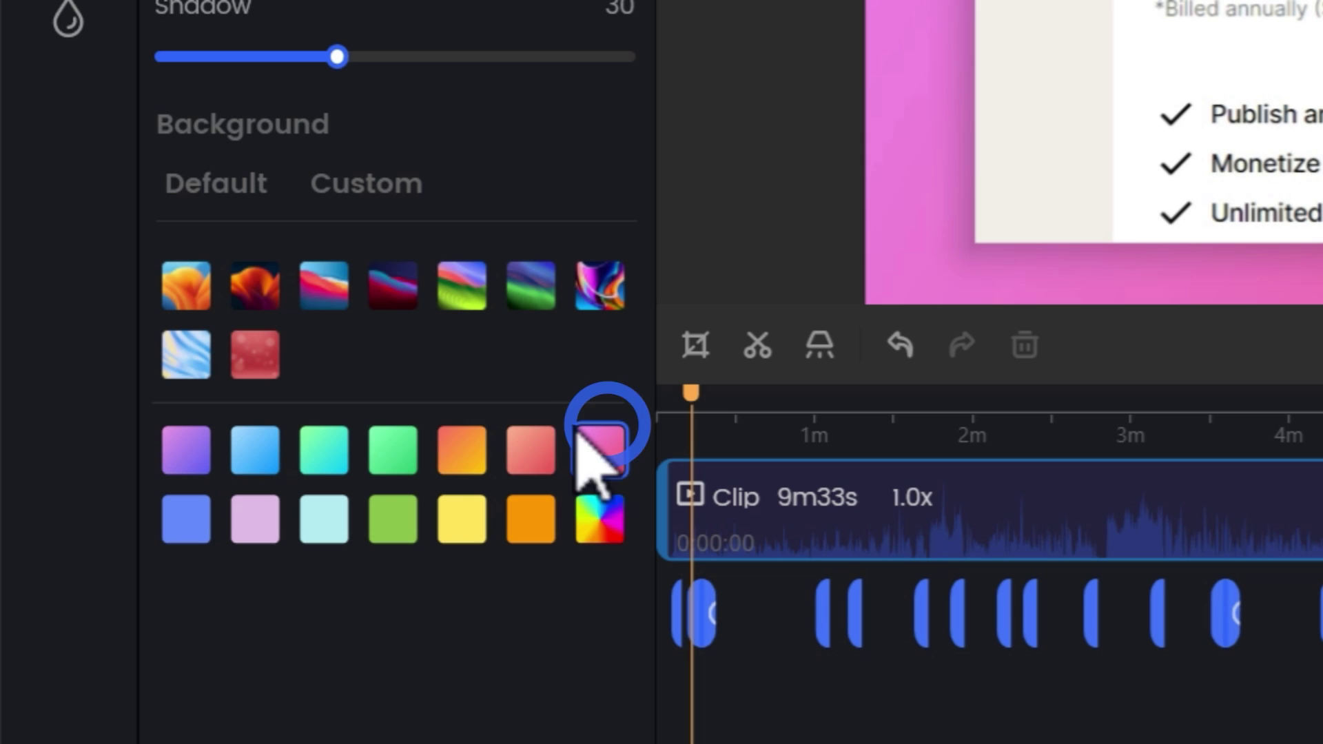
click(408, 192)
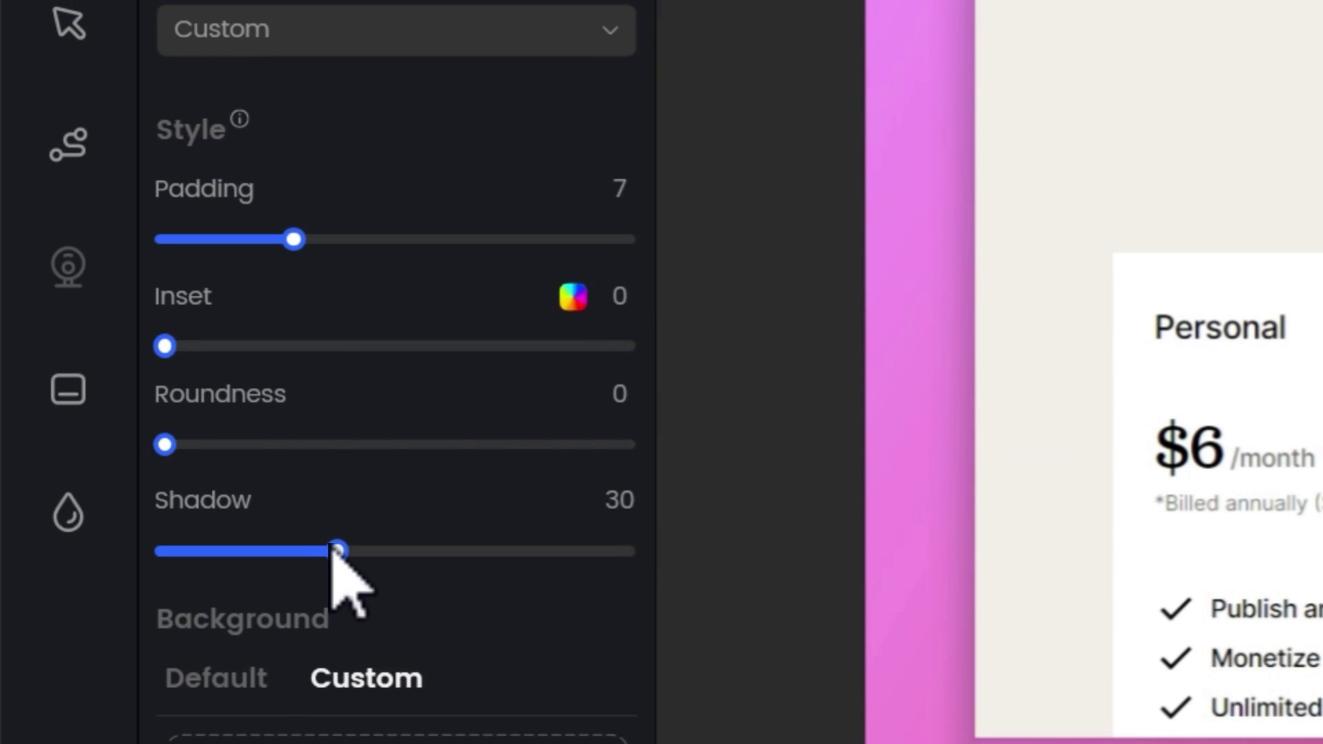
Set Shadow to 80, Roundness to 5 and Inset to 2
drag(337, 56, 608, 51)
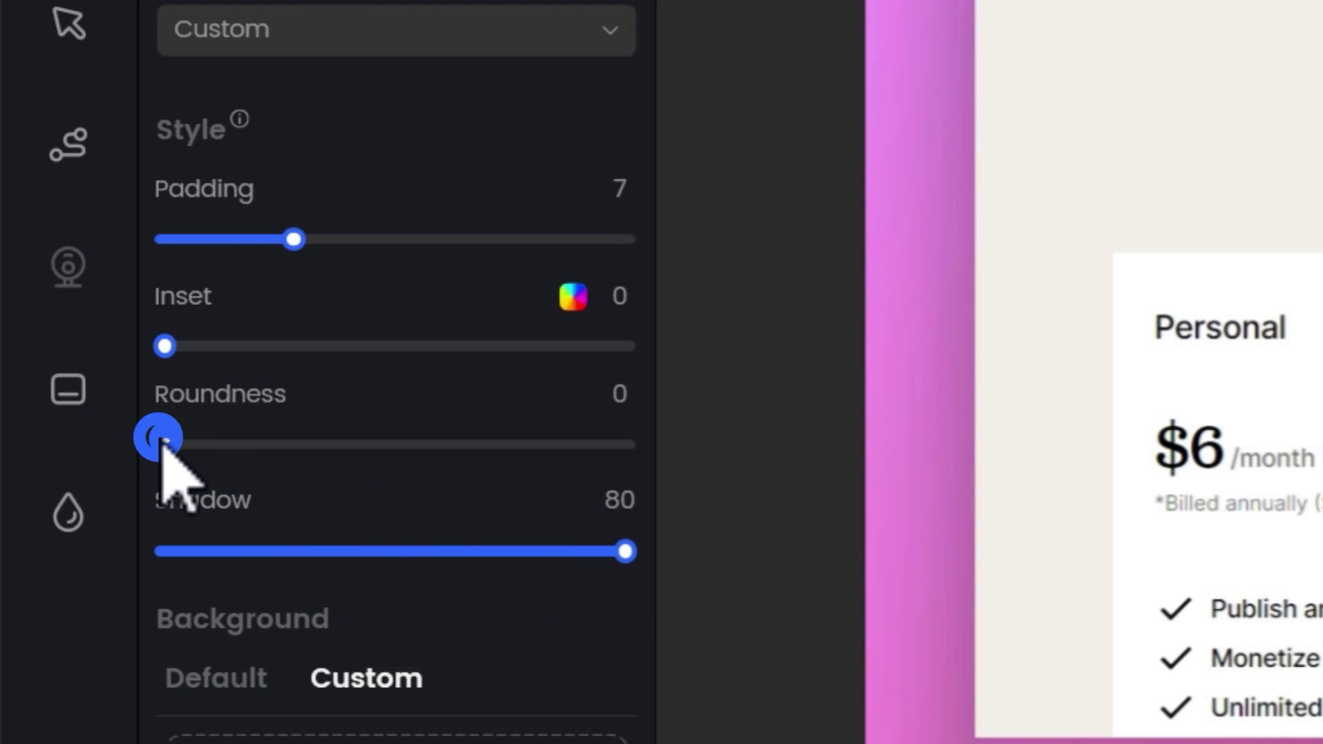
drag(162, 443, 279, 444)
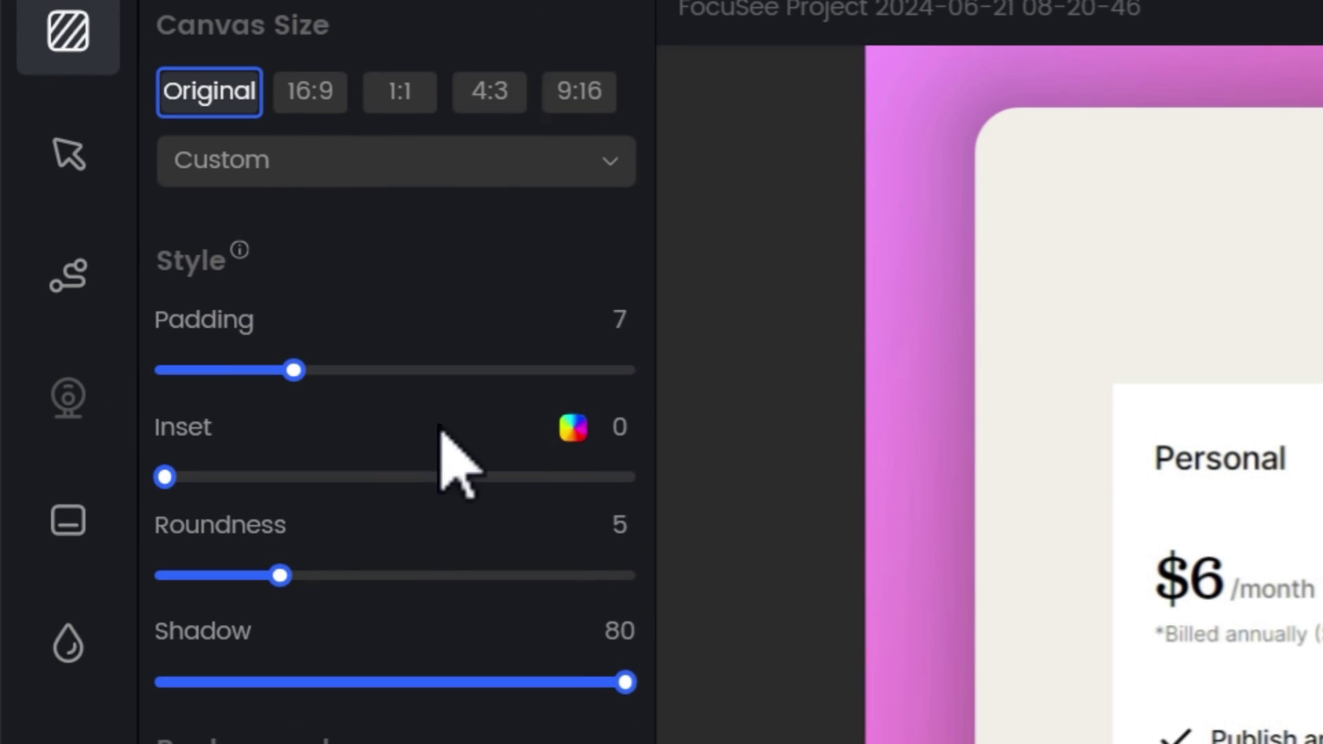
click(179, 481)
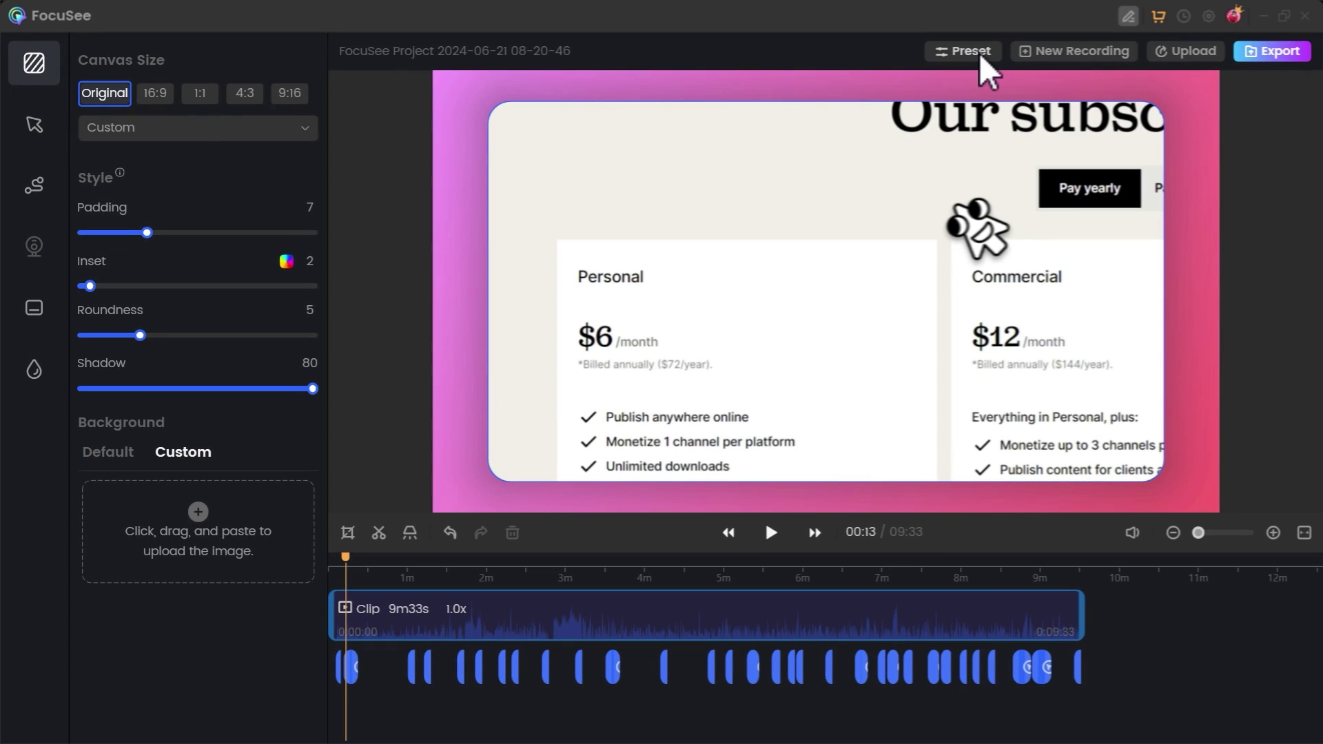
click(982, 58)
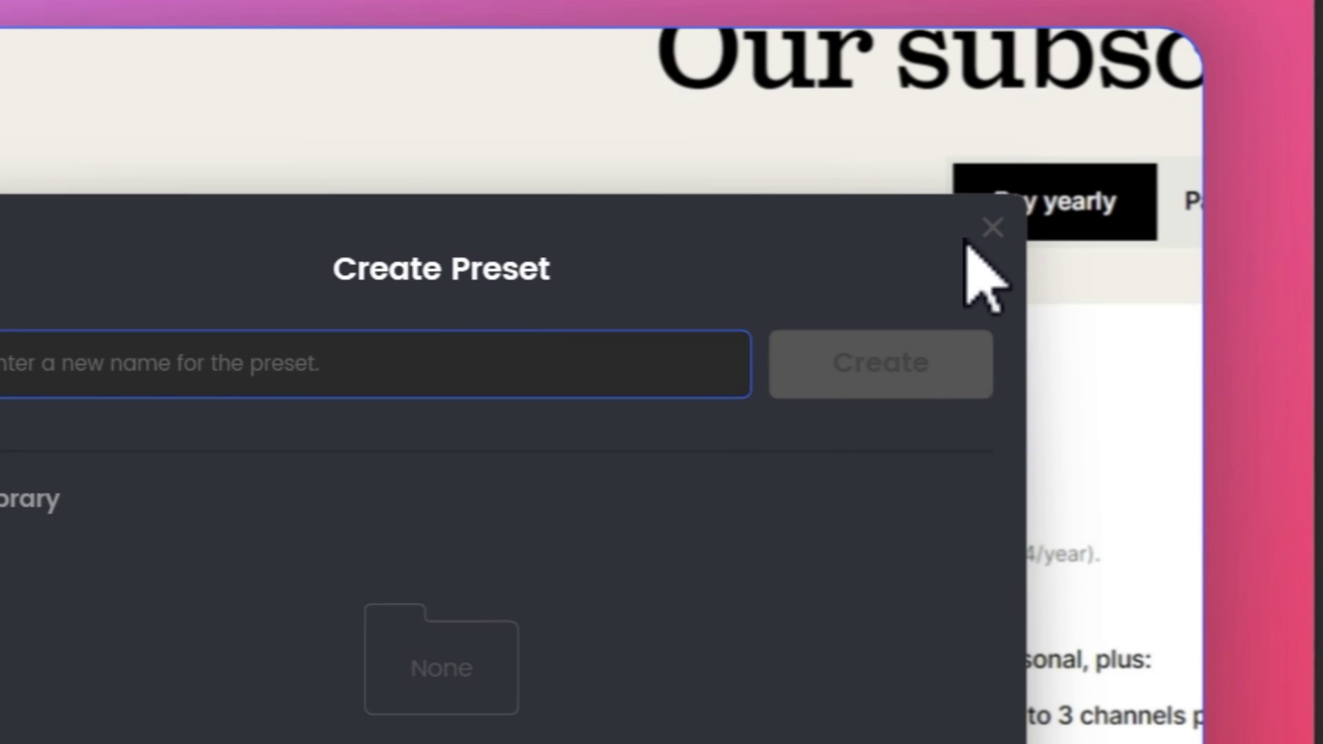
click(986, 228)
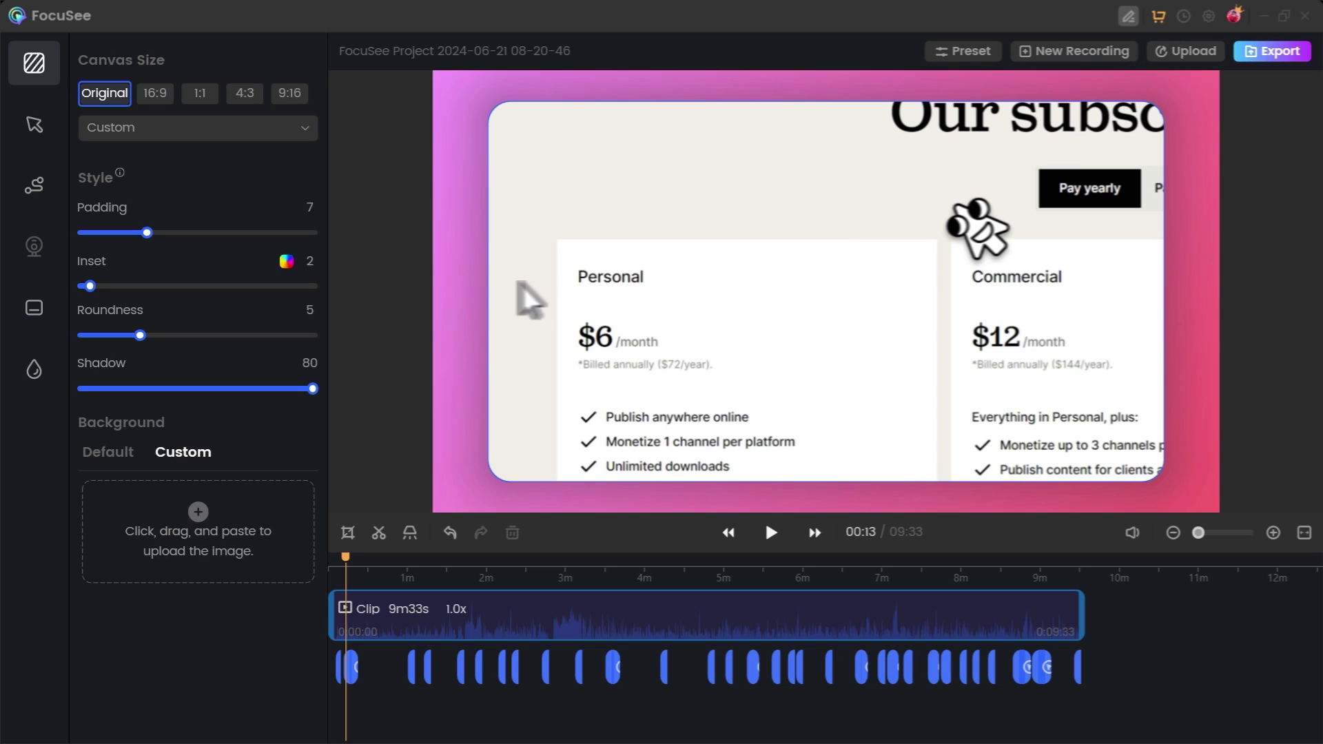
click(1184, 17)
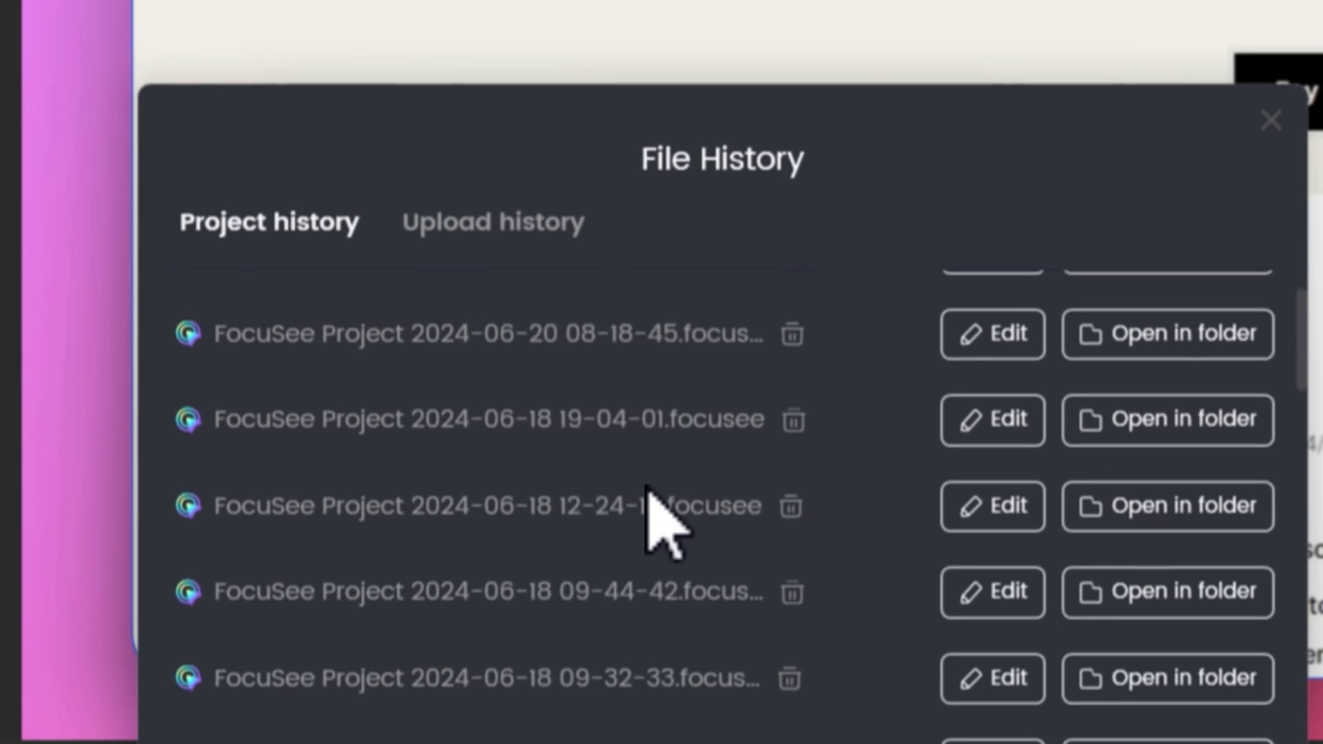
scroll(664, 531, down, 2)
scroll(737, 490, up, 3)
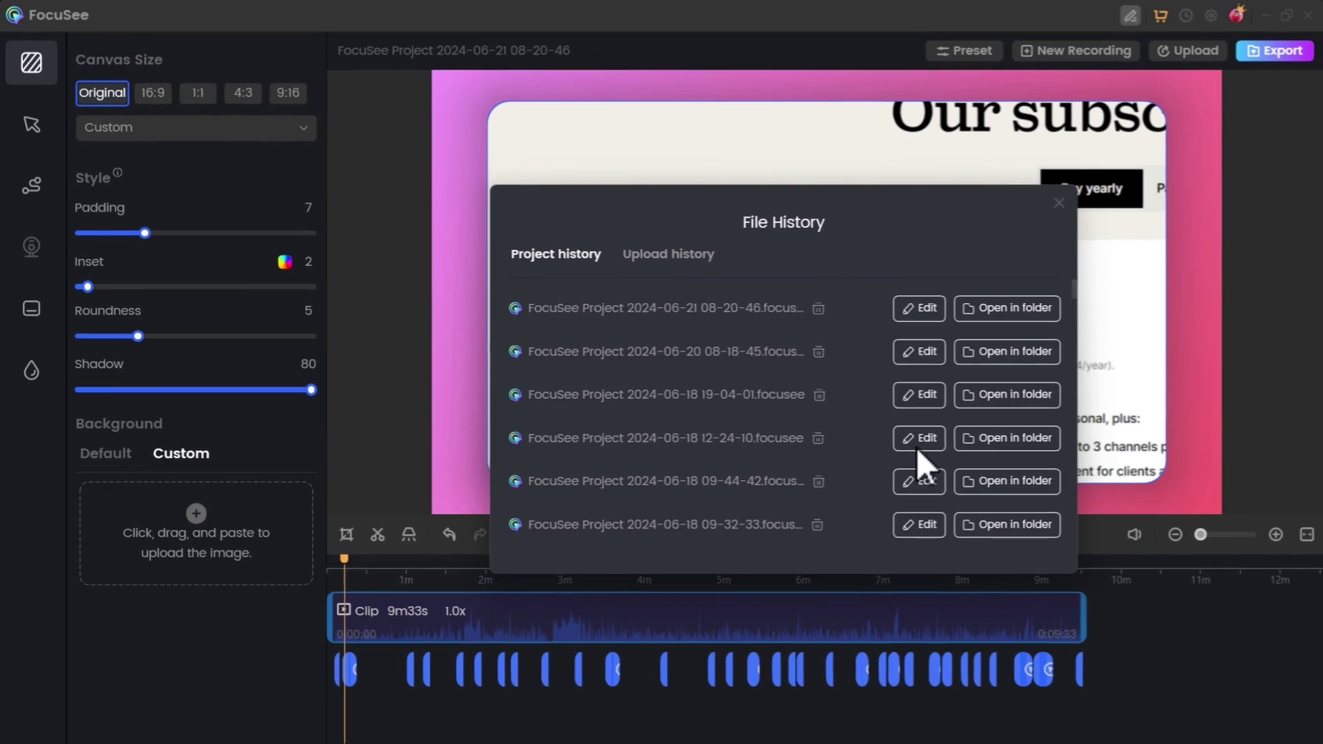
click(1285, 341)
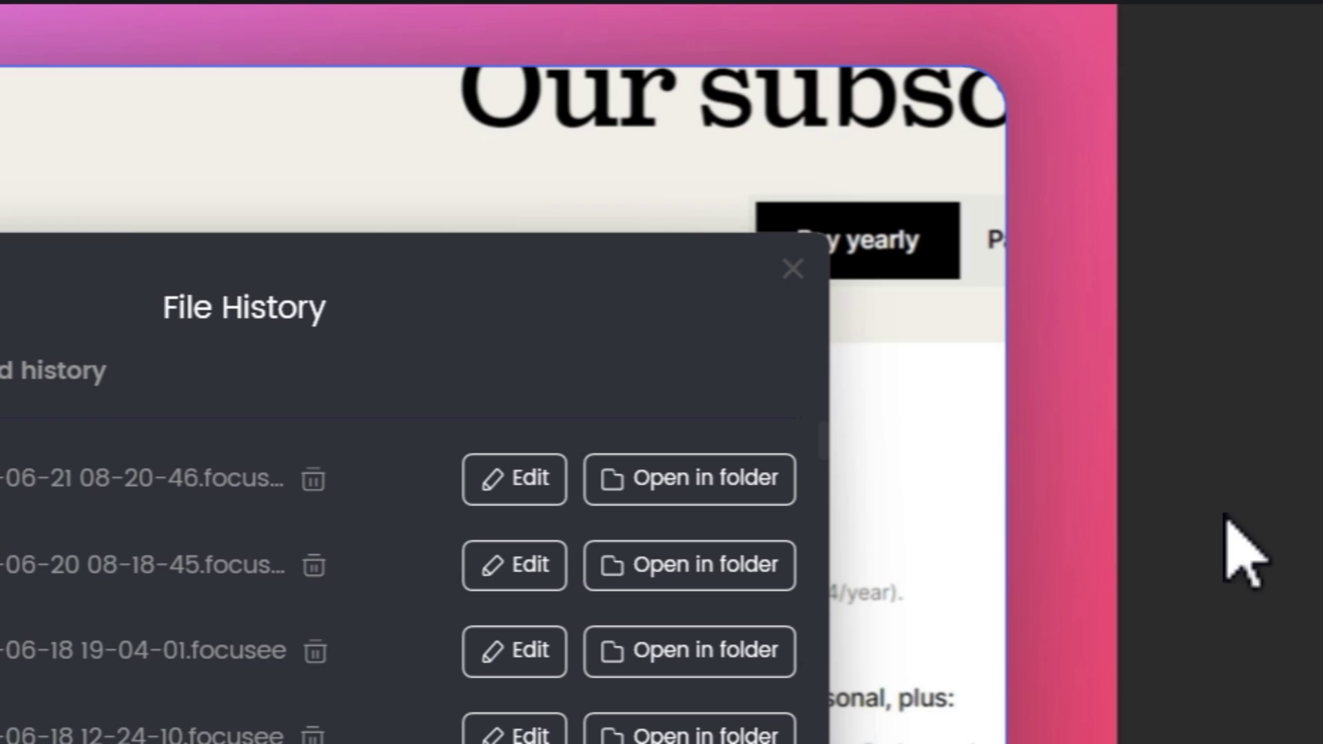
click(789, 267)
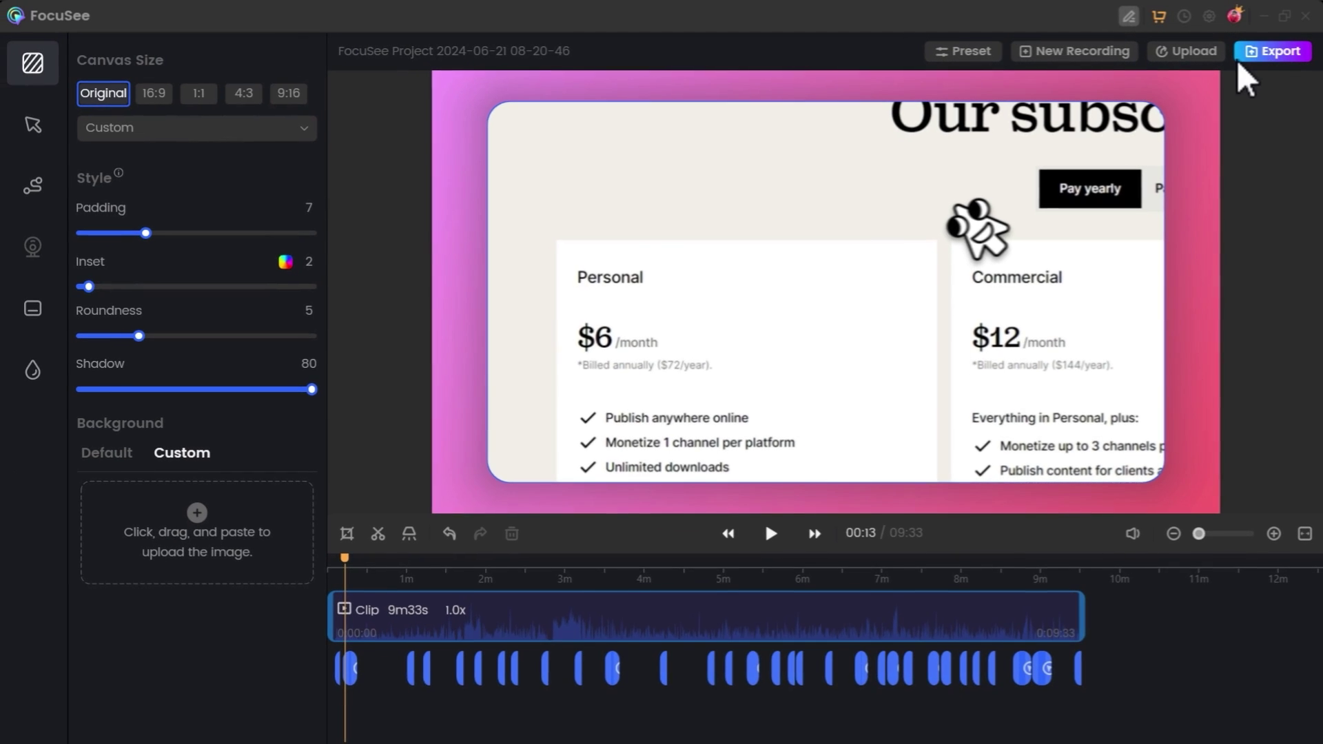
click(1205, 117)
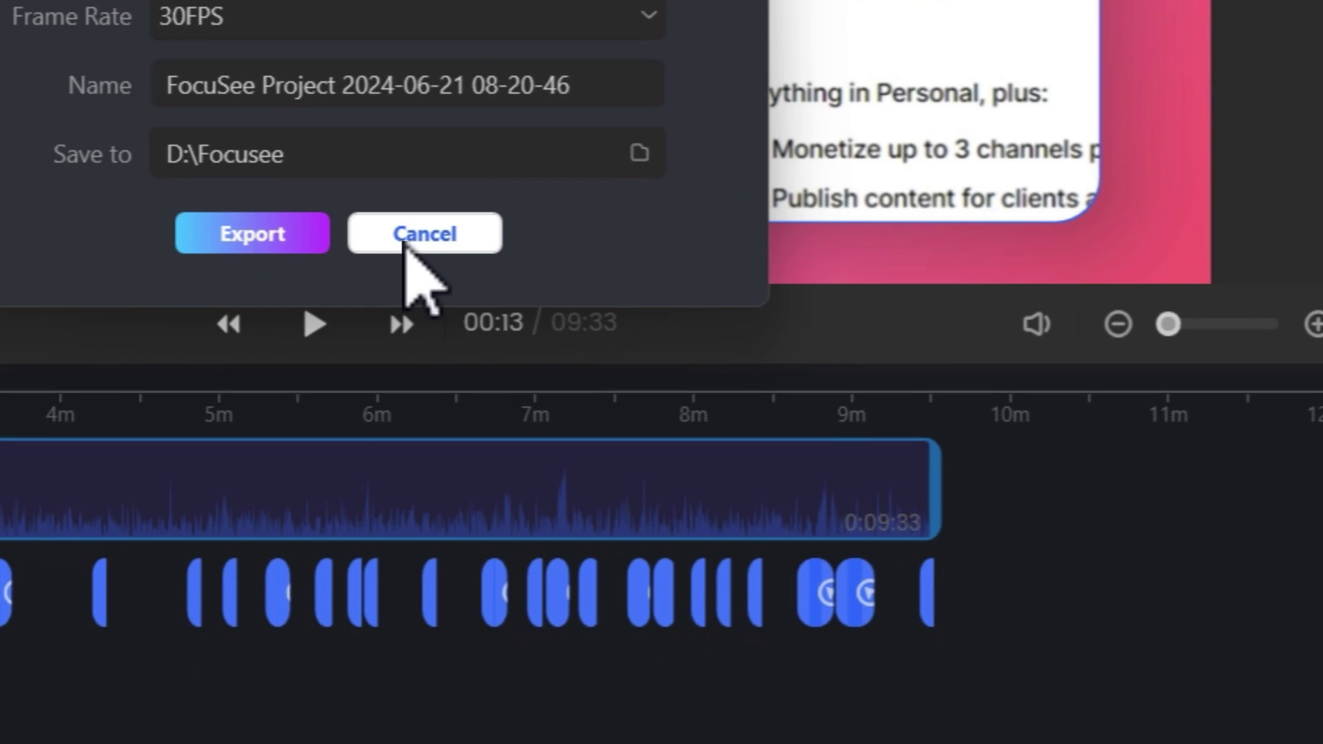
click(424, 238)
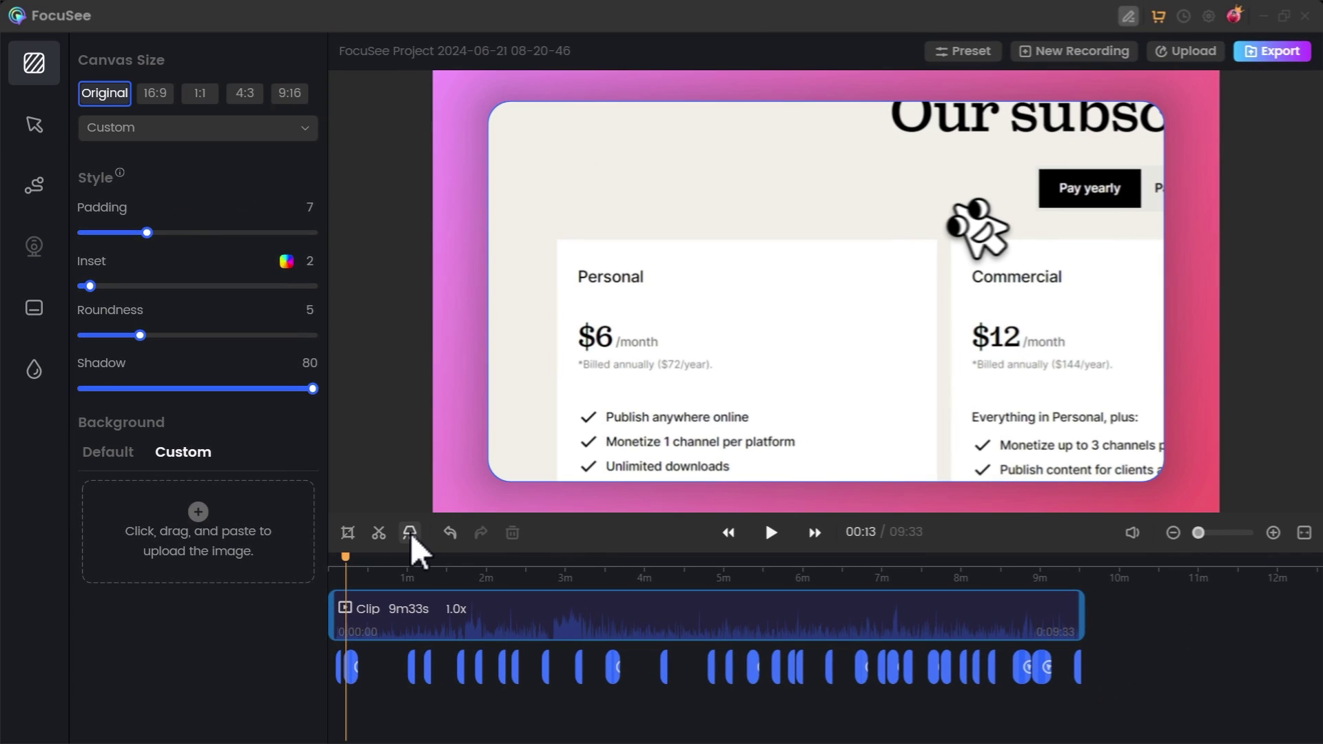
Add a spotlight box covering the whole Personal pricing card, then open the Windows Start menu
click(410, 532)
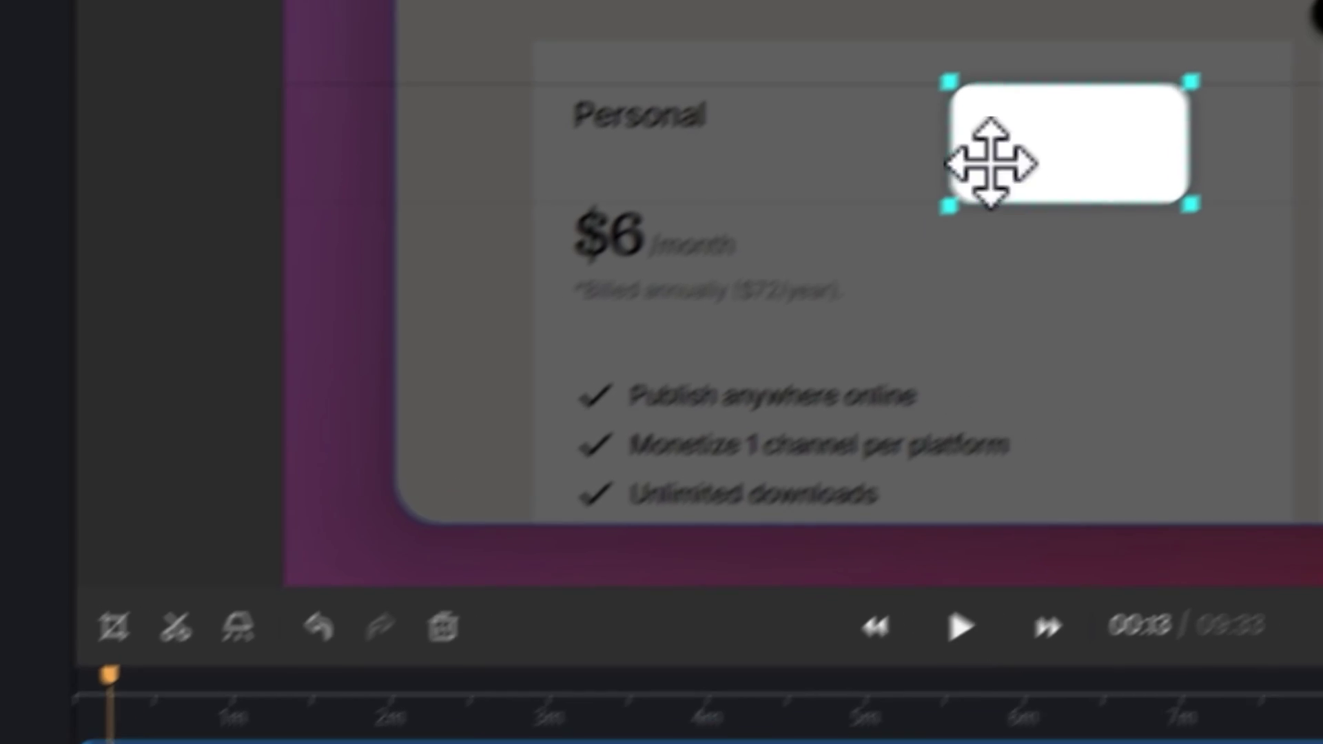
drag(990, 163, 620, 109)
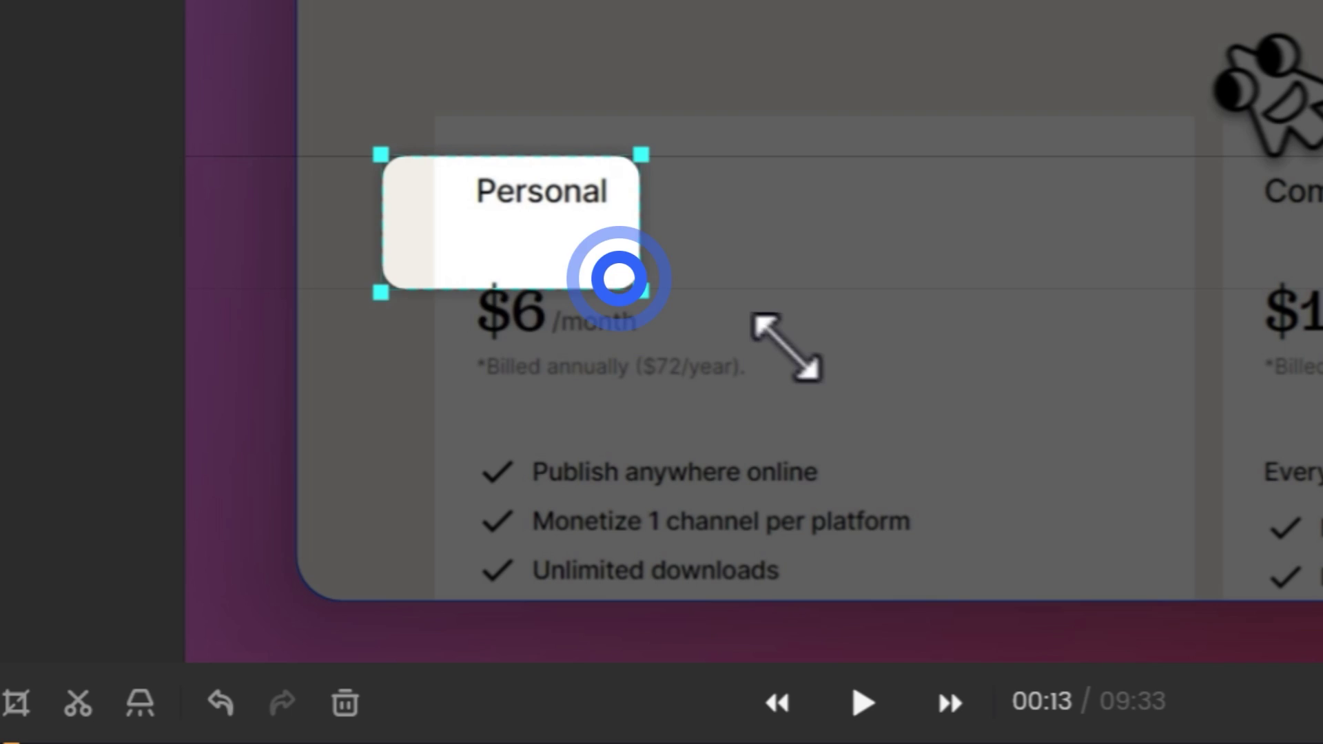
drag(787, 348, 1043, 577)
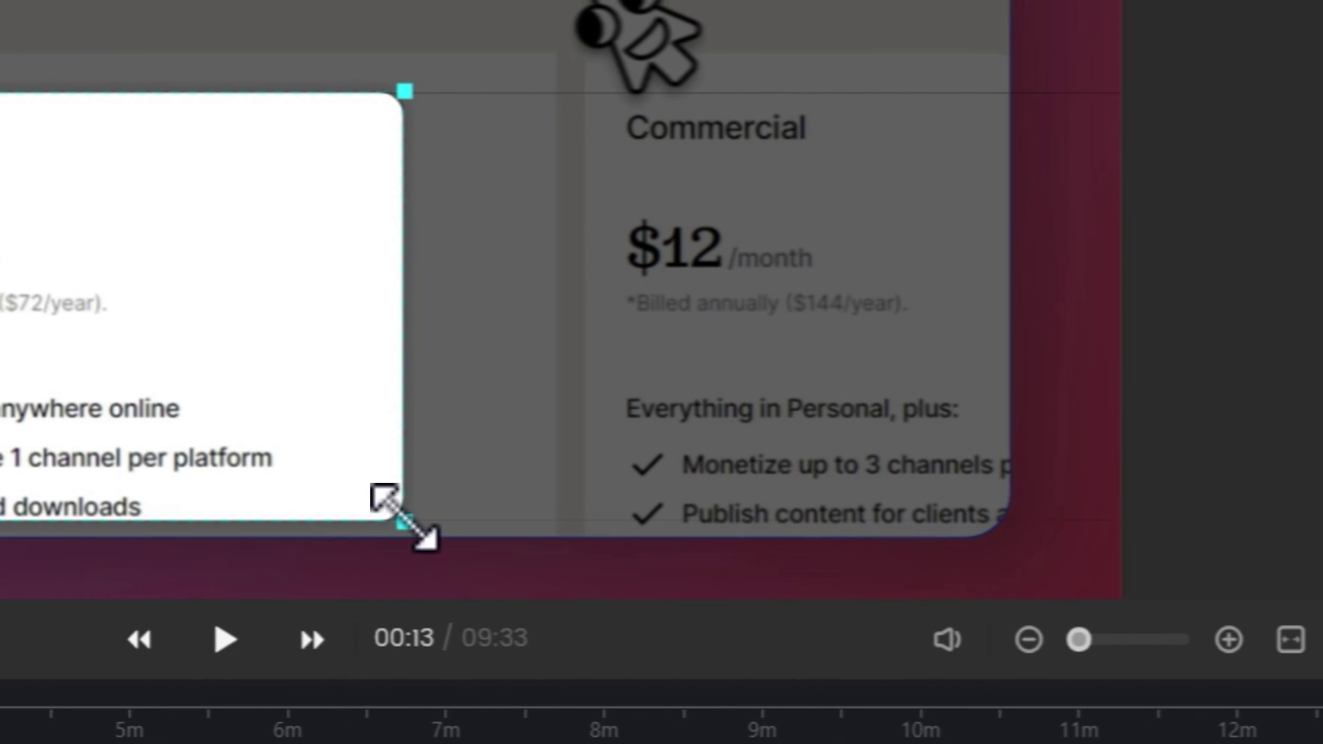
drag(404, 518, 407, 529)
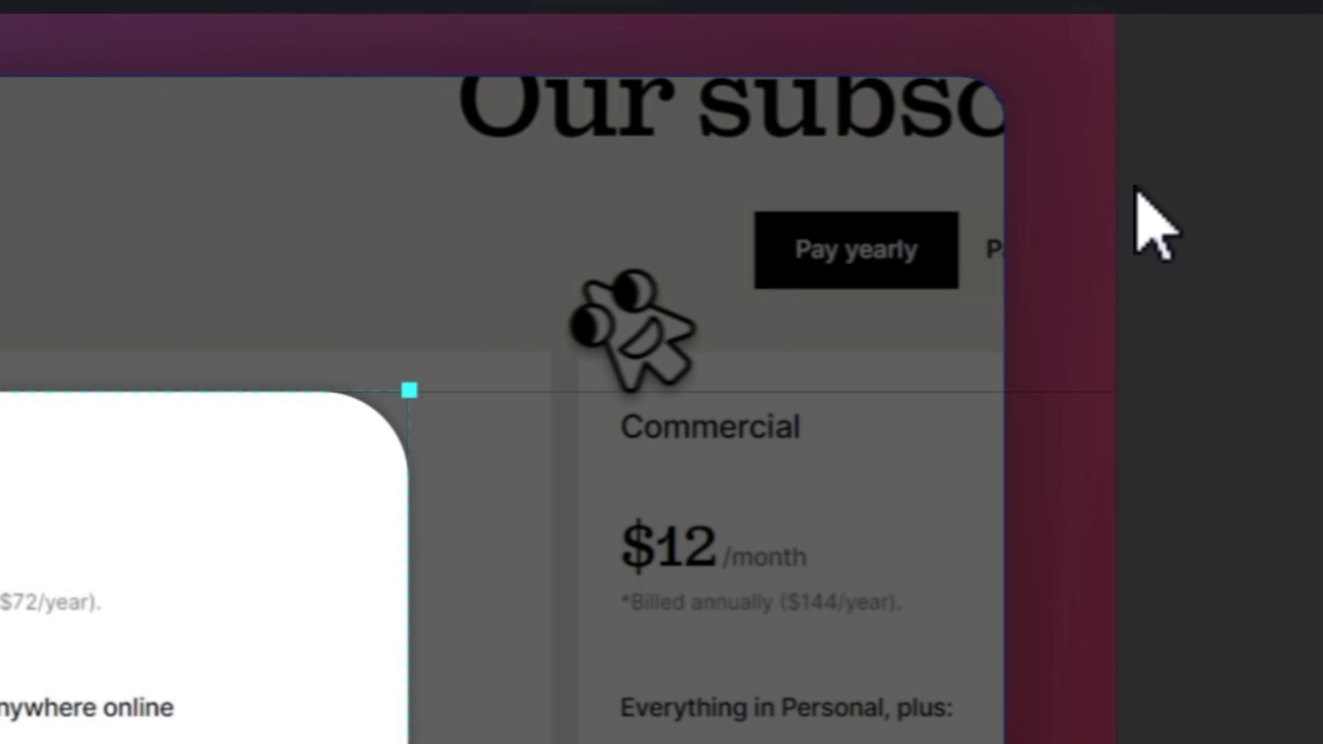
key(super)
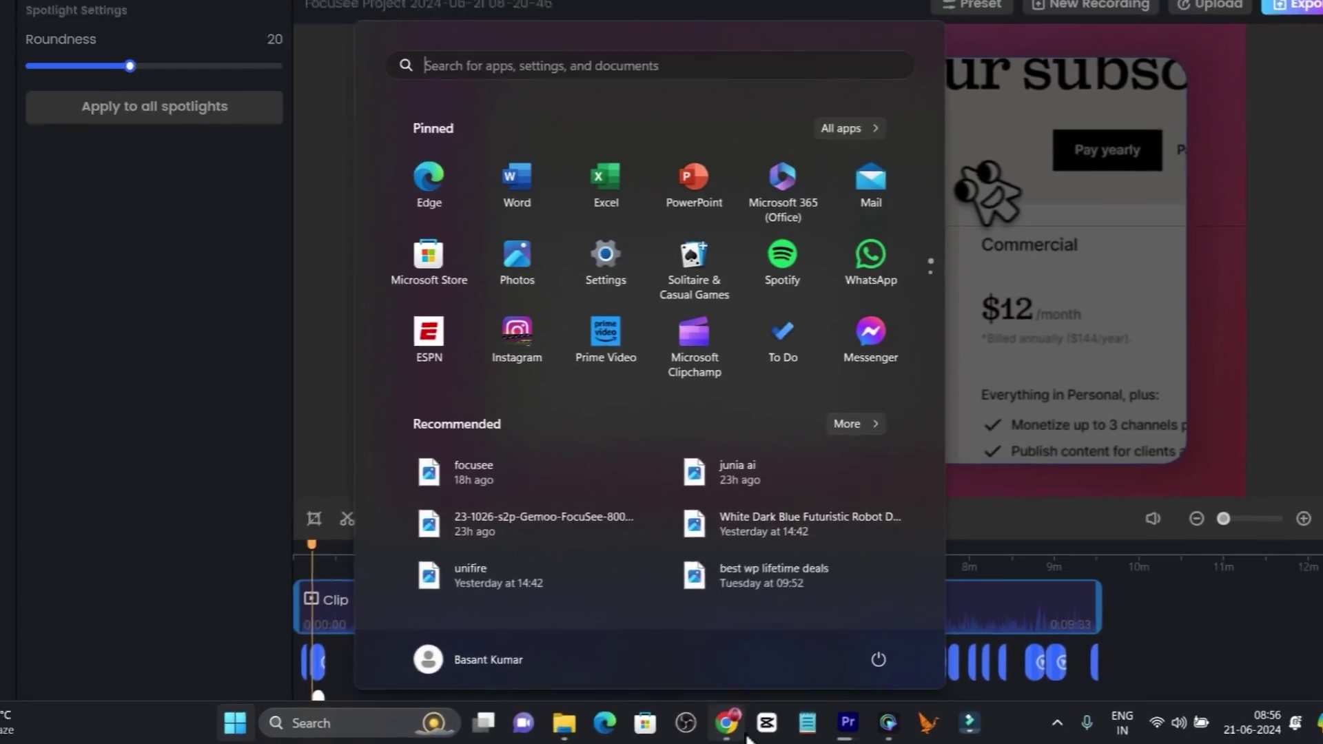
Bring Chrome forward and go to the FocuSee feedback site's roadmap
mouse_move(575, 737)
click(742, 736)
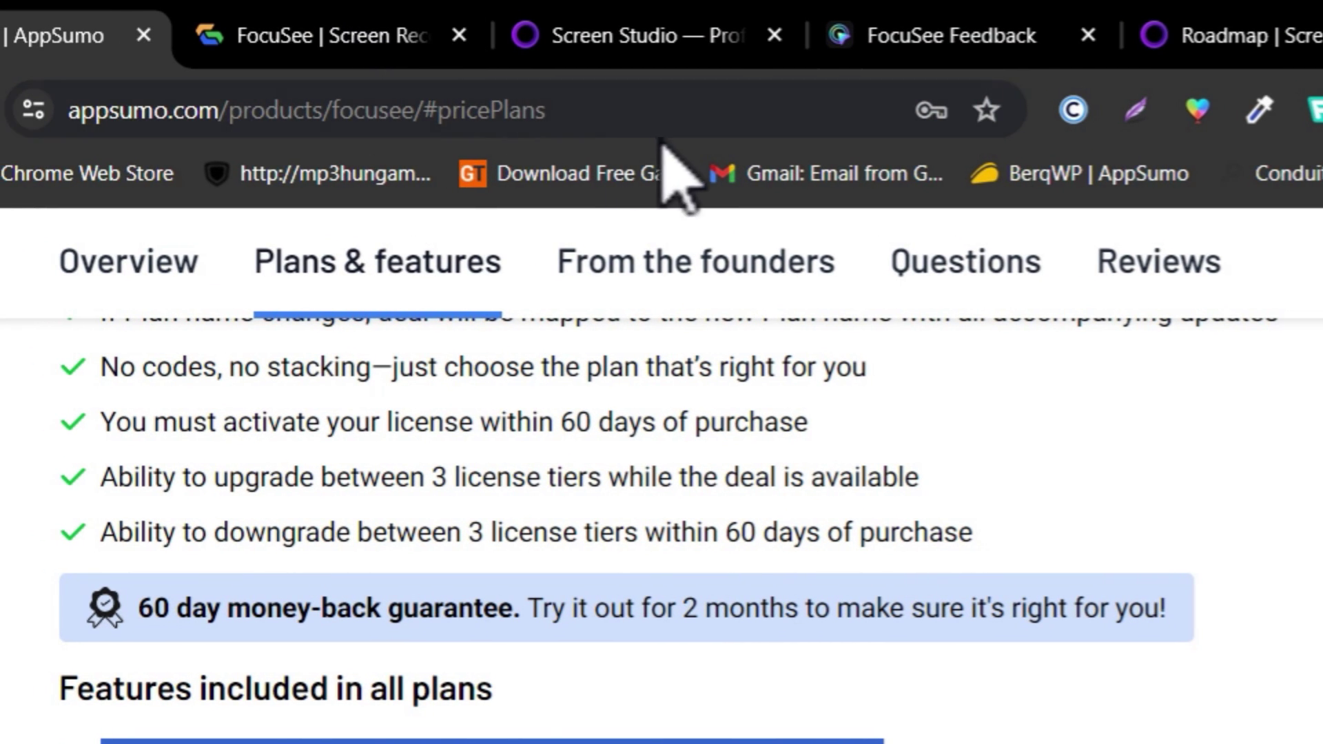
click(260, 9)
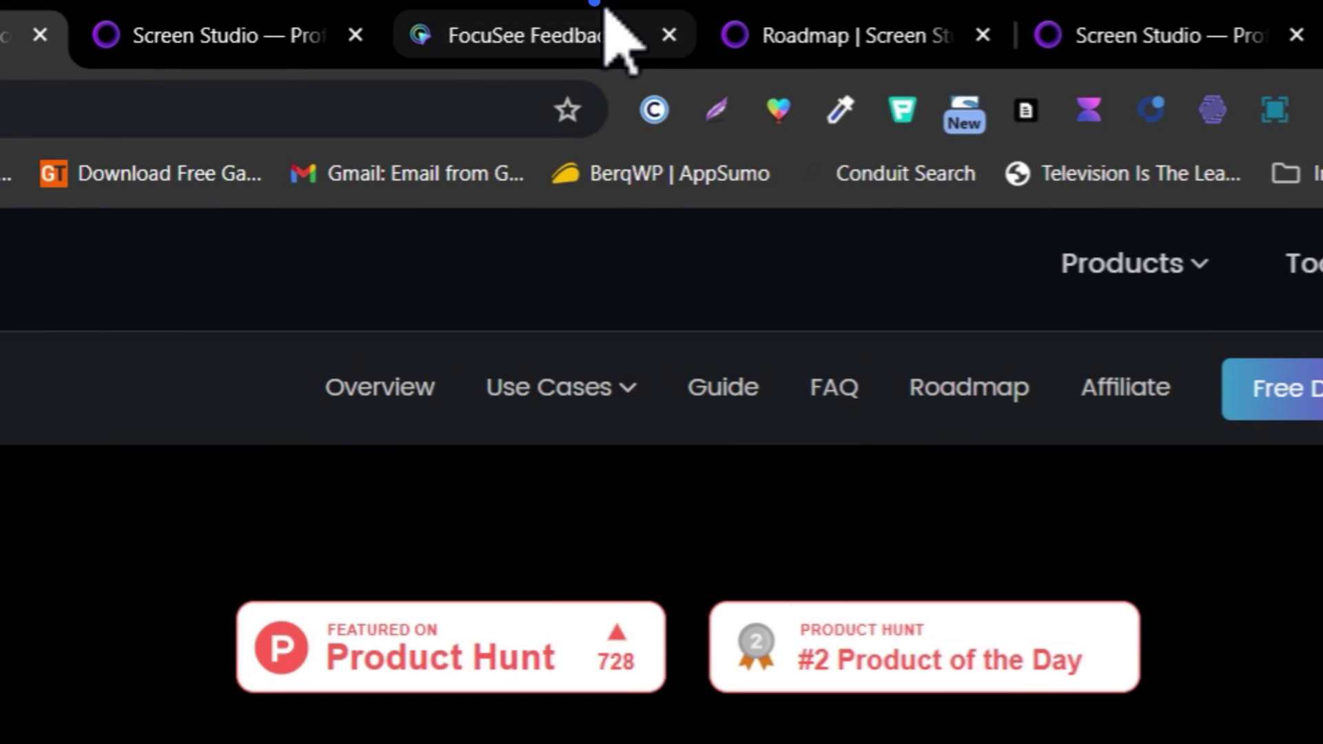
click(827, 9)
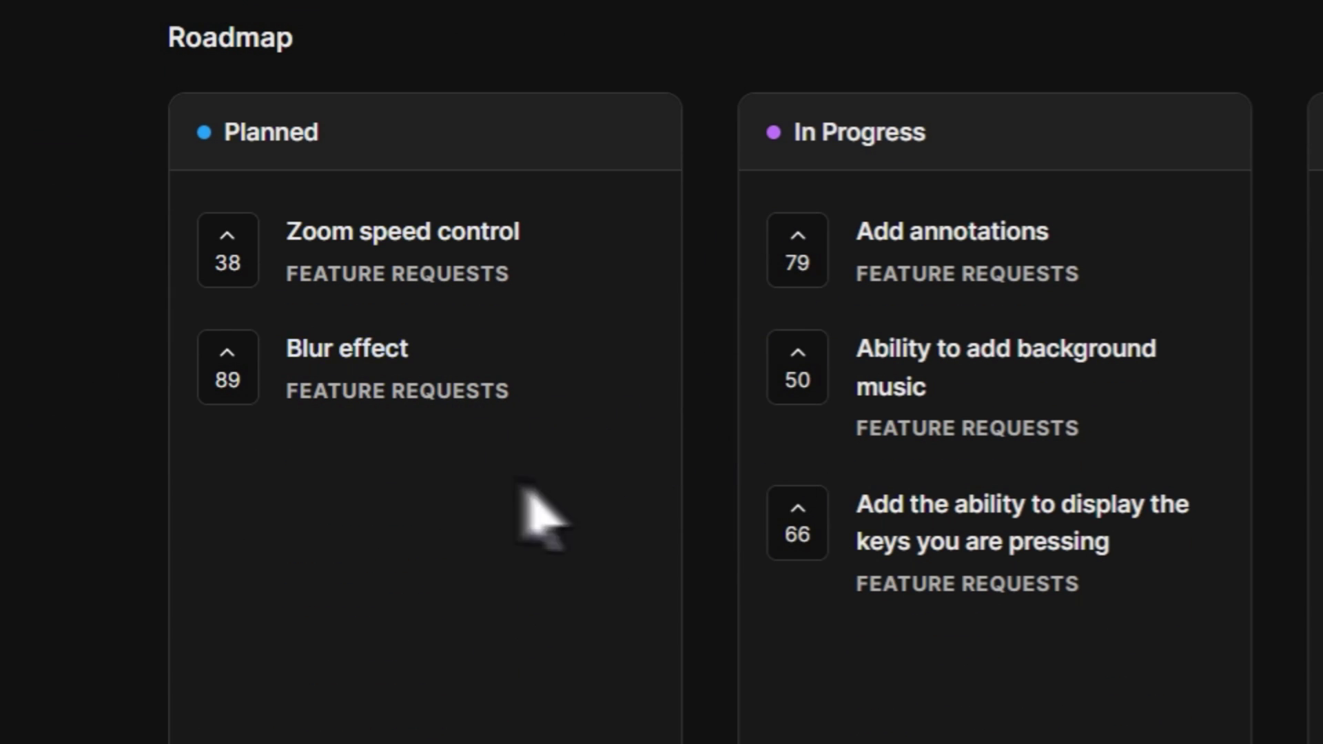
scroll(974, 443, down, 2)
scroll(981, 542, up, 2)
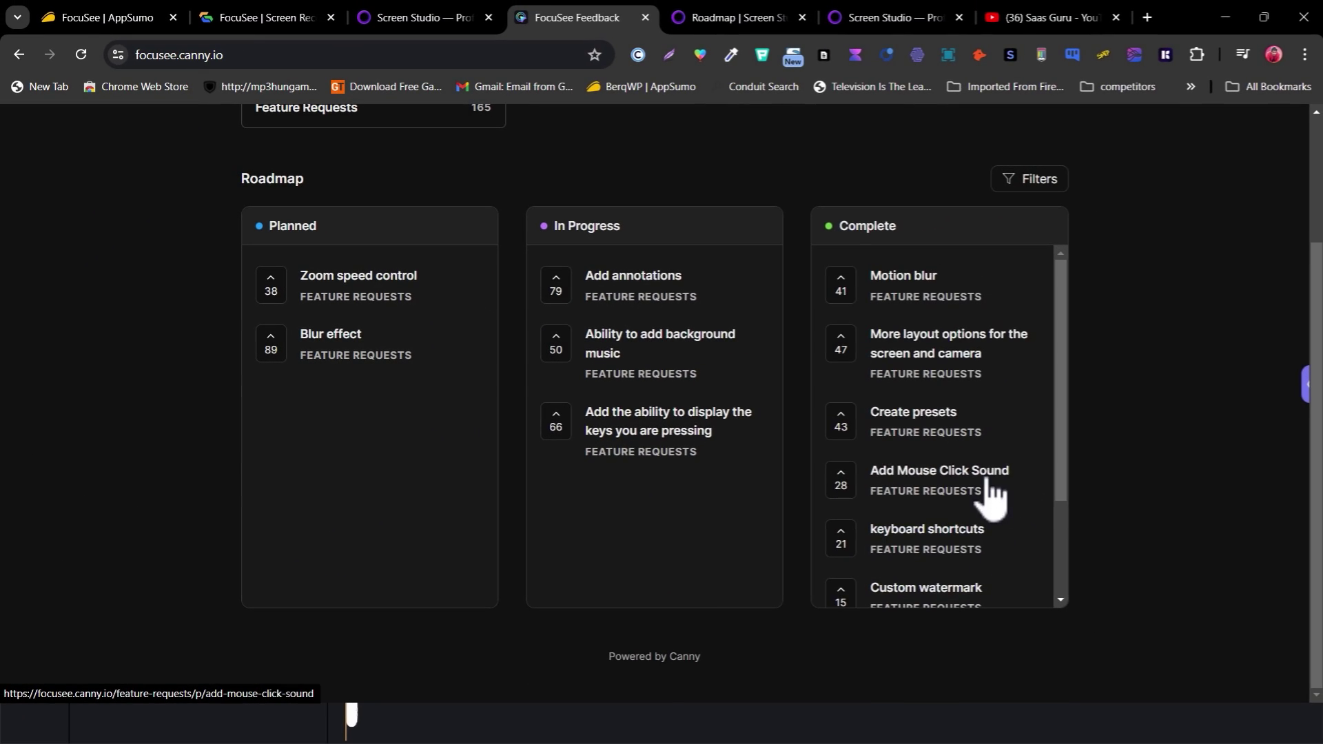
scroll(990, 498, up, 3)
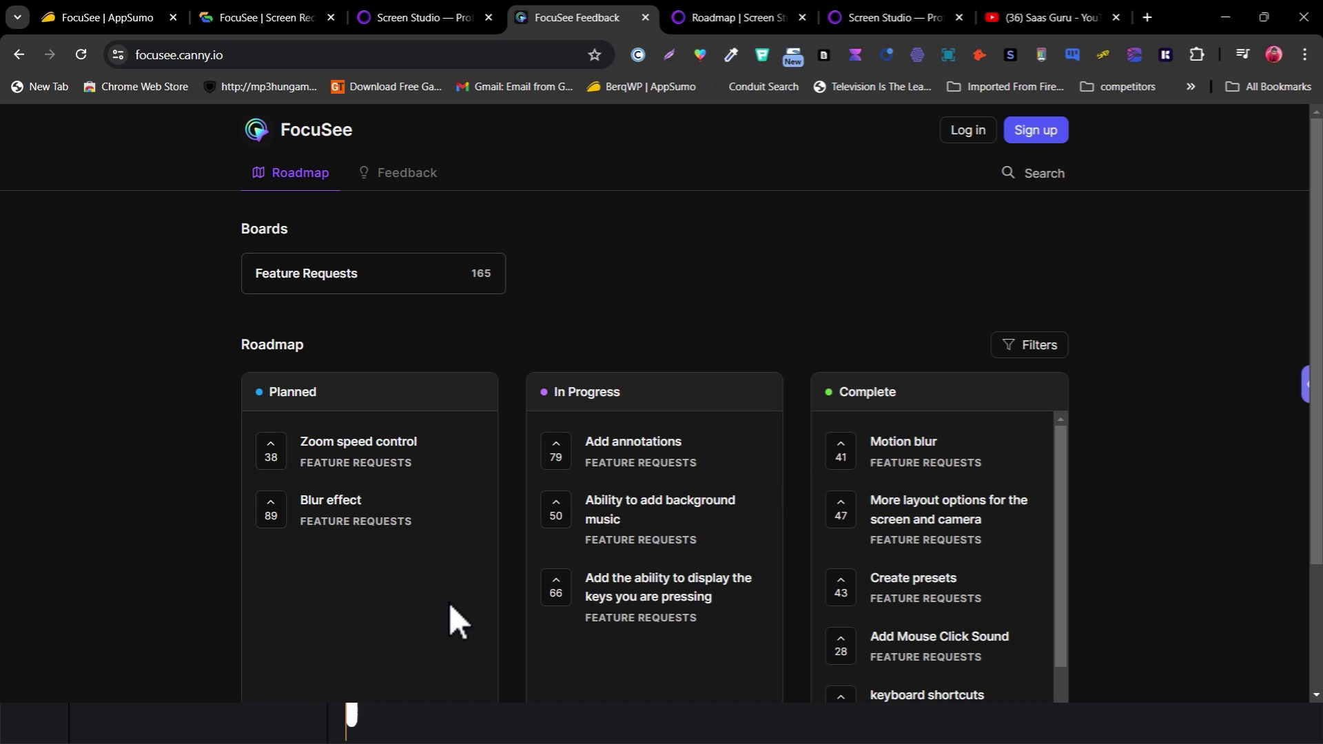
Browse the Feature Requests board's trending posts, led by Blur effect with 89 votes
click(407, 183)
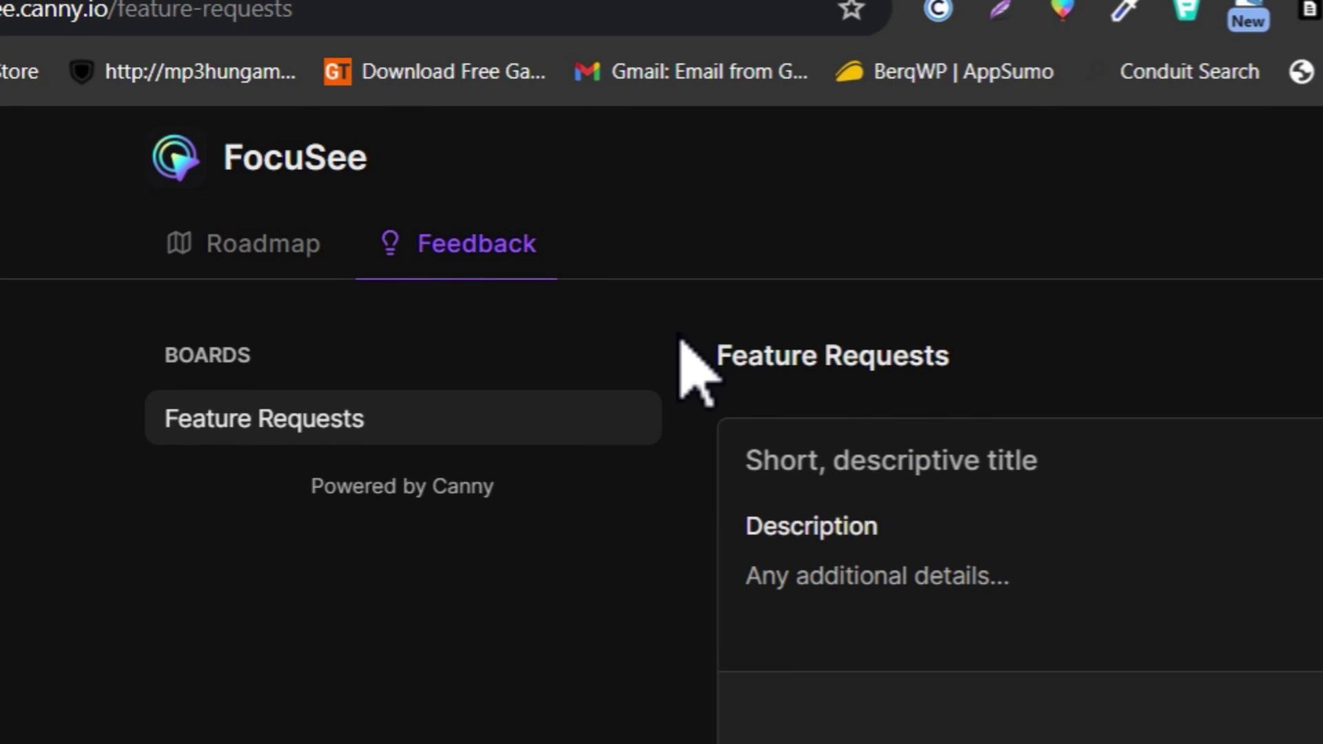
scroll(692, 372, down, 3)
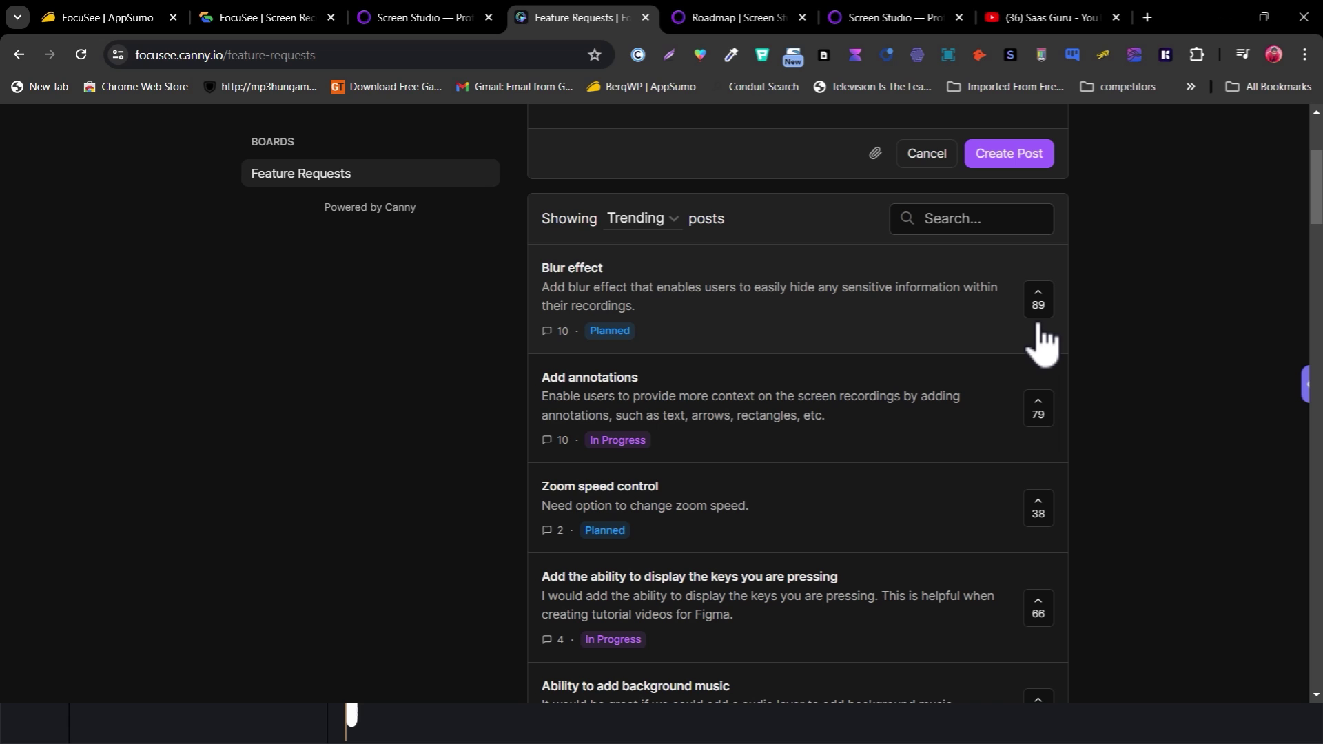
scroll(868, 399, down, 10)
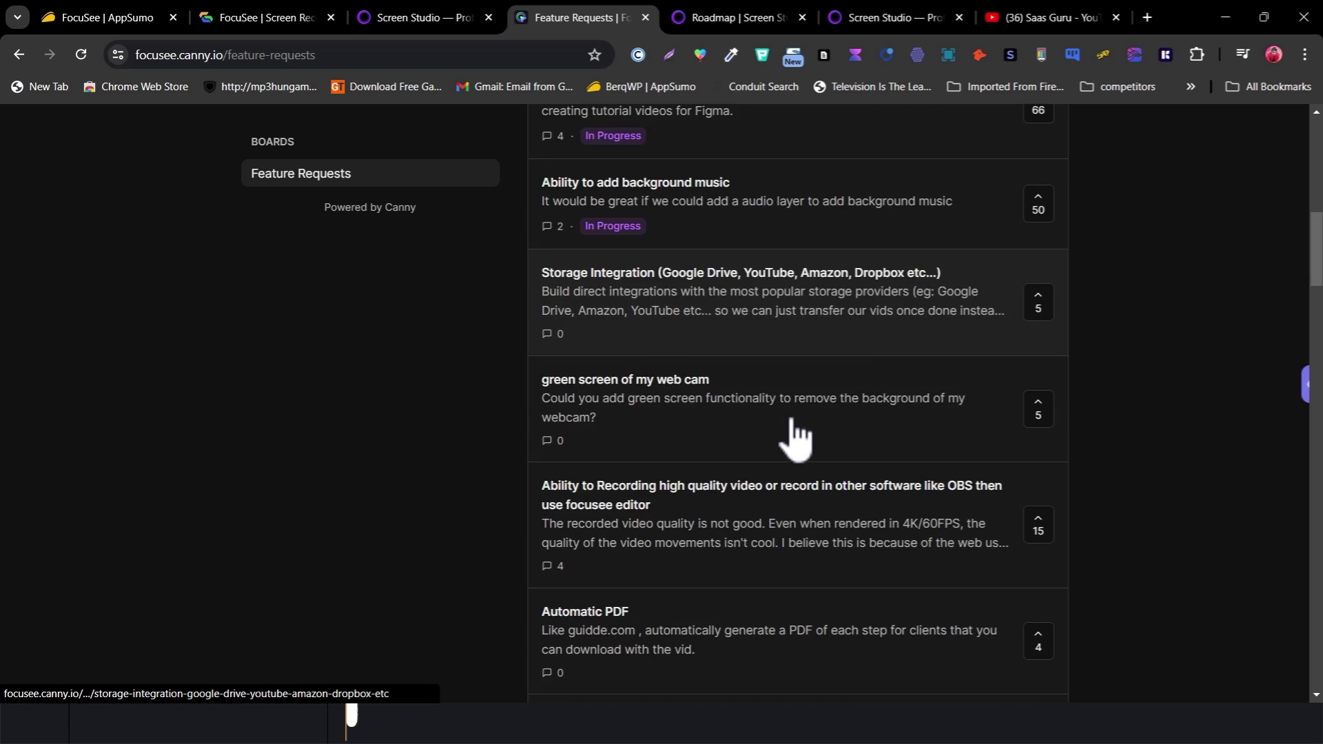
scroll(857, 466, up, 5)
scroll(900, 472, up, 4)
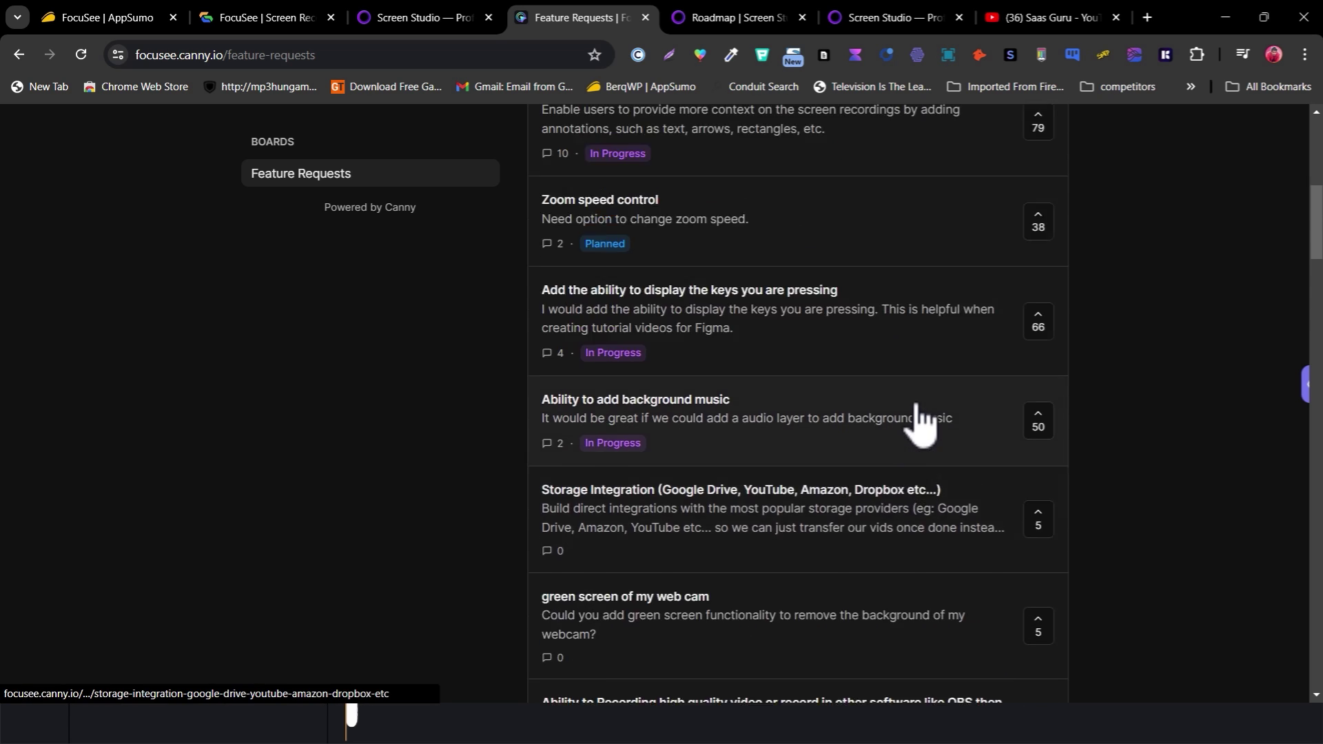
scroll(764, 458, up, 6)
scroll(761, 436, down, 5)
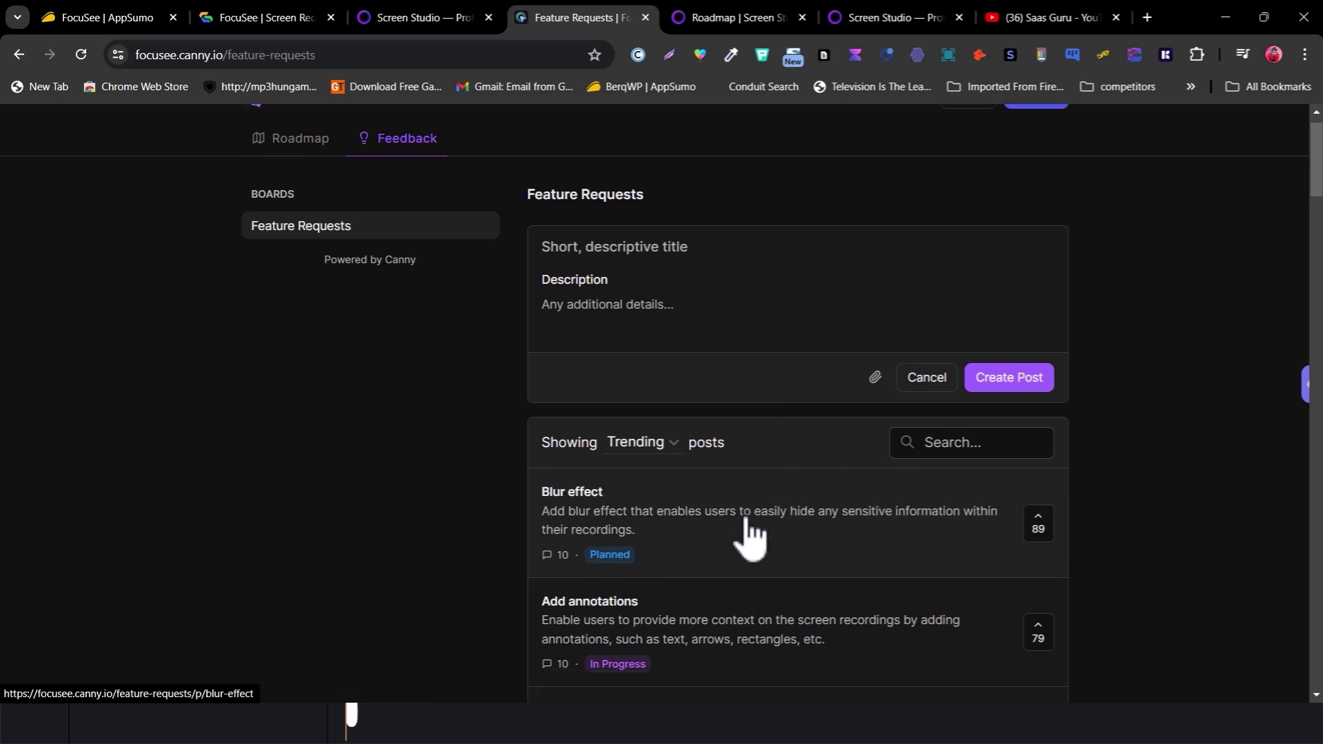
scroll(754, 501, up, 3)
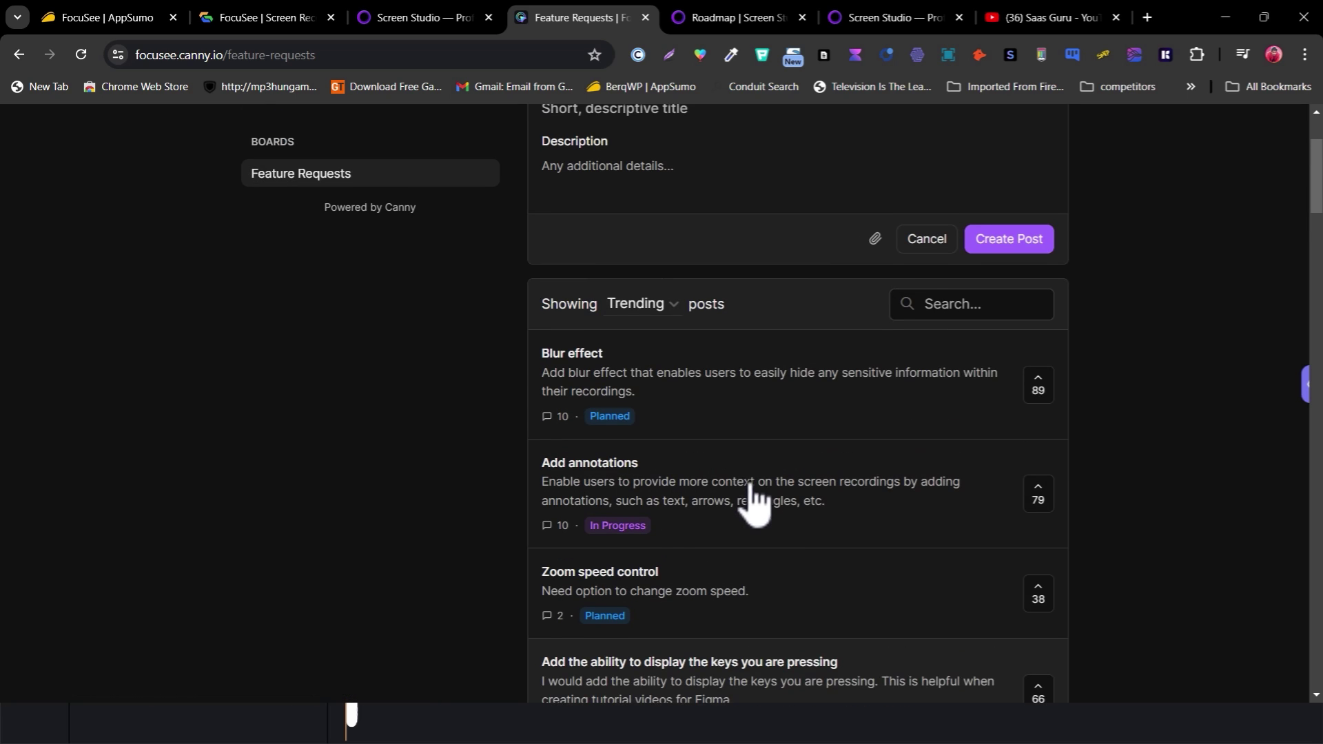
scroll(660, 297, up, 3)
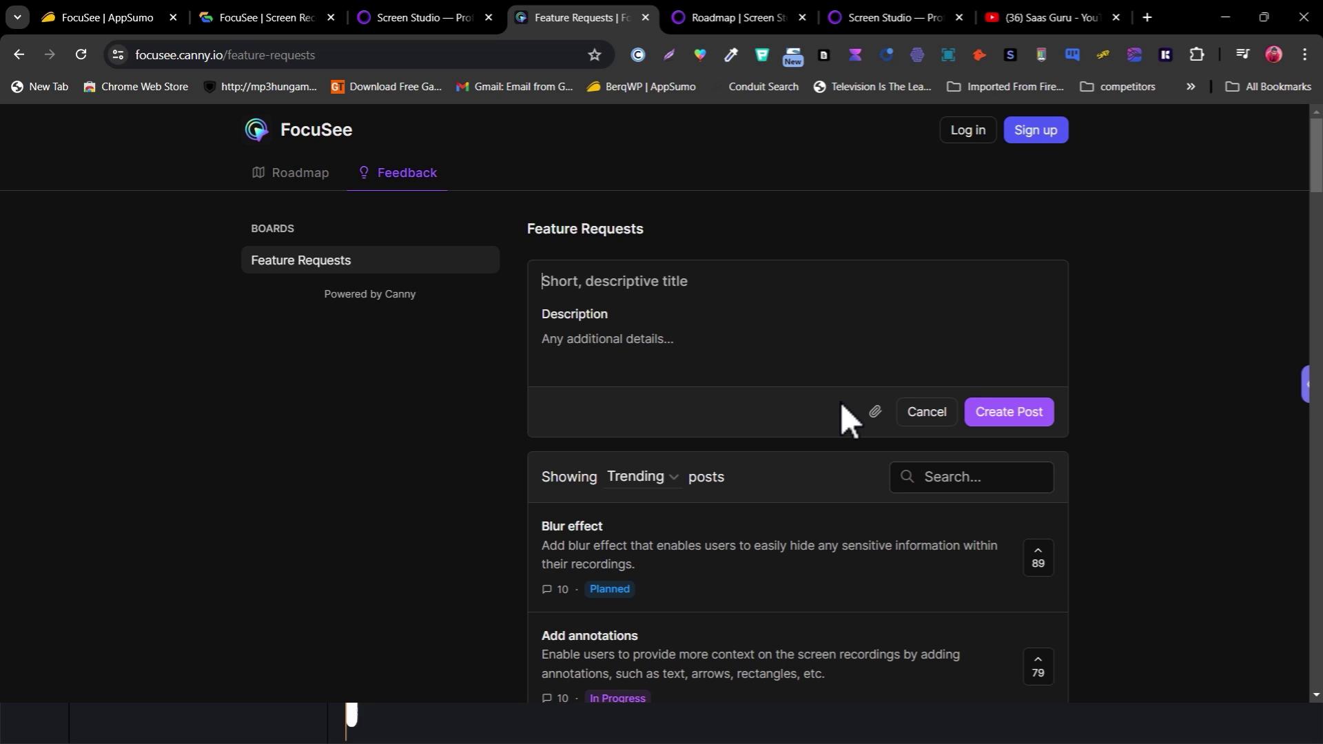
scroll(950, 434, down, 3)
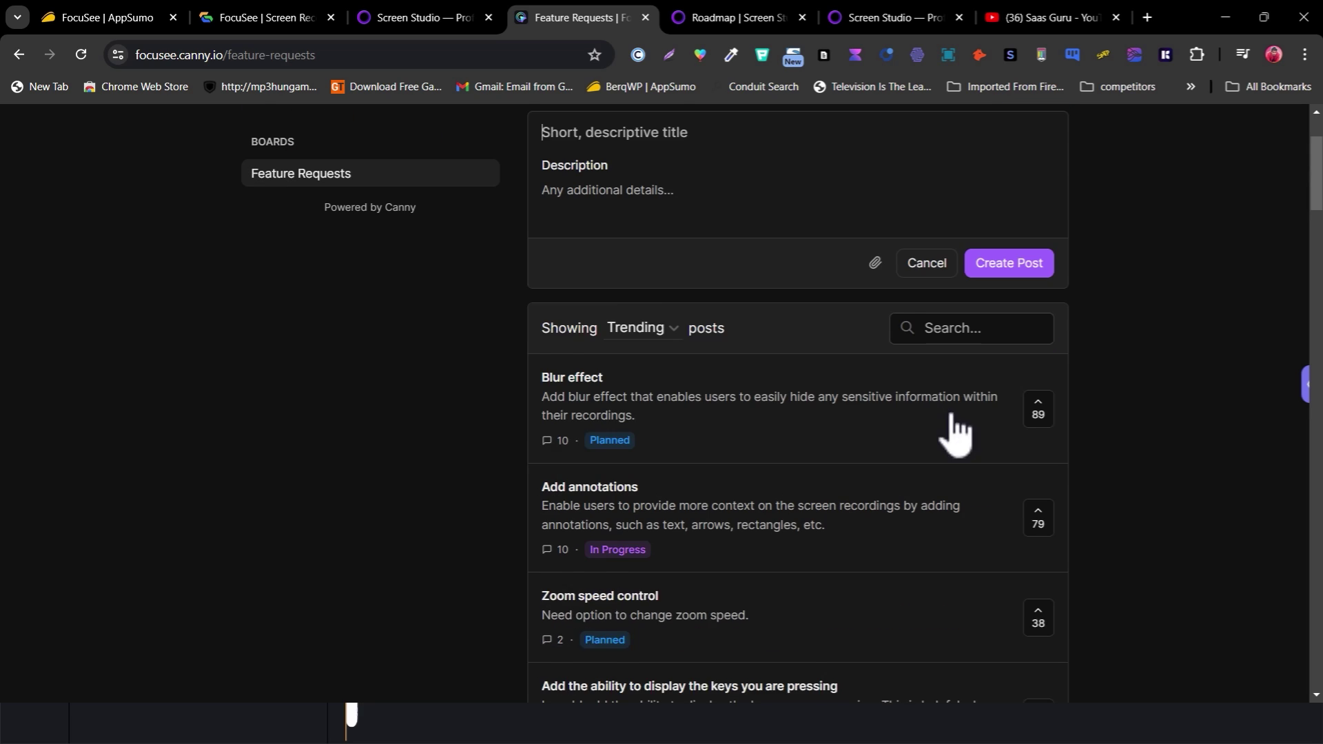
scroll(764, 398, up, 3)
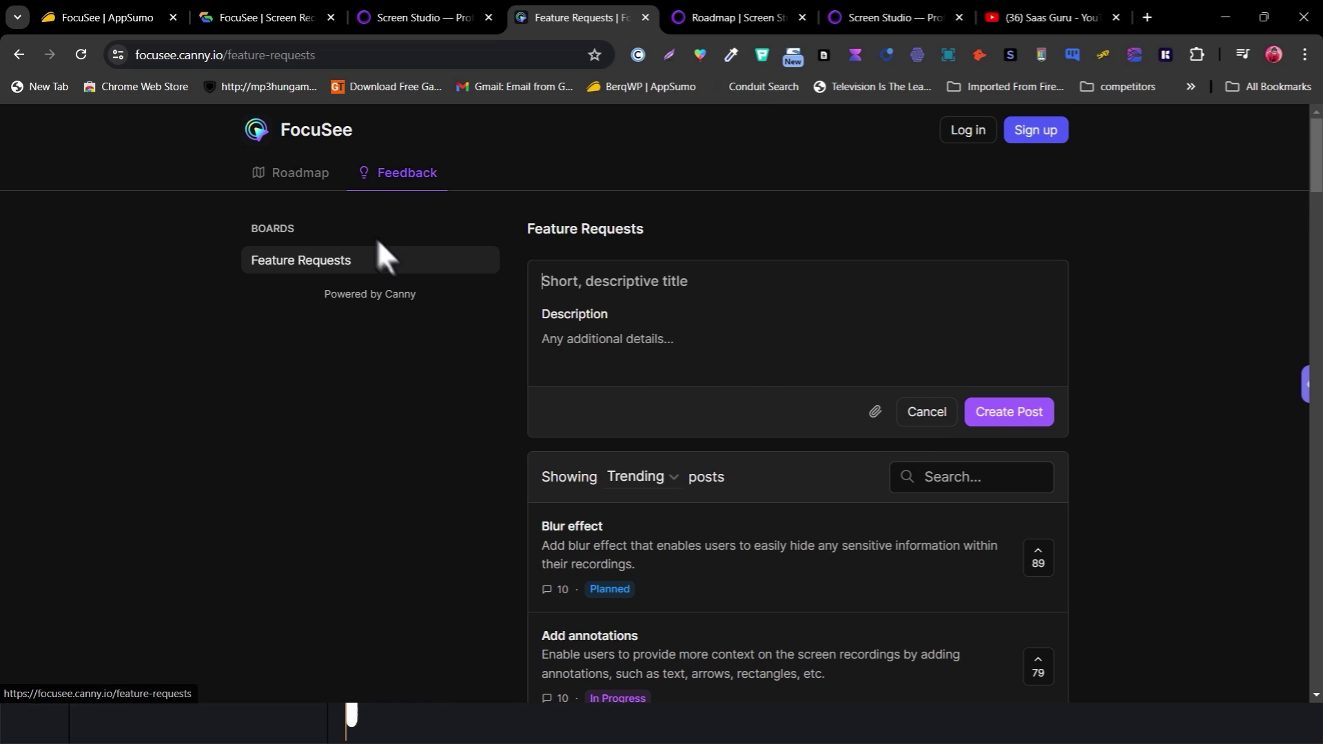
Return to FocuSee's Canny Roadmap with its Planned, In Progress and Complete columns
click(297, 178)
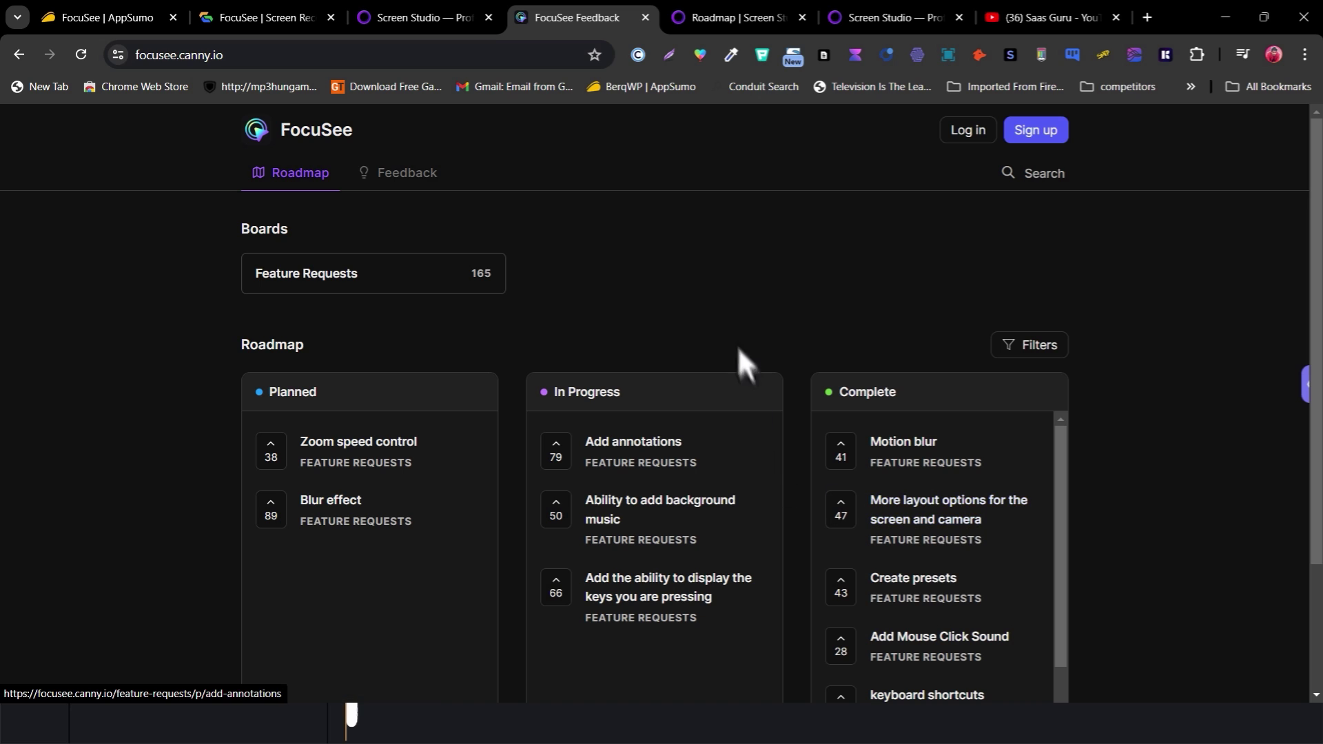
click(866, 235)
click(865, 235)
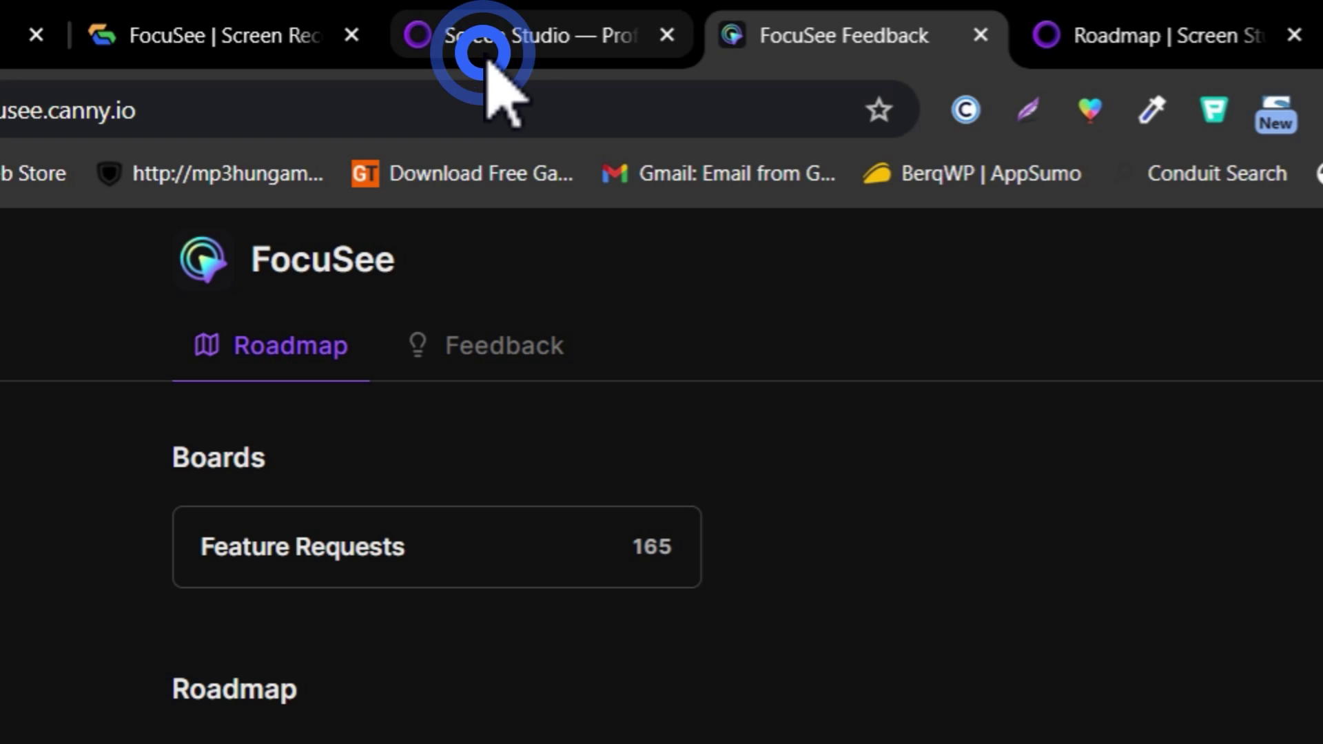
Review Screen Studio's roadmap, including authentication-based licensing and teams subscriptions, then return to FocuSee's roadmap
click(484, 54)
click(1175, 38)
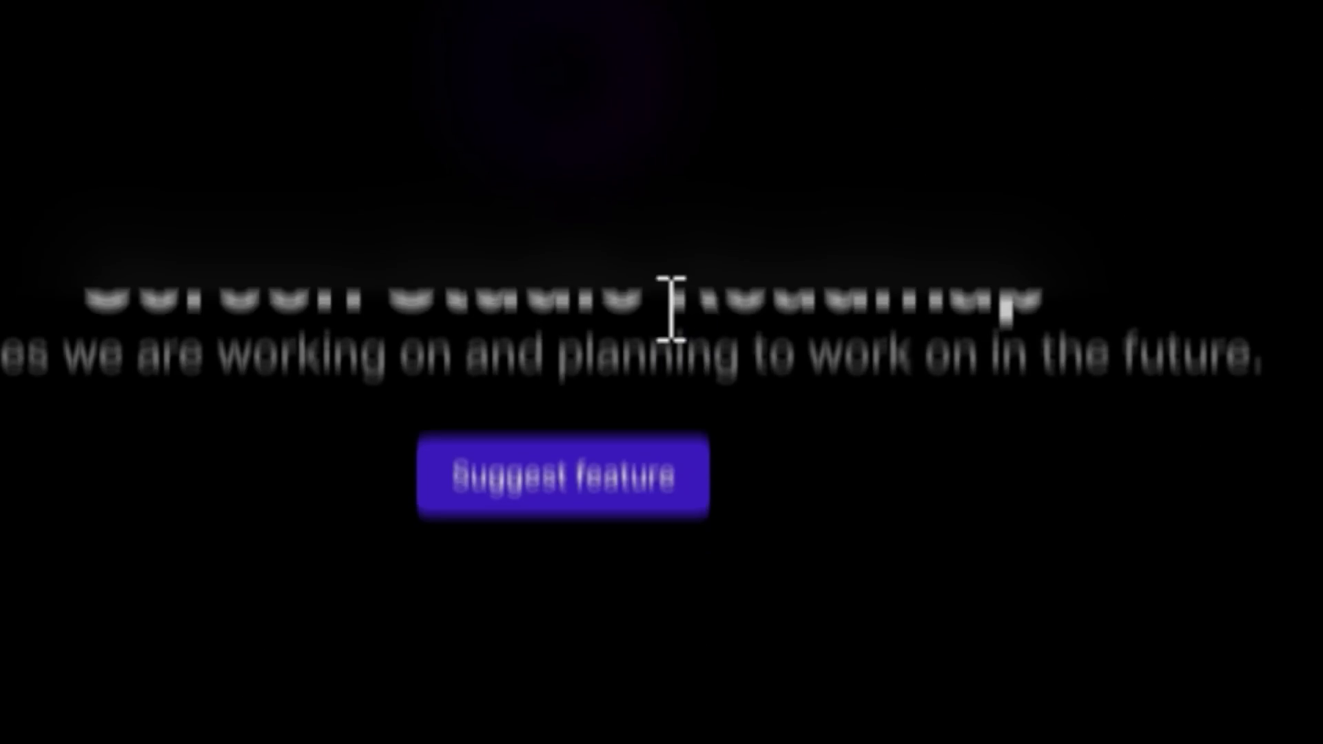
scroll(405, 236, down, 10)
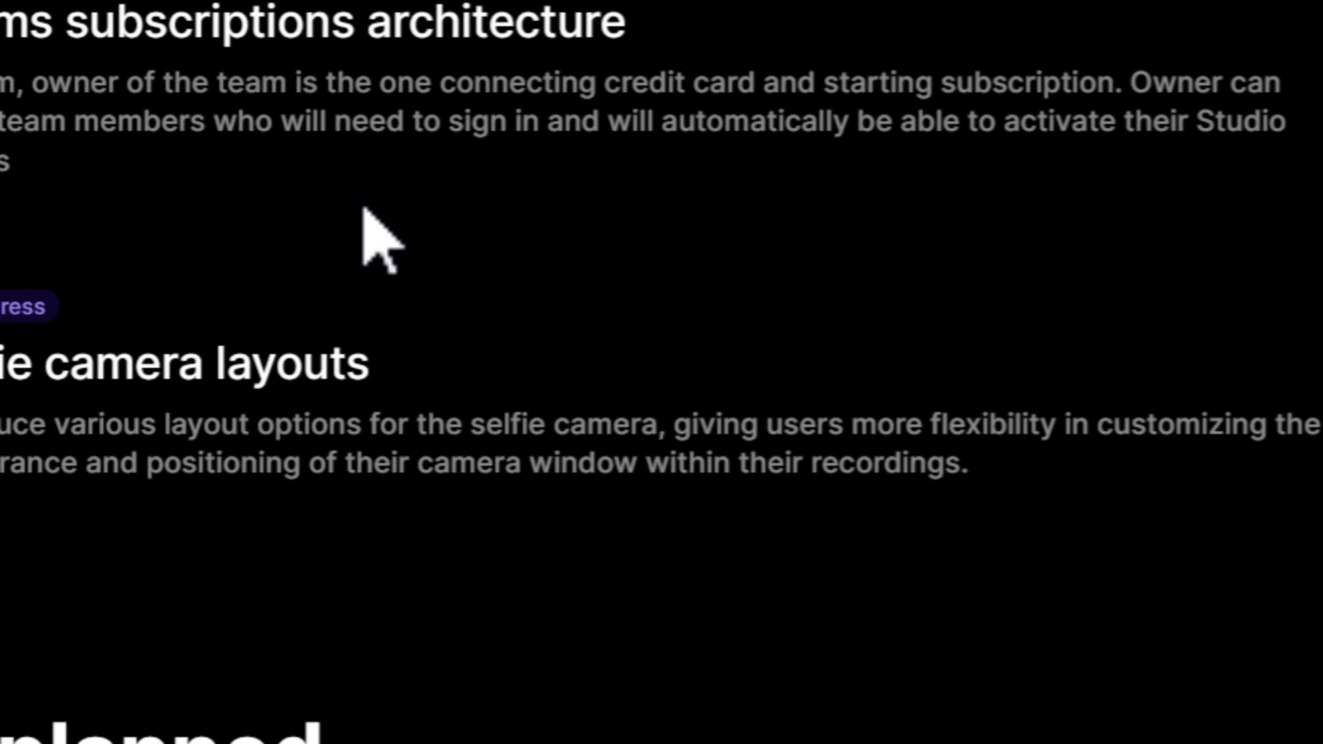
scroll(382, 241, down, 7)
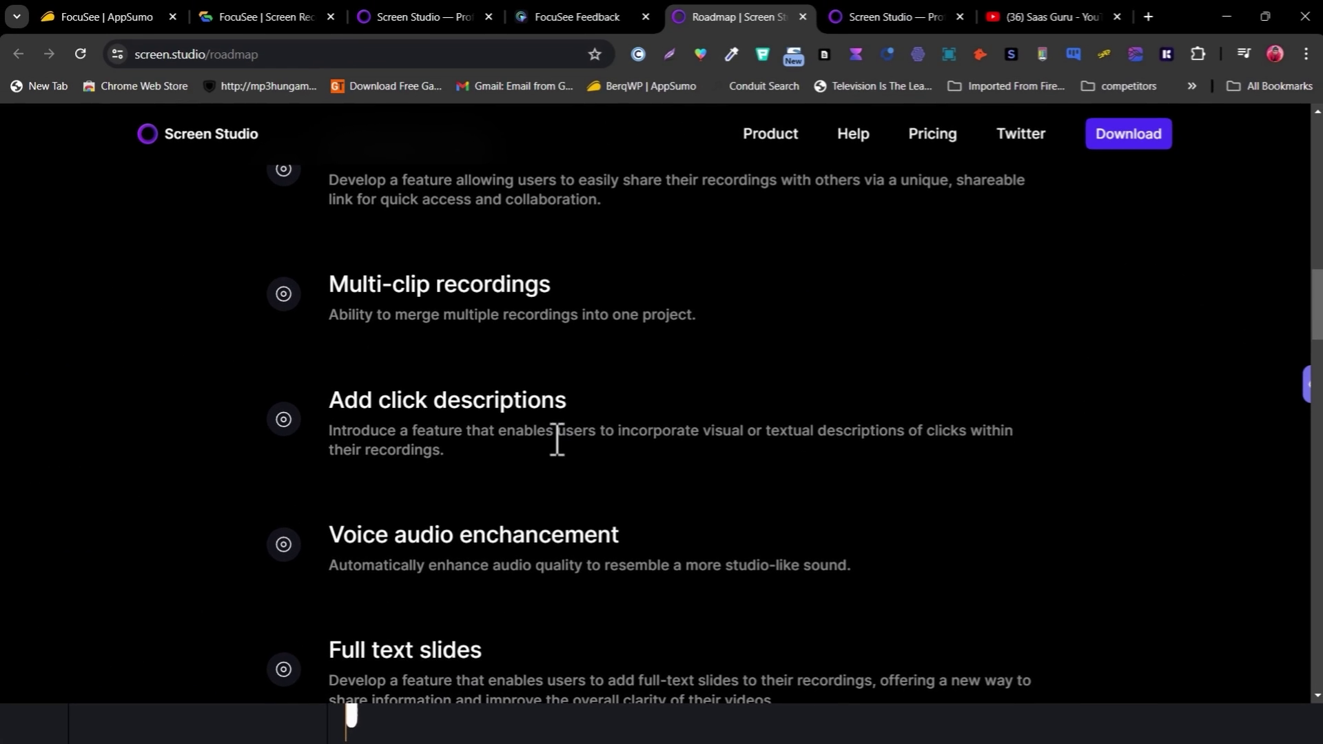
scroll(557, 439, down, 10)
scroll(620, 502, up, 13)
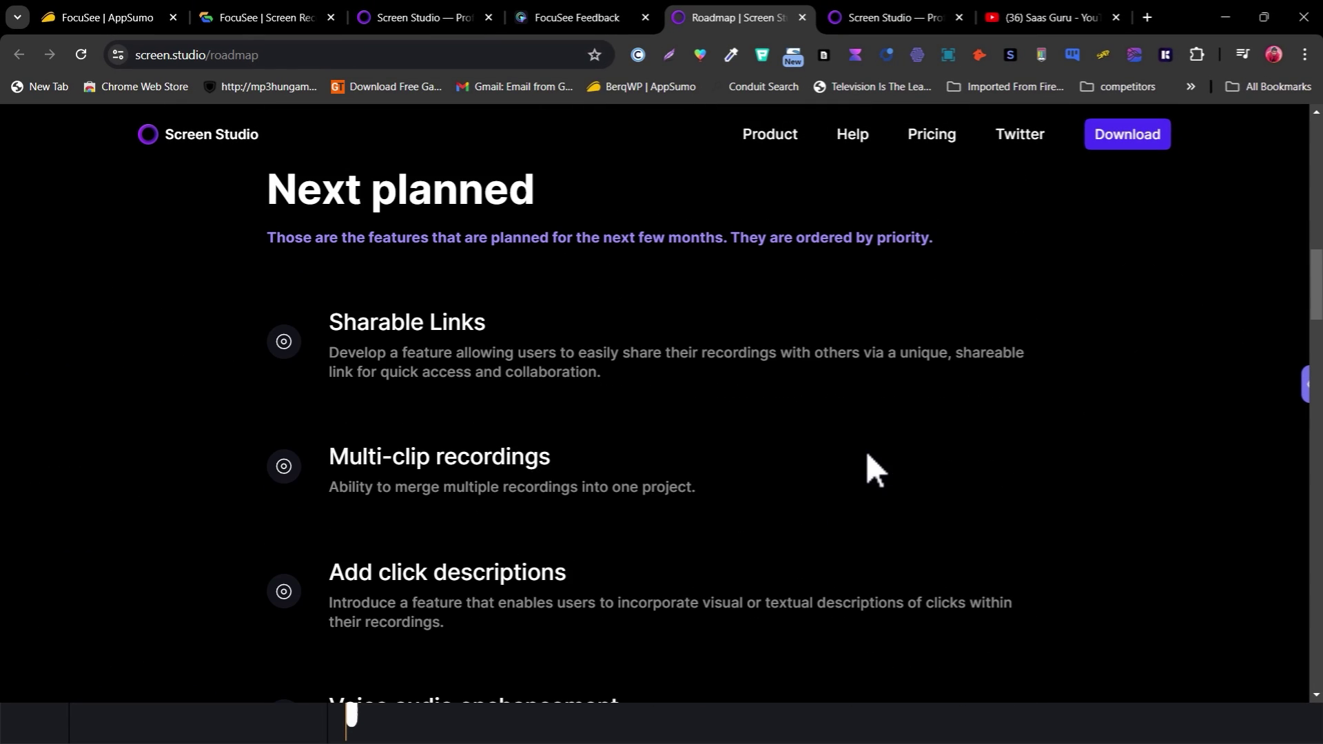
scroll(795, 475, up, 12)
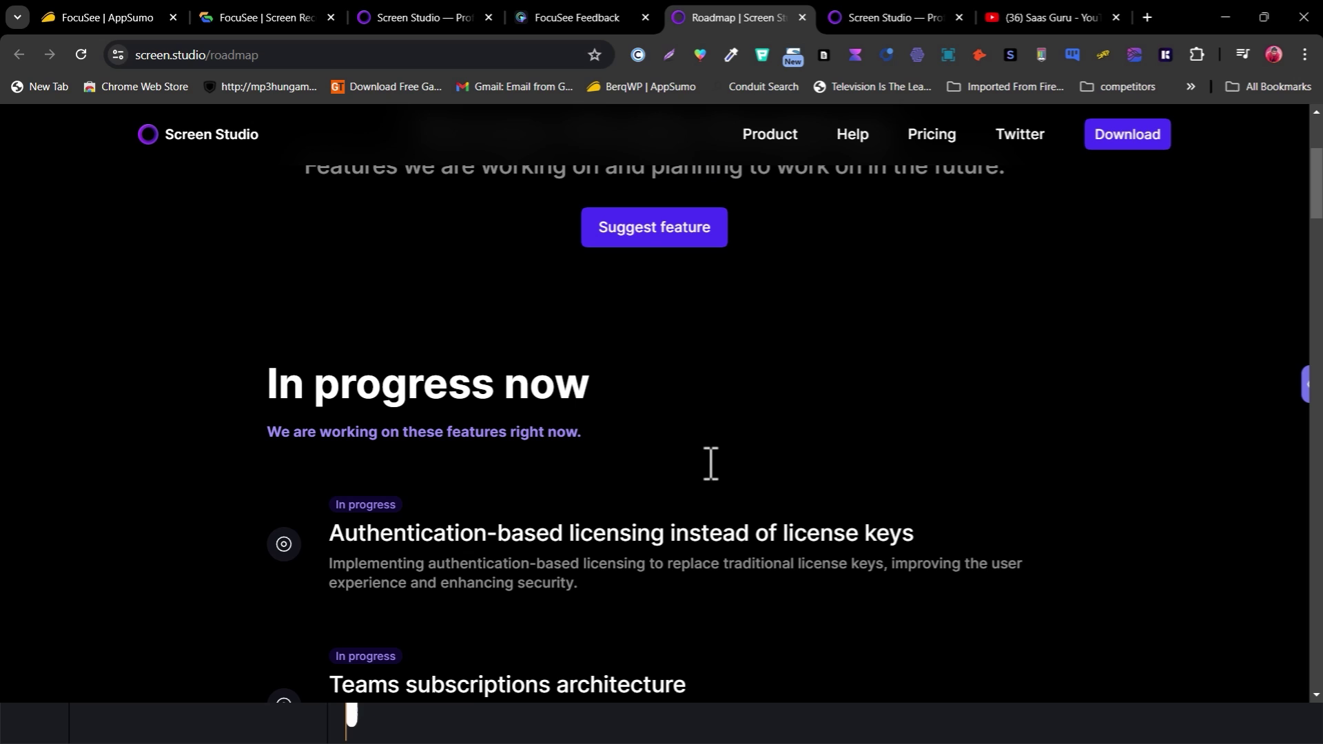
scroll(582, 482, up, 4)
scroll(590, 496, down, 20)
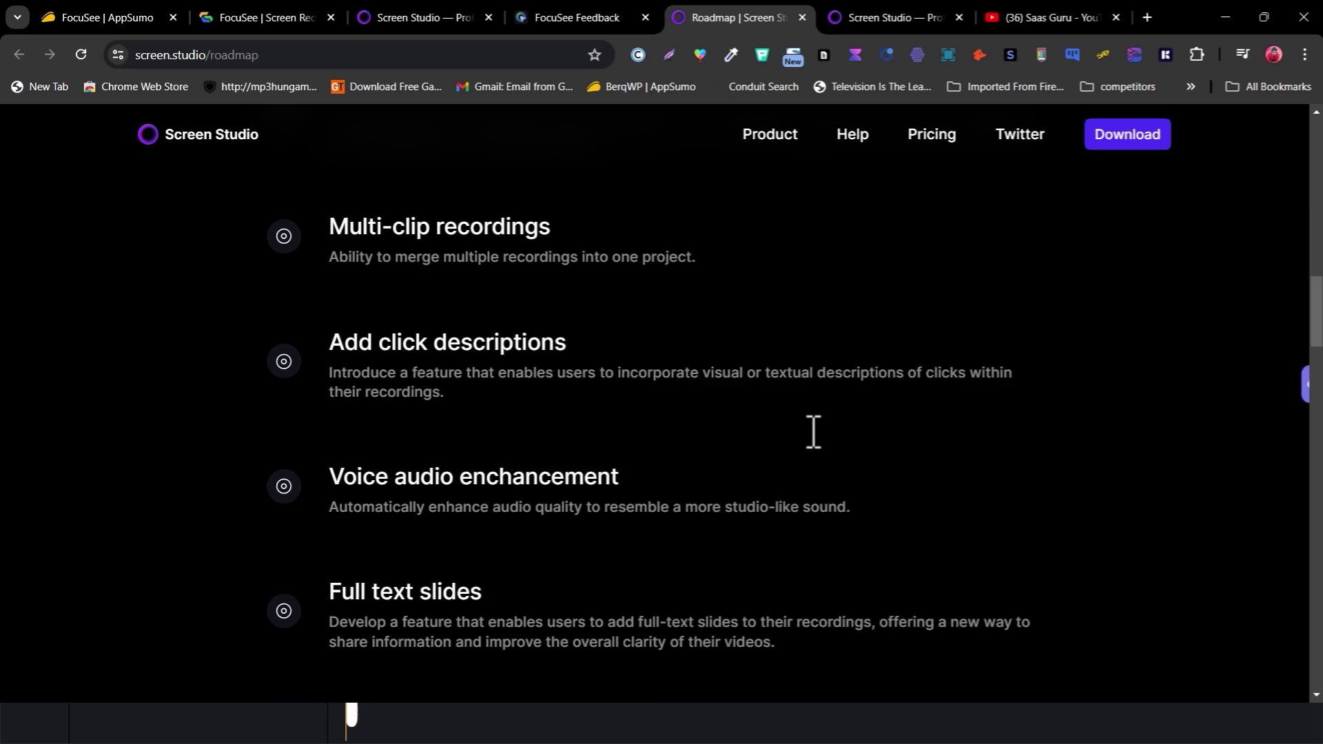
scroll(783, 440, up, 12)
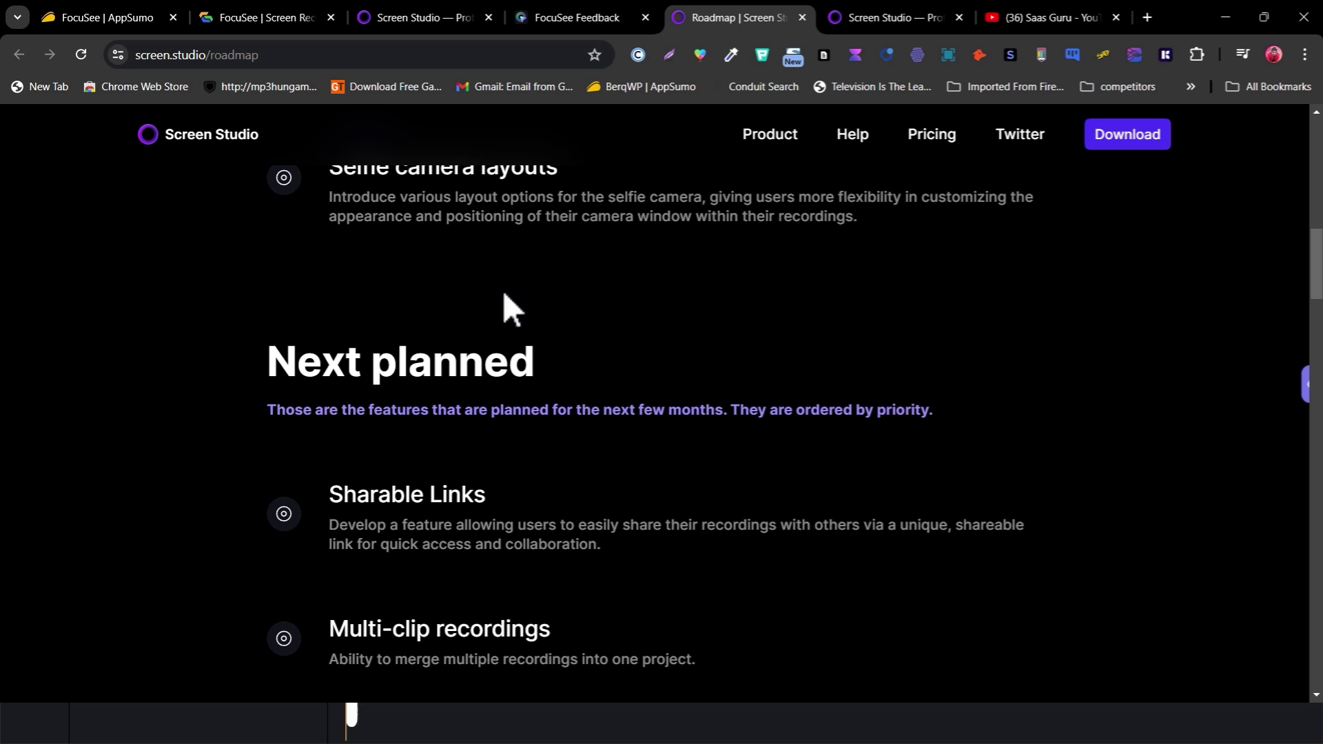
scroll(214, 283, up, 10)
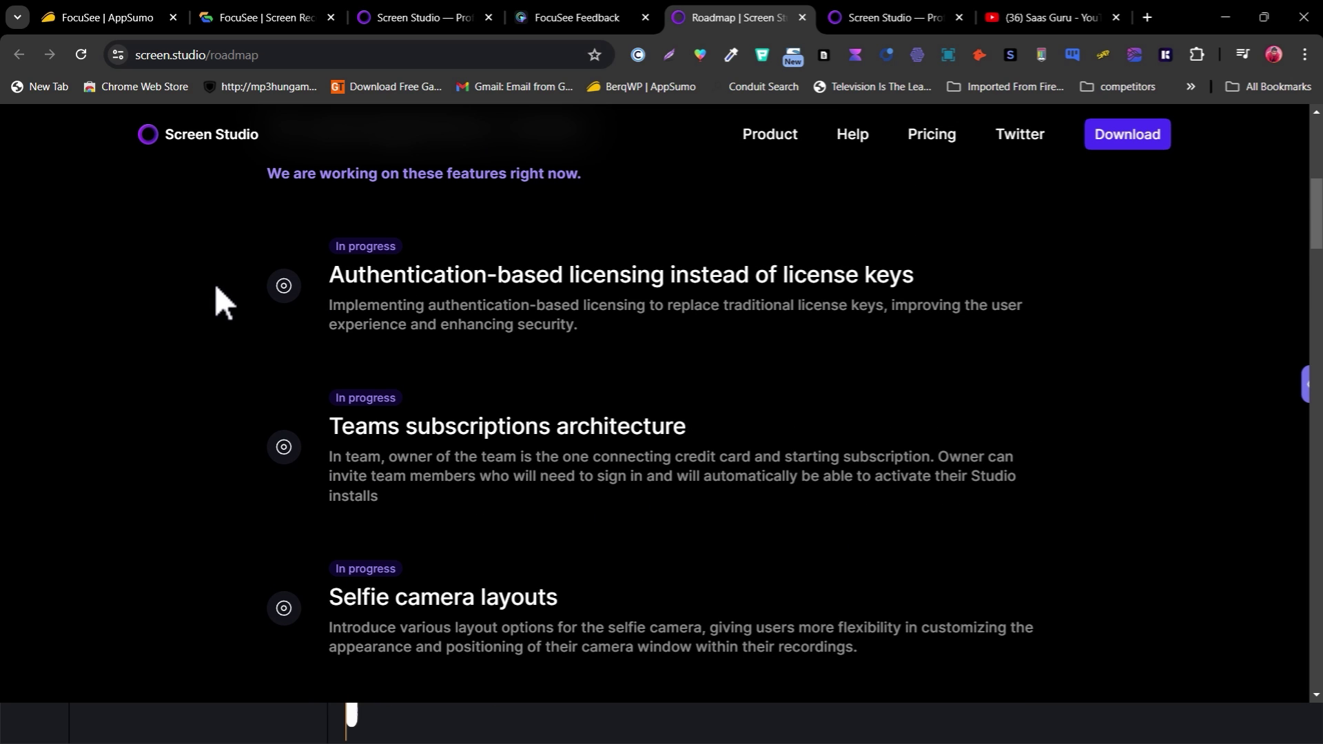
scroll(208, 319, up, 2)
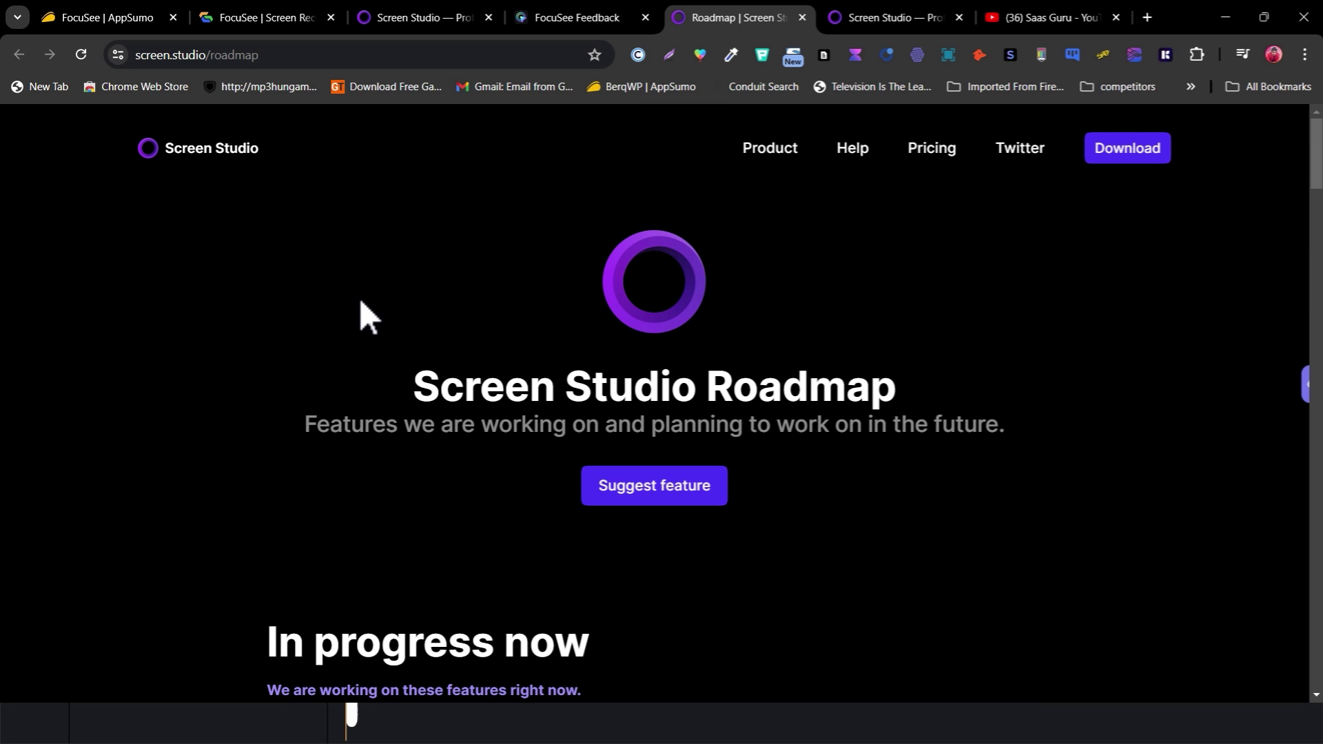
scroll(355, 289, down, 5)
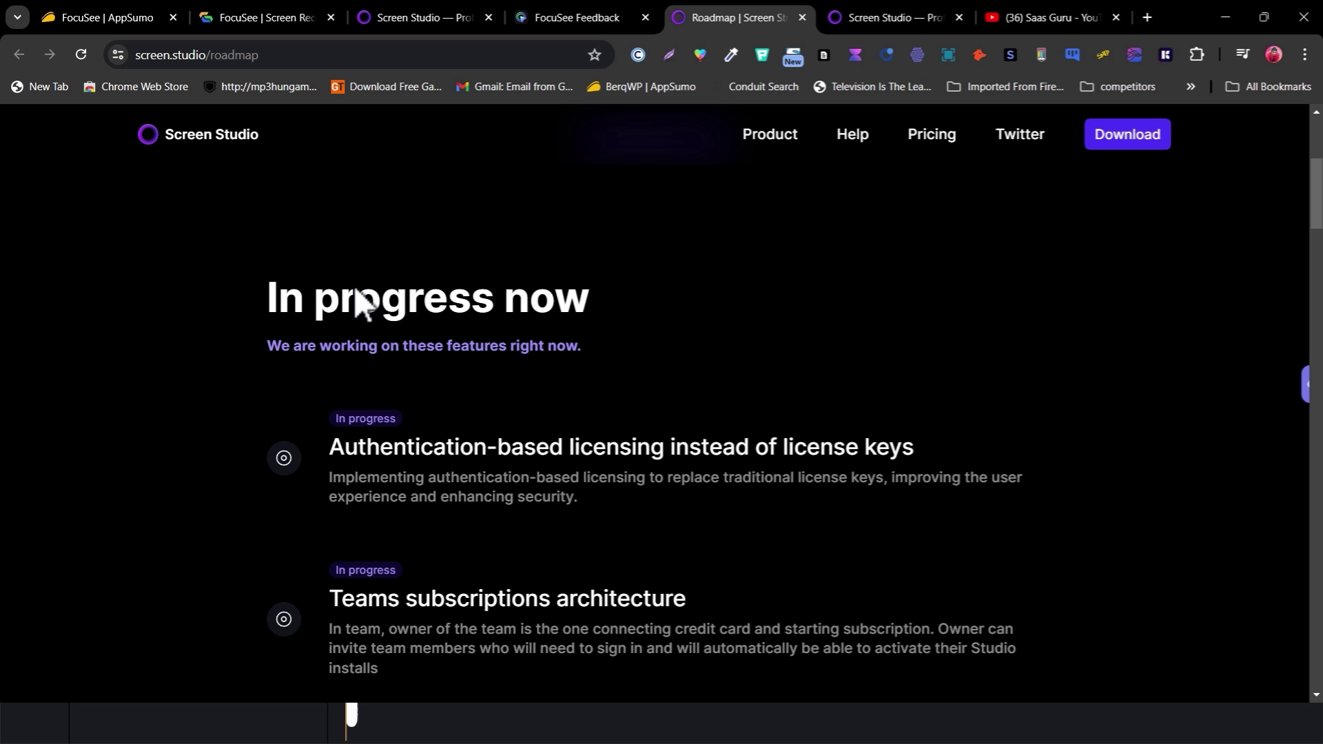
click(577, 17)
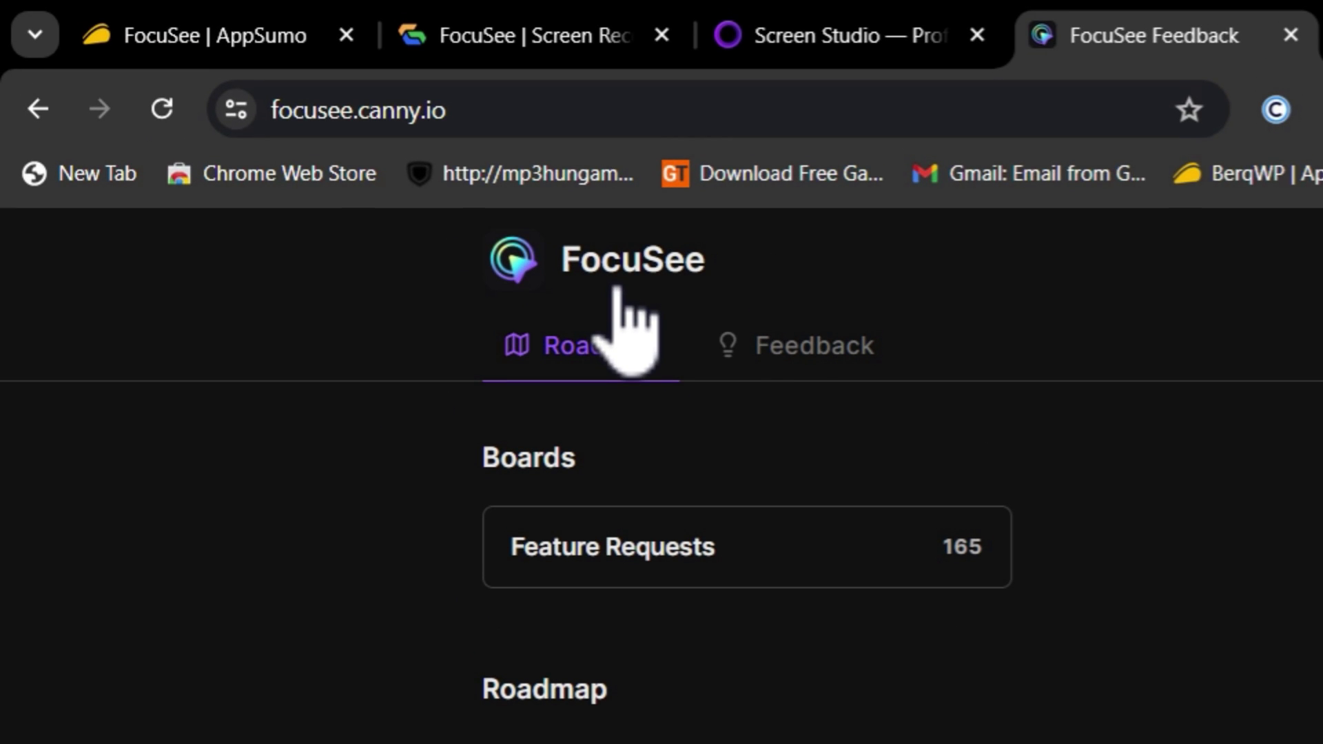
On the FocuSee AppSumo deal page, scroll up to the export and interactive-sharing overview
click(234, 42)
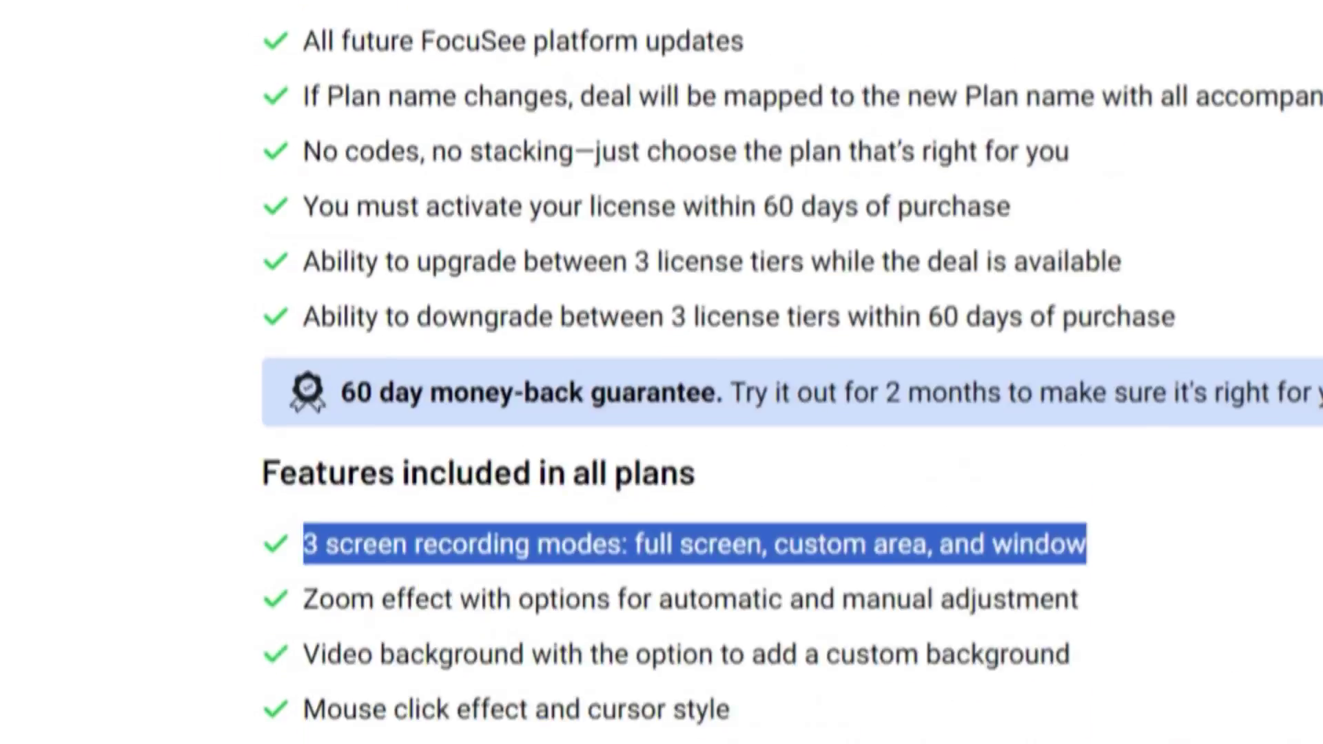
scroll(661, 413, up, 5)
scroll(661, 413, up, 6)
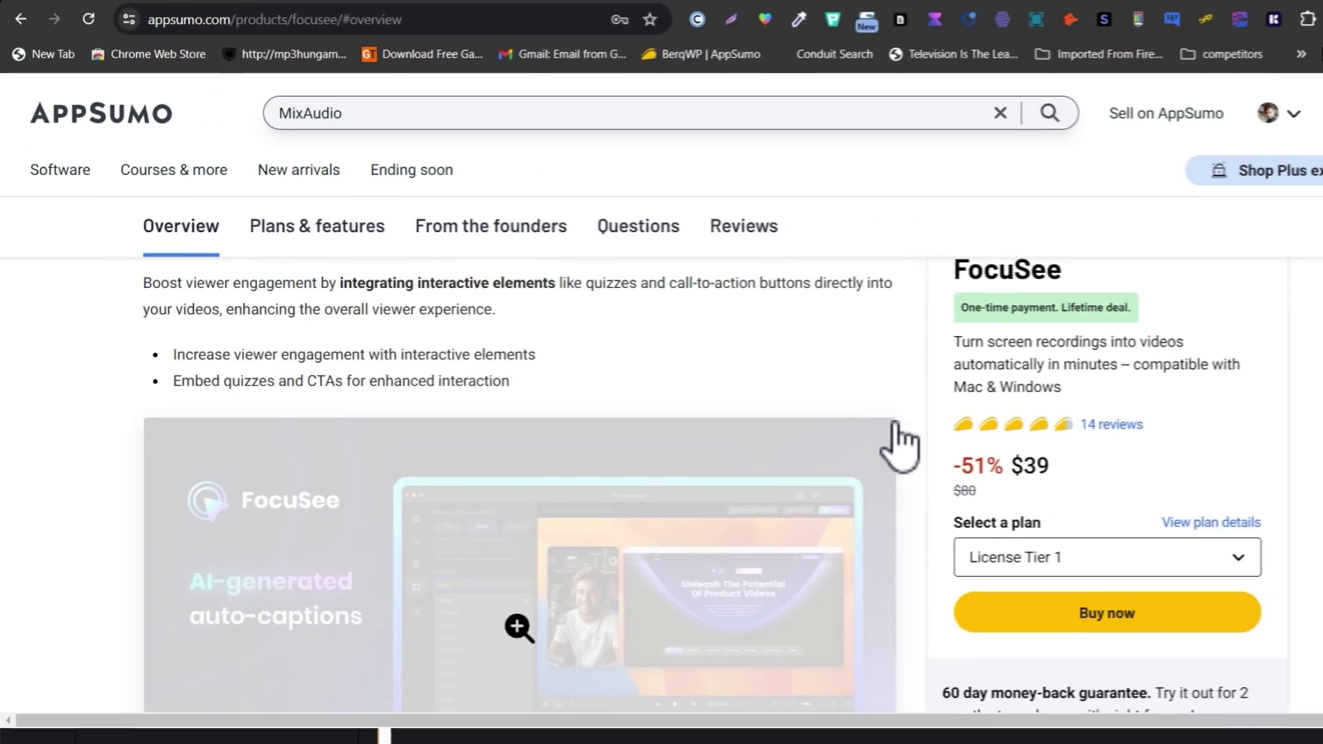
scroll(895, 444, up, 2)
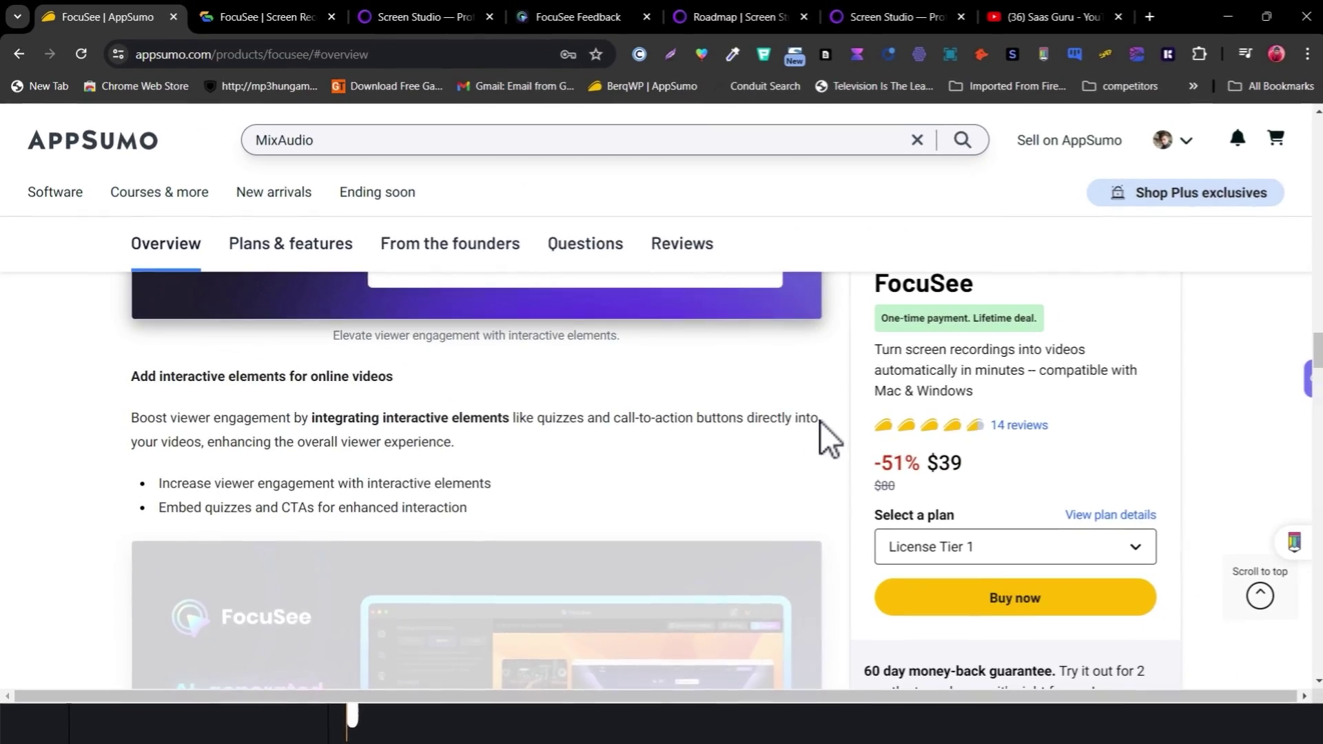
scroll(908, 415, up, 5)
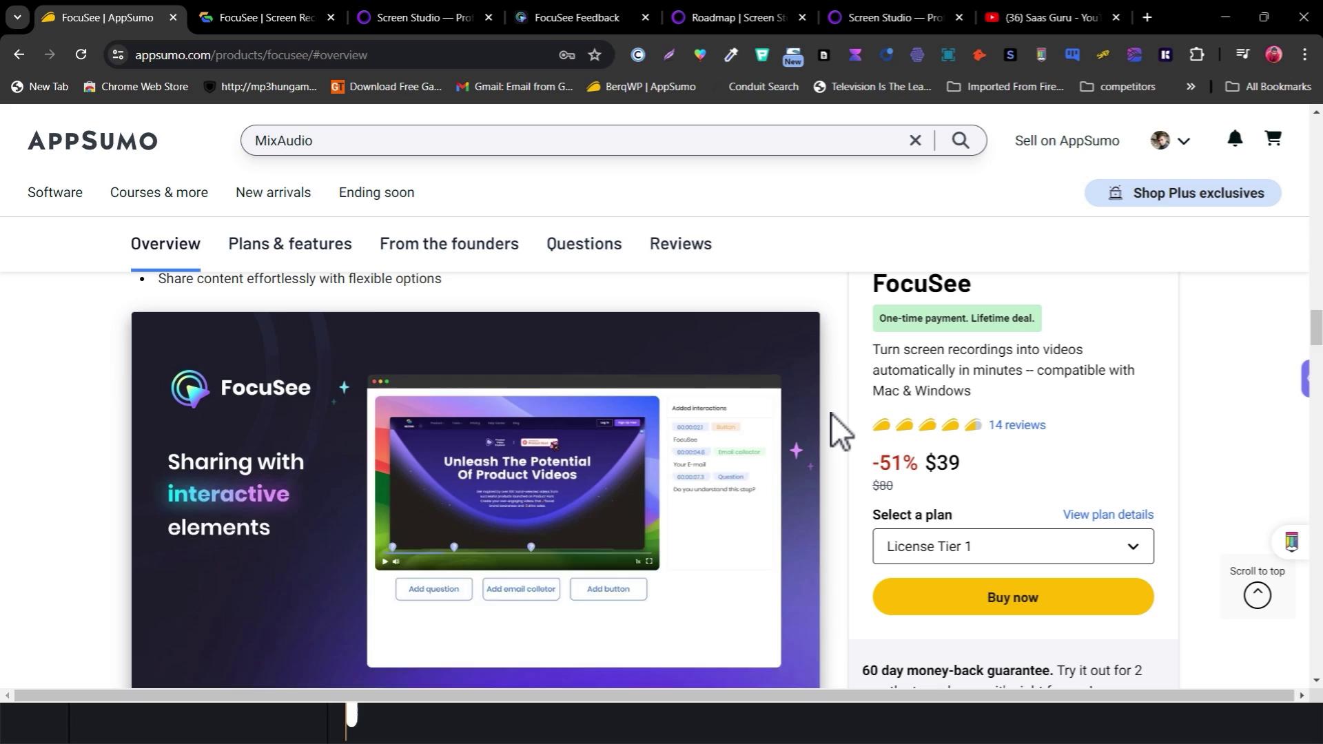
scroll(831, 413, up, 1)
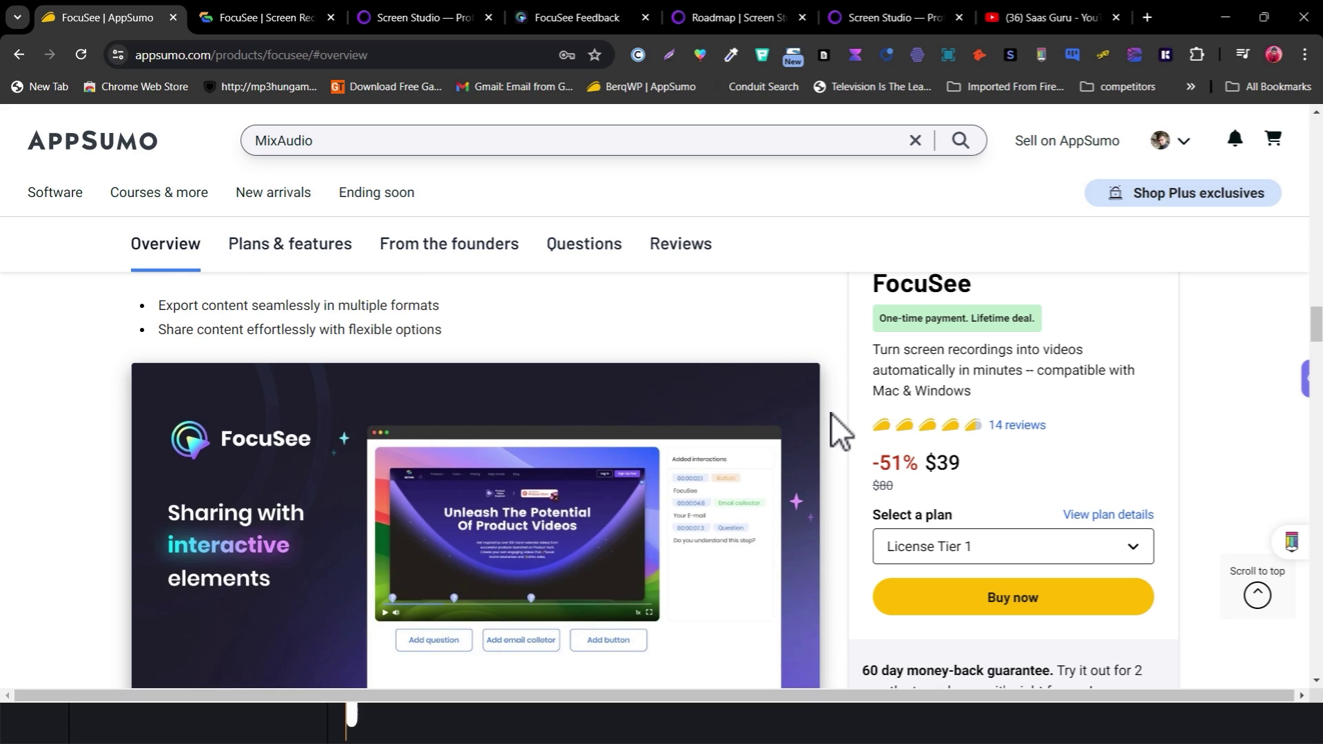
scroll(832, 412, up, 5)
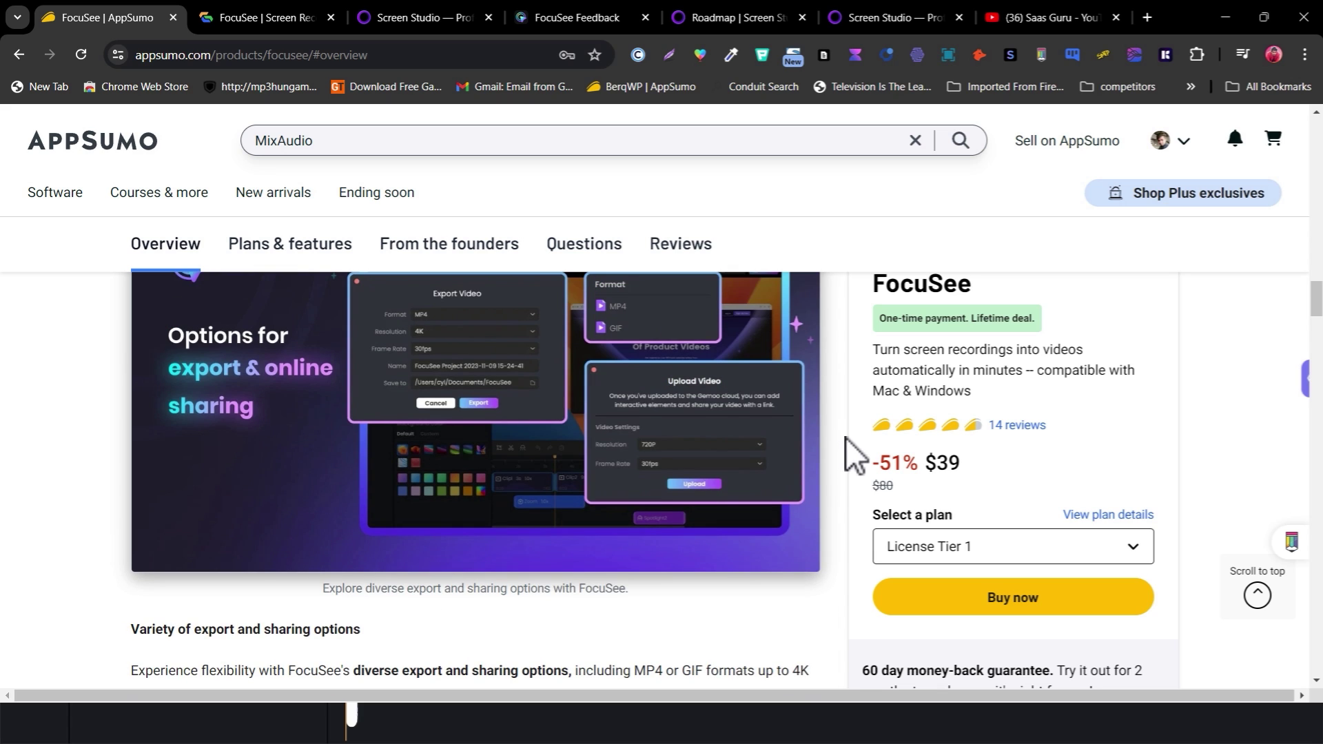
scroll(845, 434, up, 2)
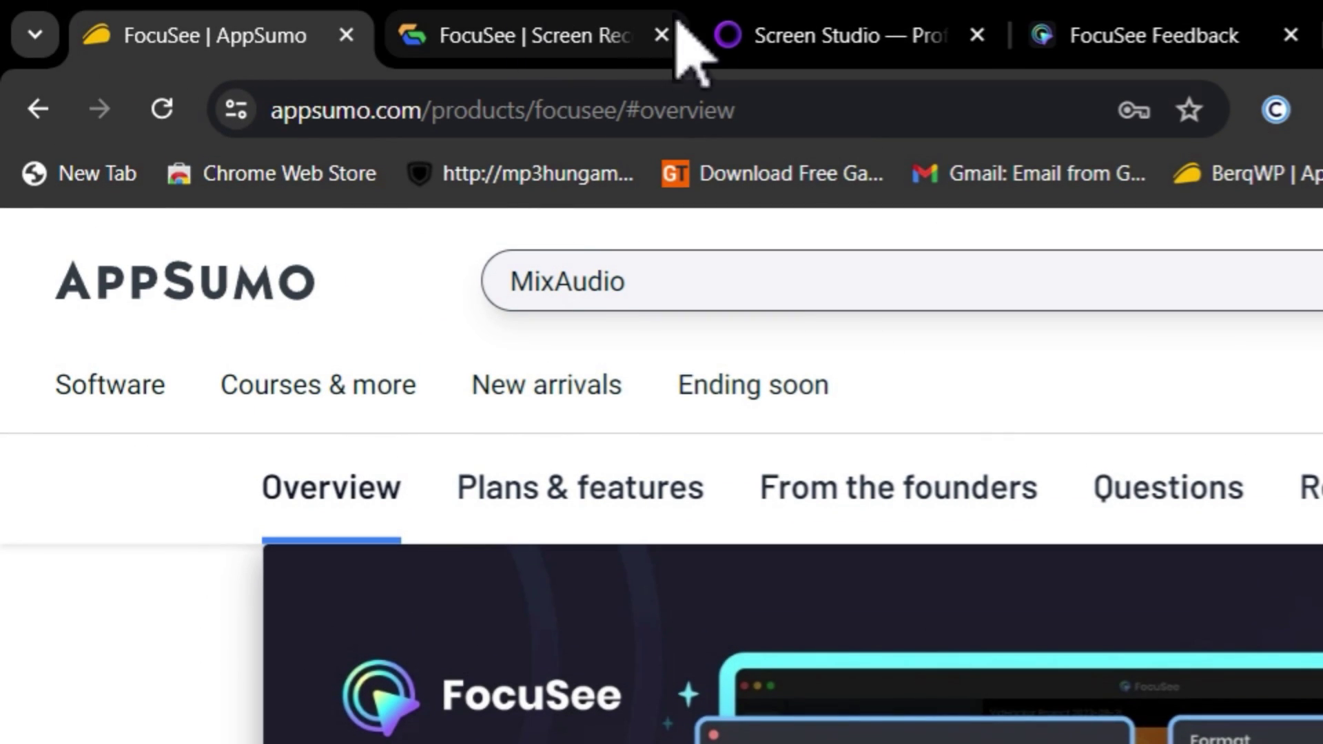
View the screen.studio home page's editor demo and customer logos
click(803, 35)
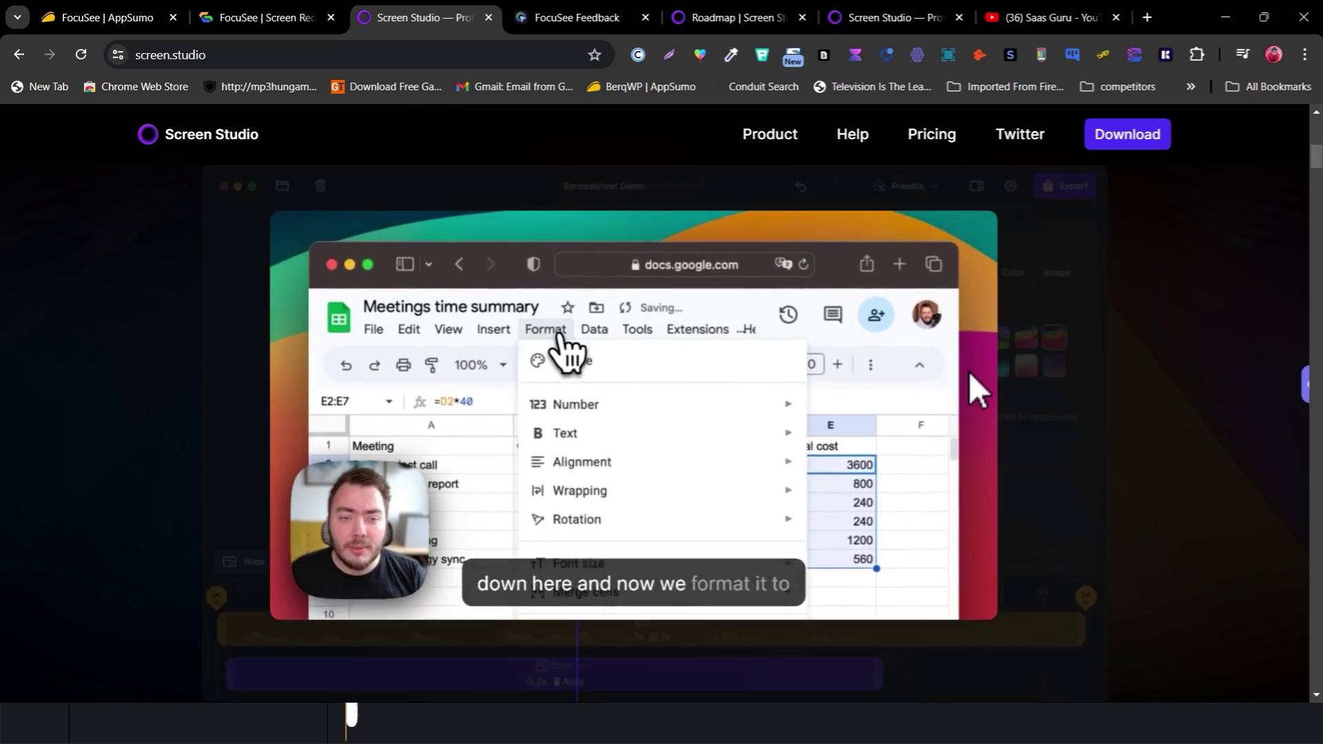
scroll(1016, 448, down, 4)
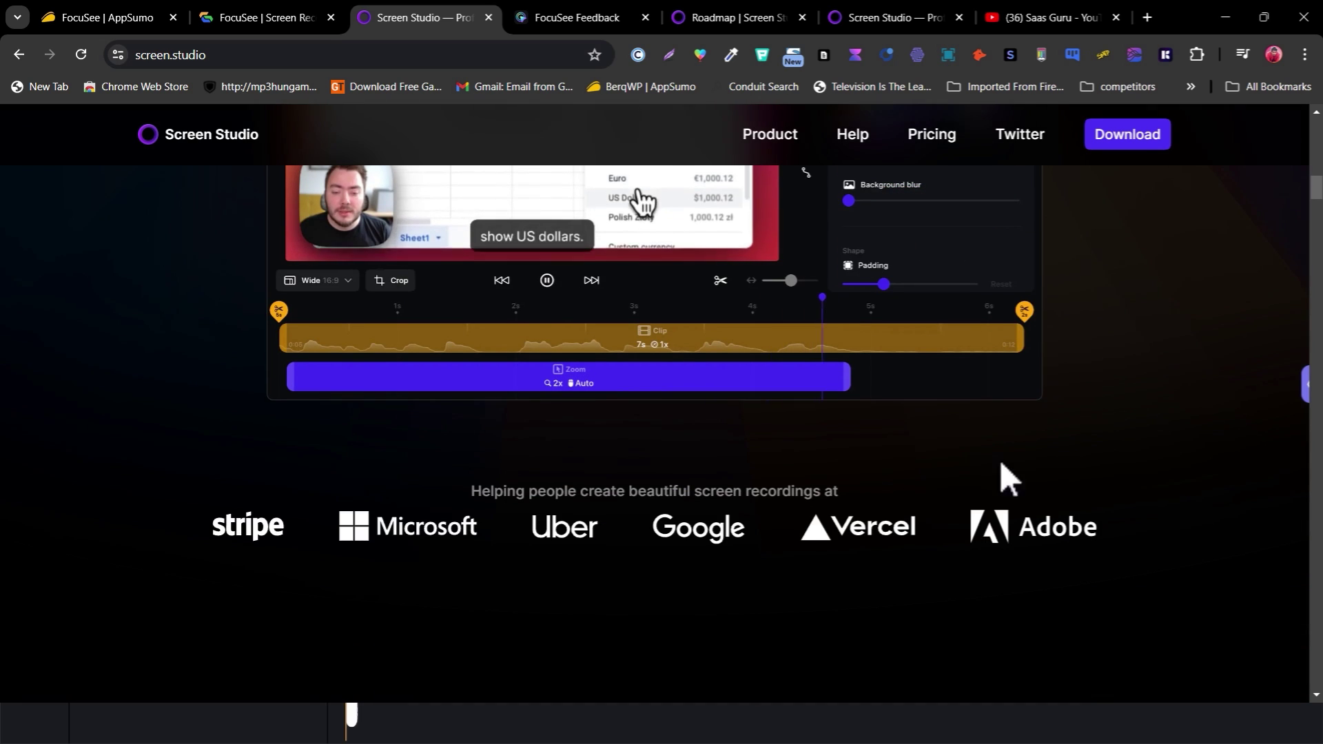
scroll(611, 482, up, 4)
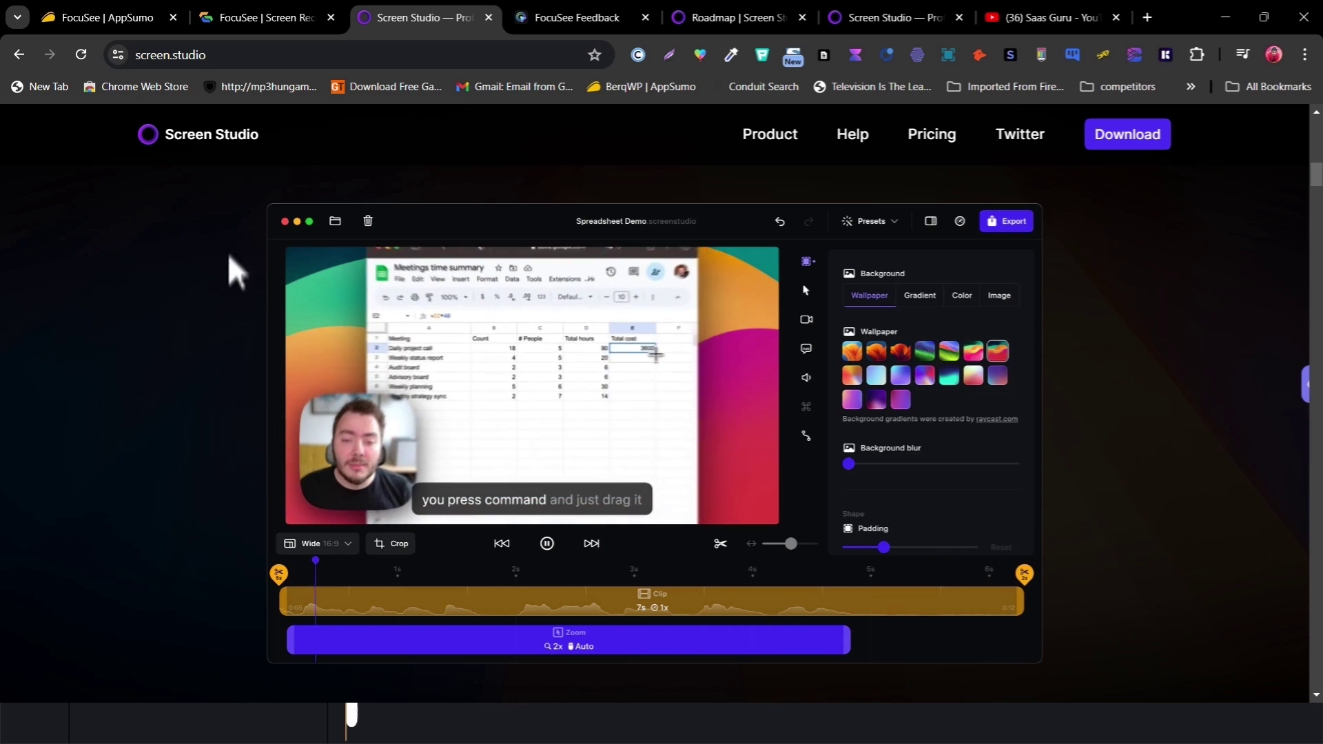
On the AppSumo FocuSee deal, highlight the $39 deal price
click(105, 19)
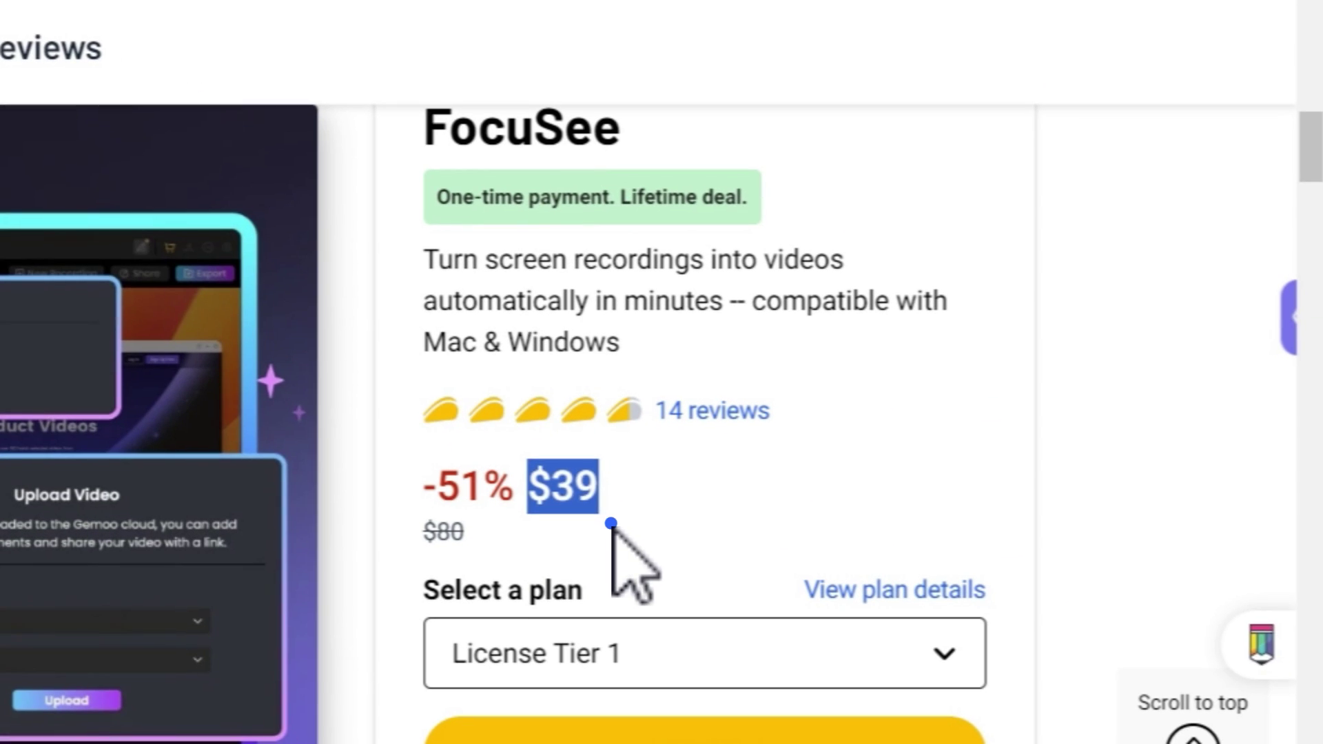
click(609, 527)
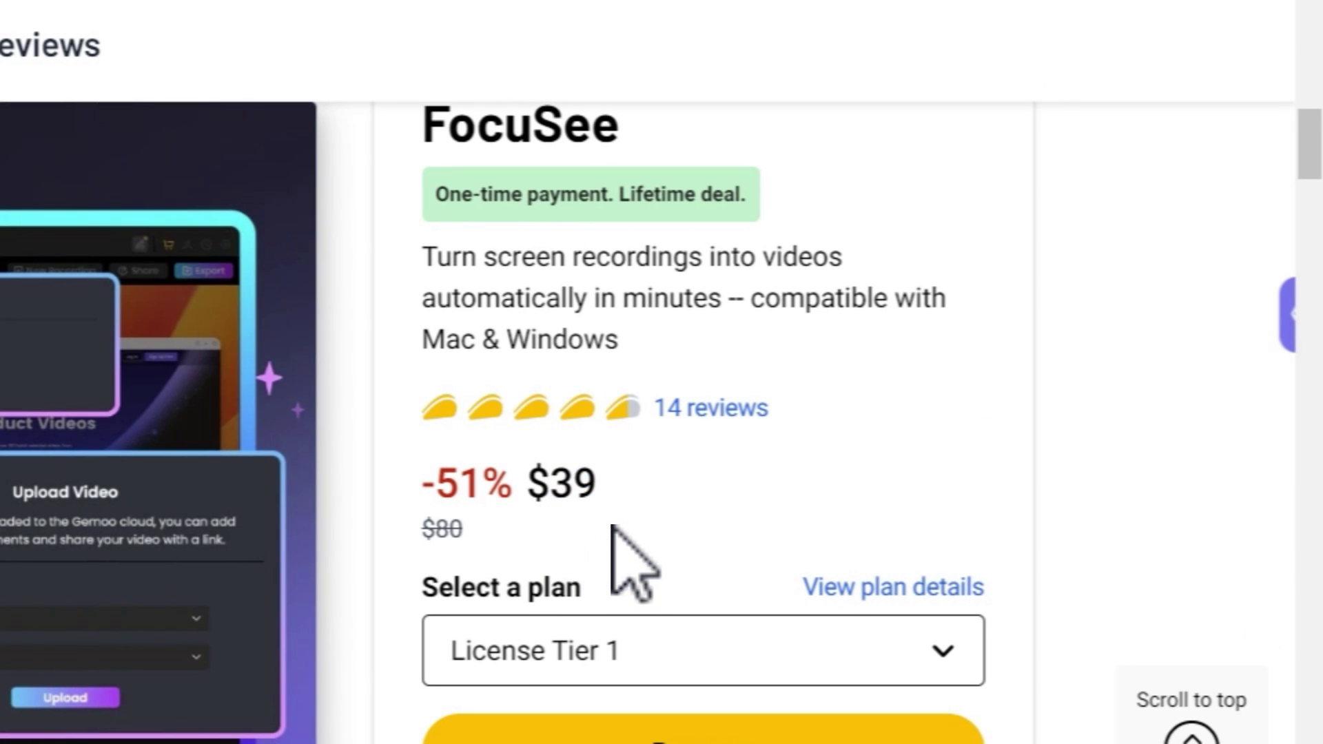
drag(667, 486, 516, 496)
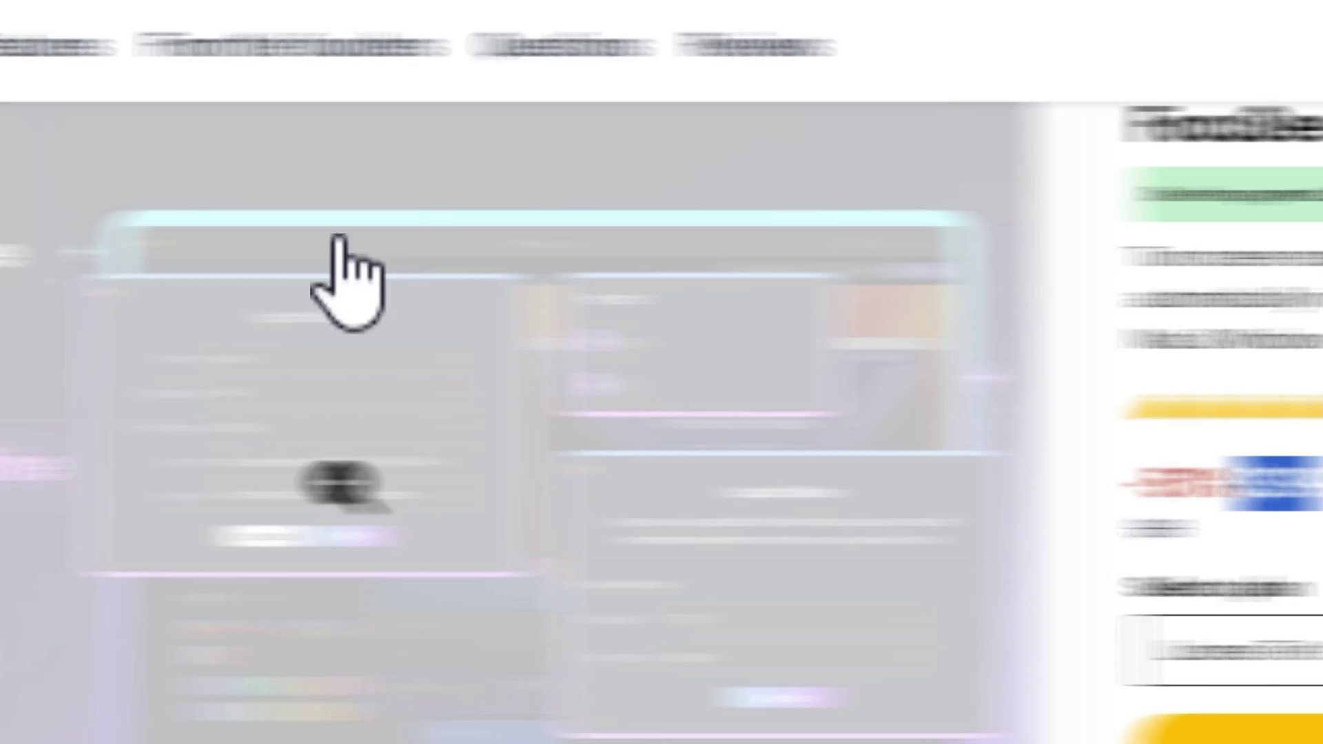
Compare the $39, $99 and $199 License Tier cards, then scroll back up
scroll(251, 467, down, 10)
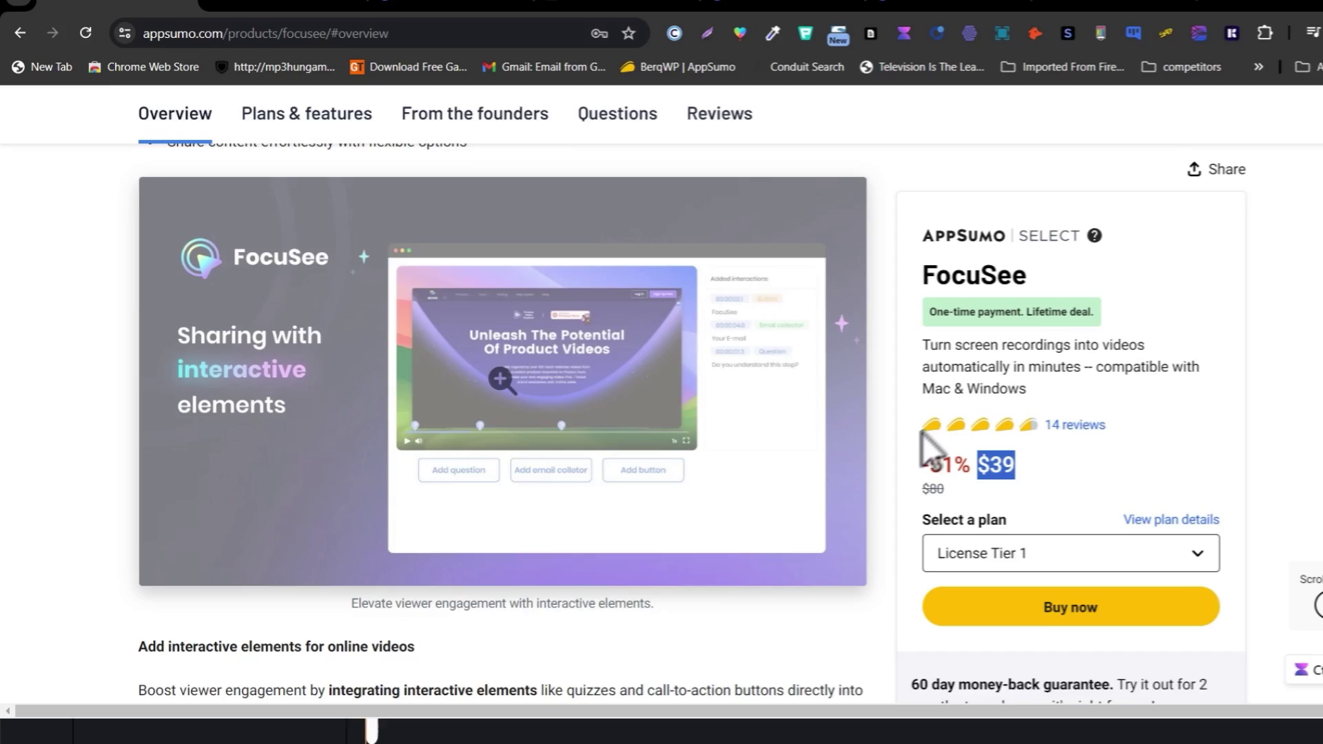
scroll(864, 431, down, 12)
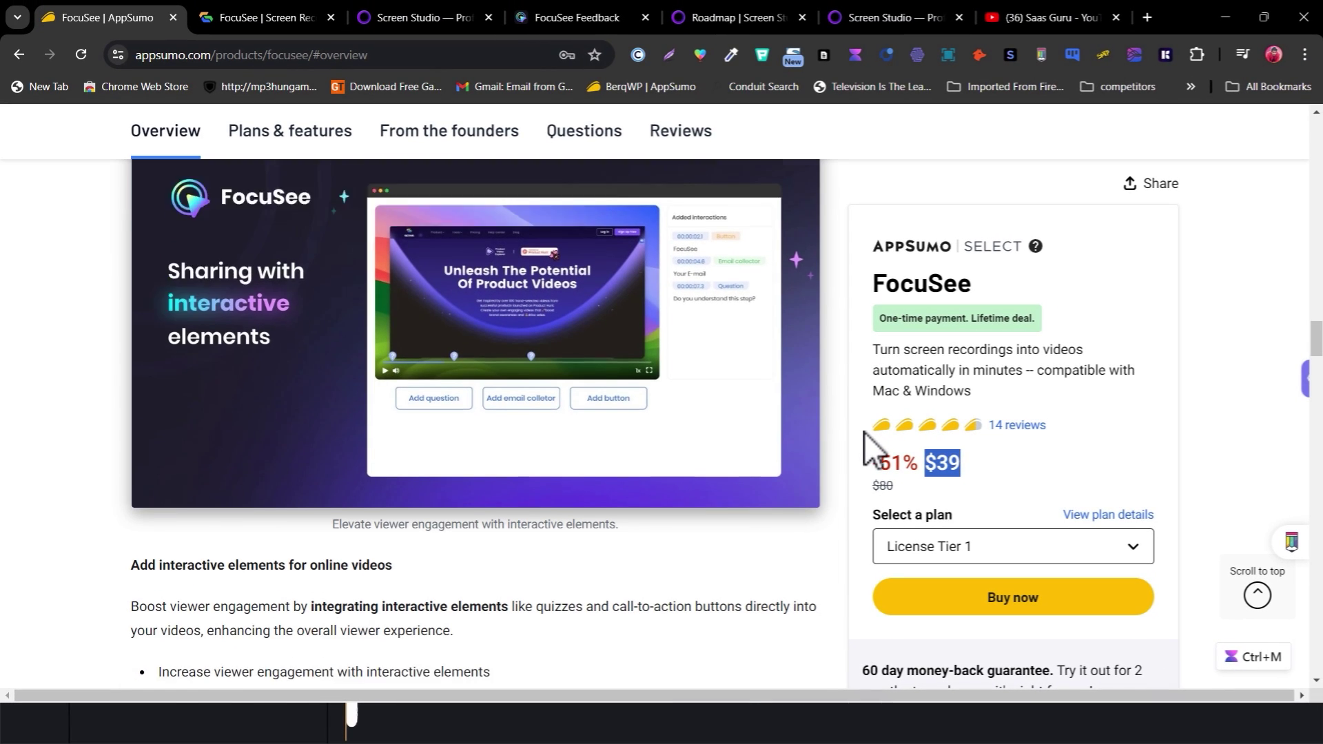
scroll(854, 445, down, 10)
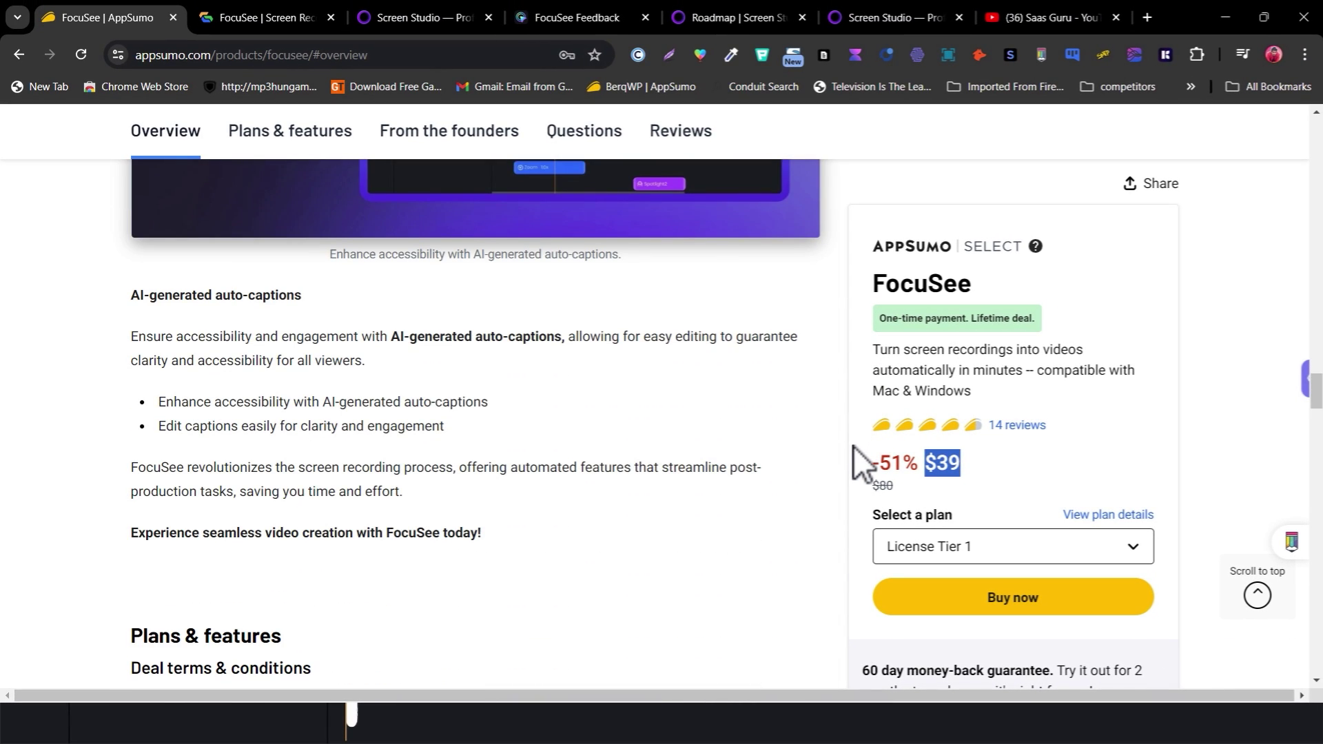
scroll(853, 448, down, 5)
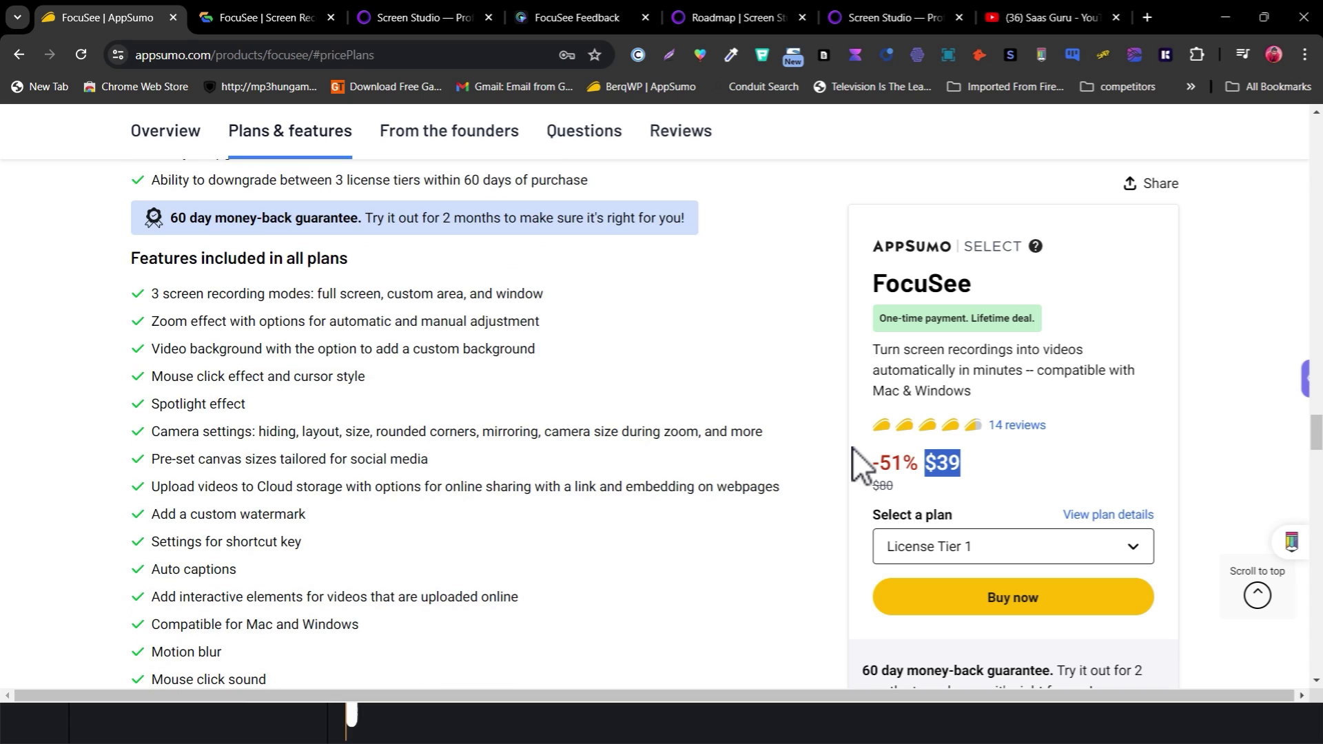
scroll(452, 407, down, 3)
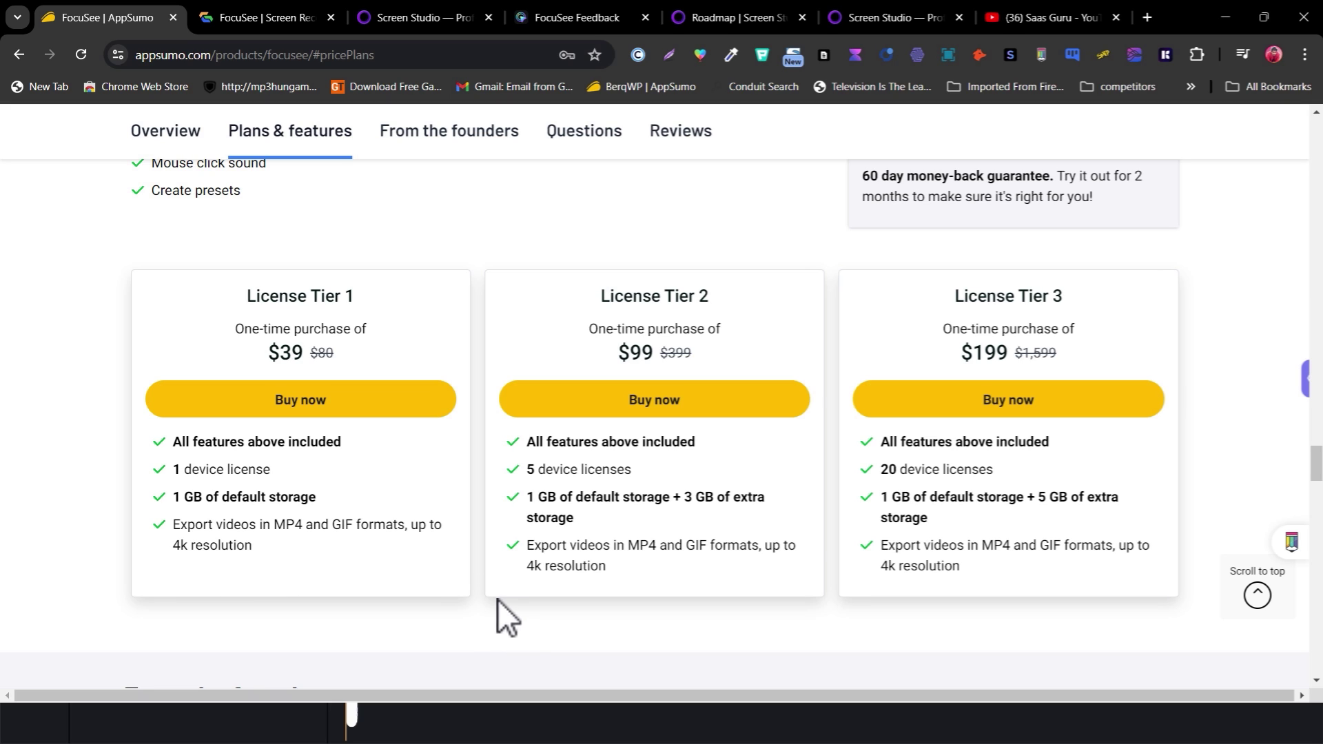
scroll(1036, 490, up, 10)
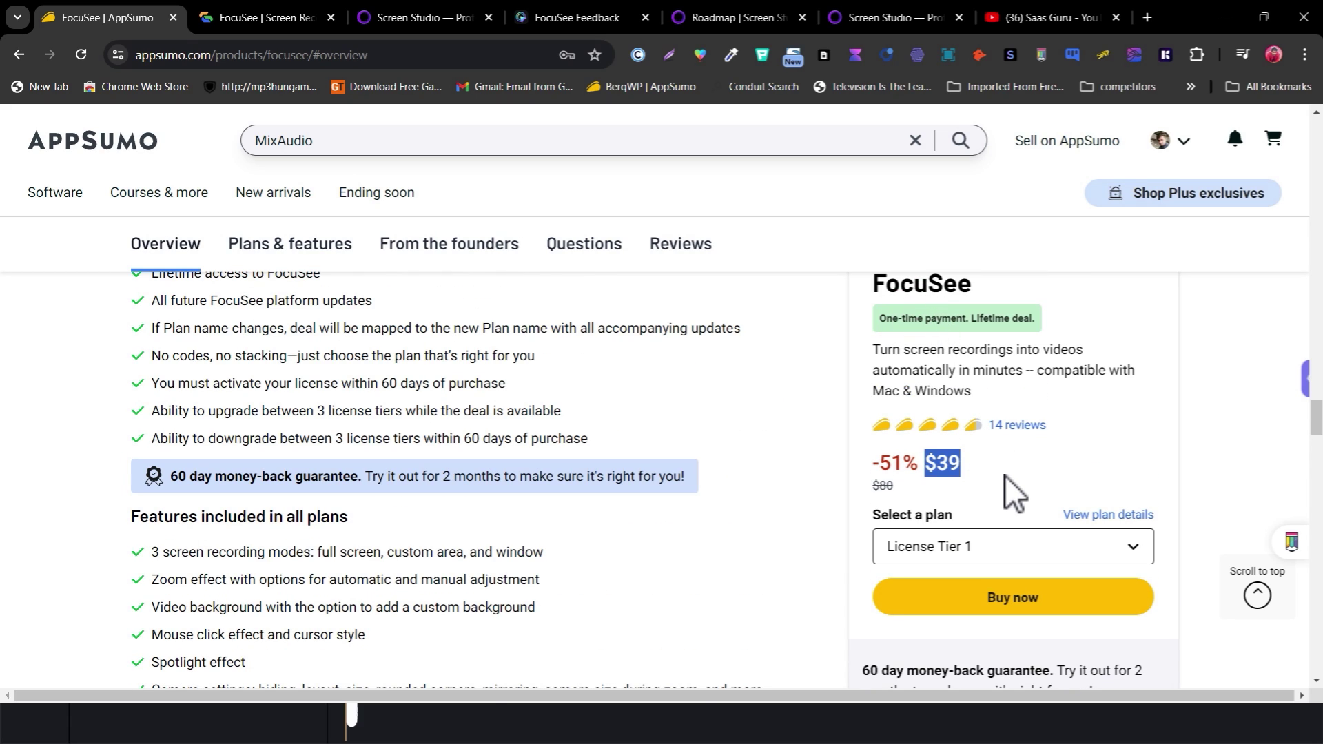
Browse the Saas Guru channel's Videos grid, led by the Focusee Review 2024 upload
click(1024, 7)
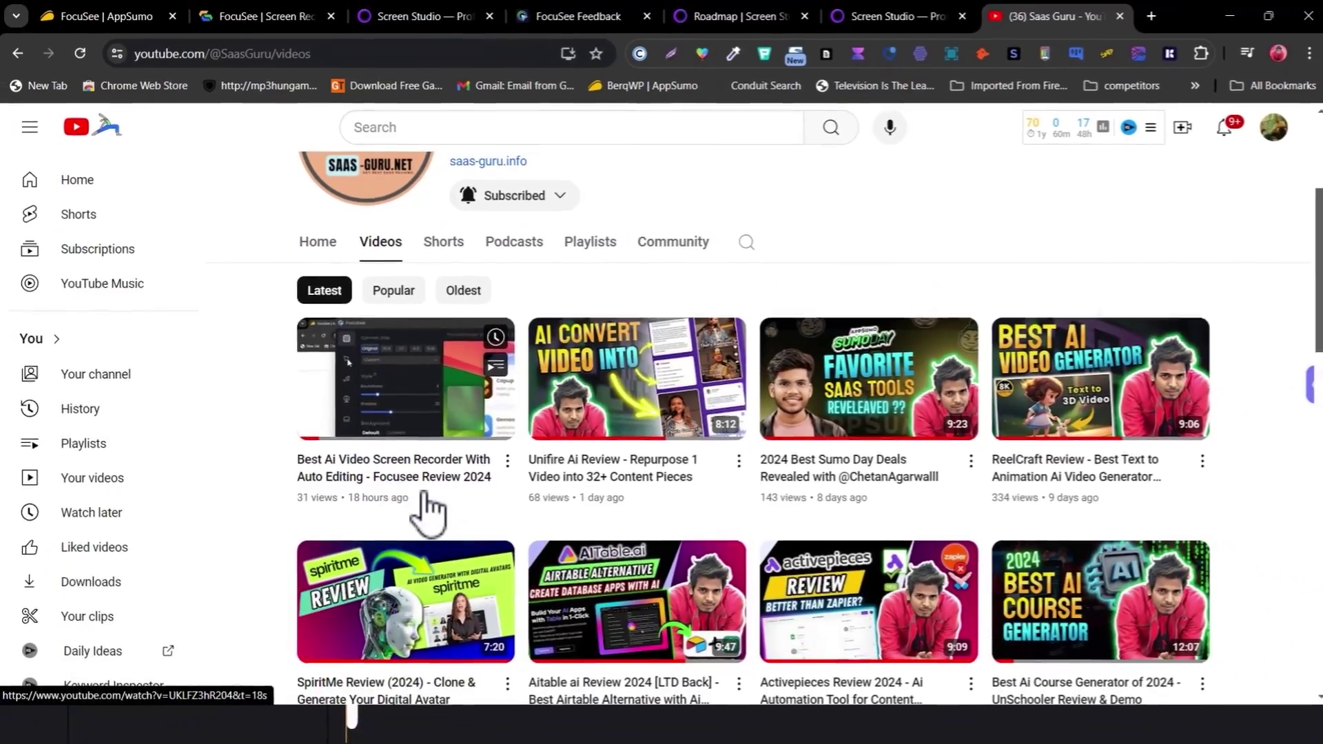
click(124, 24)
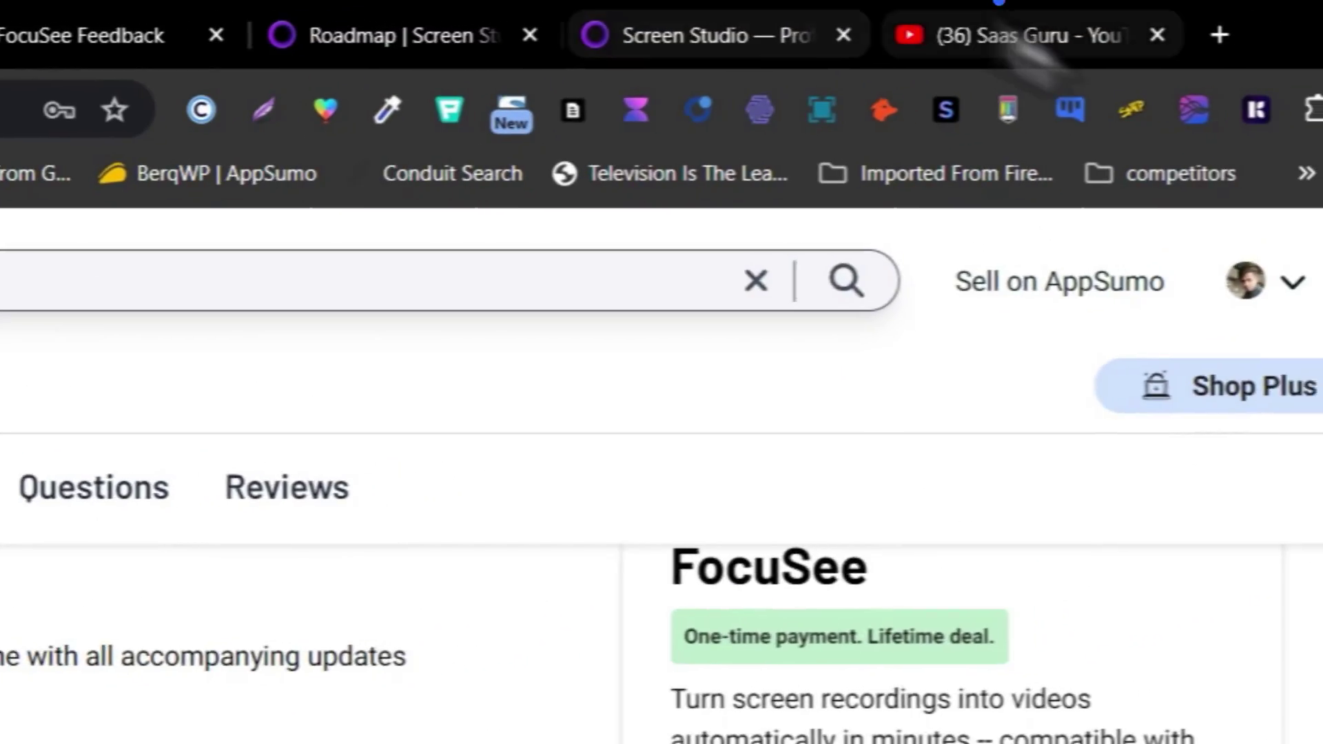
click(1054, 17)
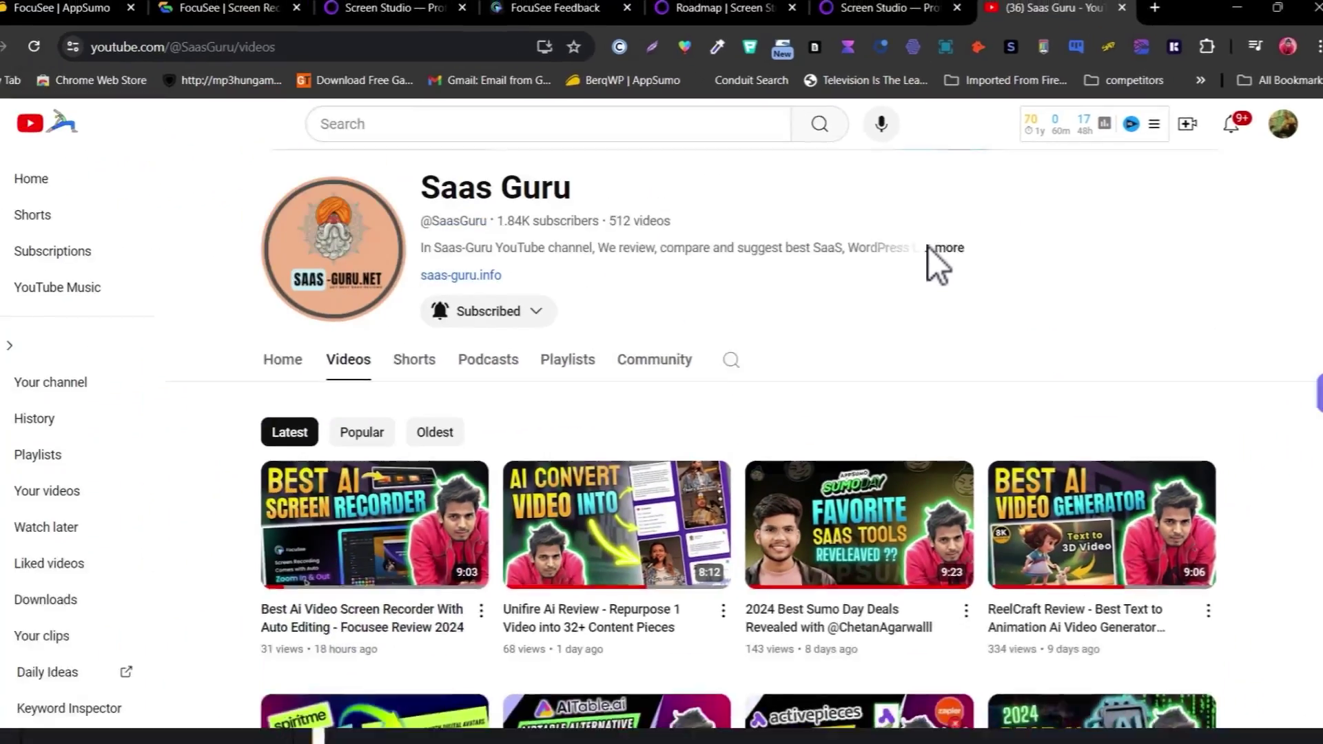
scroll(930, 248, up, 1)
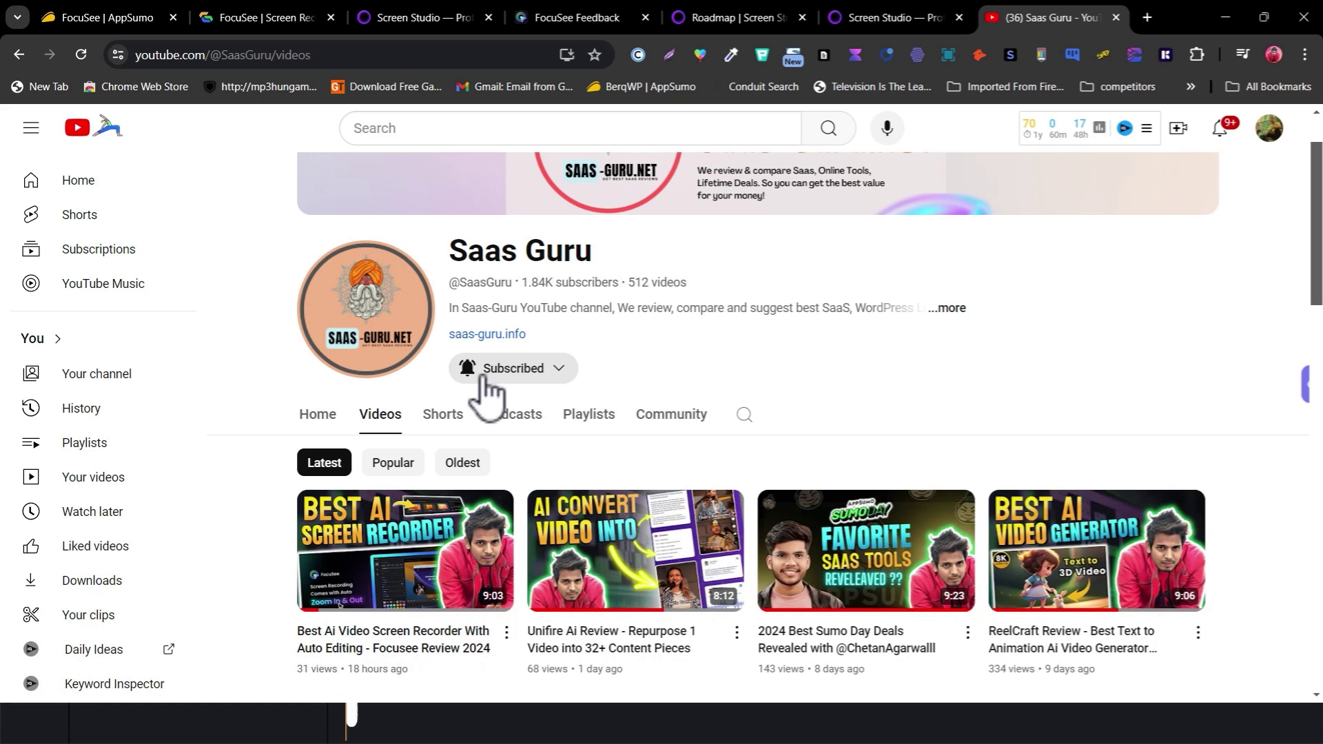
scroll(1147, 407, down, 3)
scroll(1185, 482, down, 1)
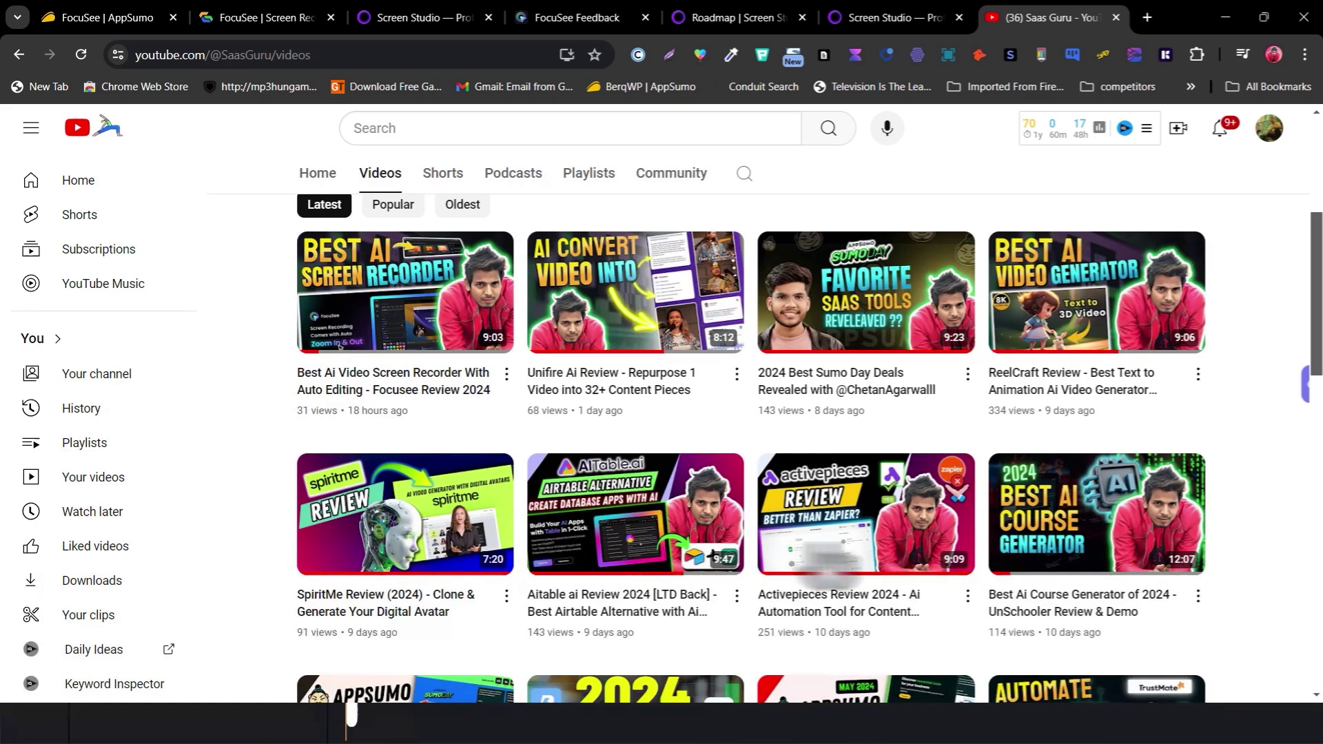
scroll(729, 561, down, 4)
scroll(985, 506, down, 6)
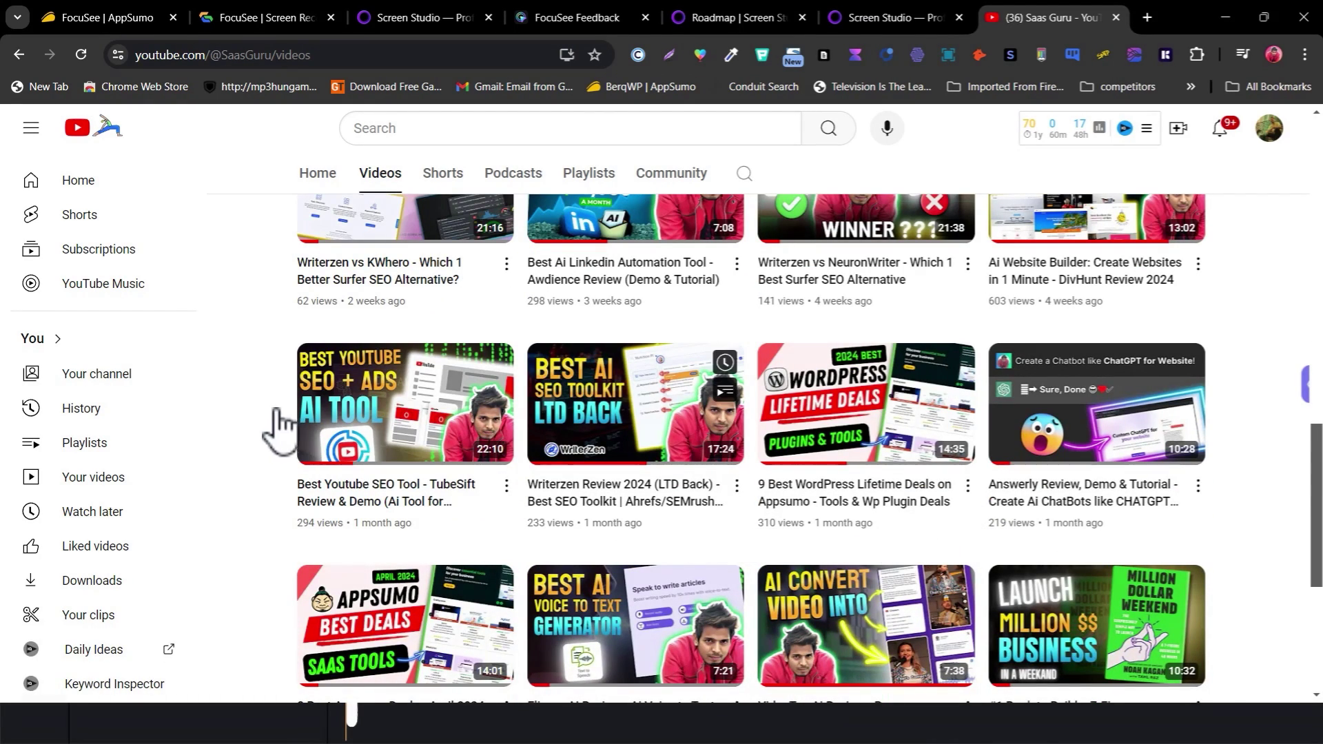
scroll(273, 413, up, 5)
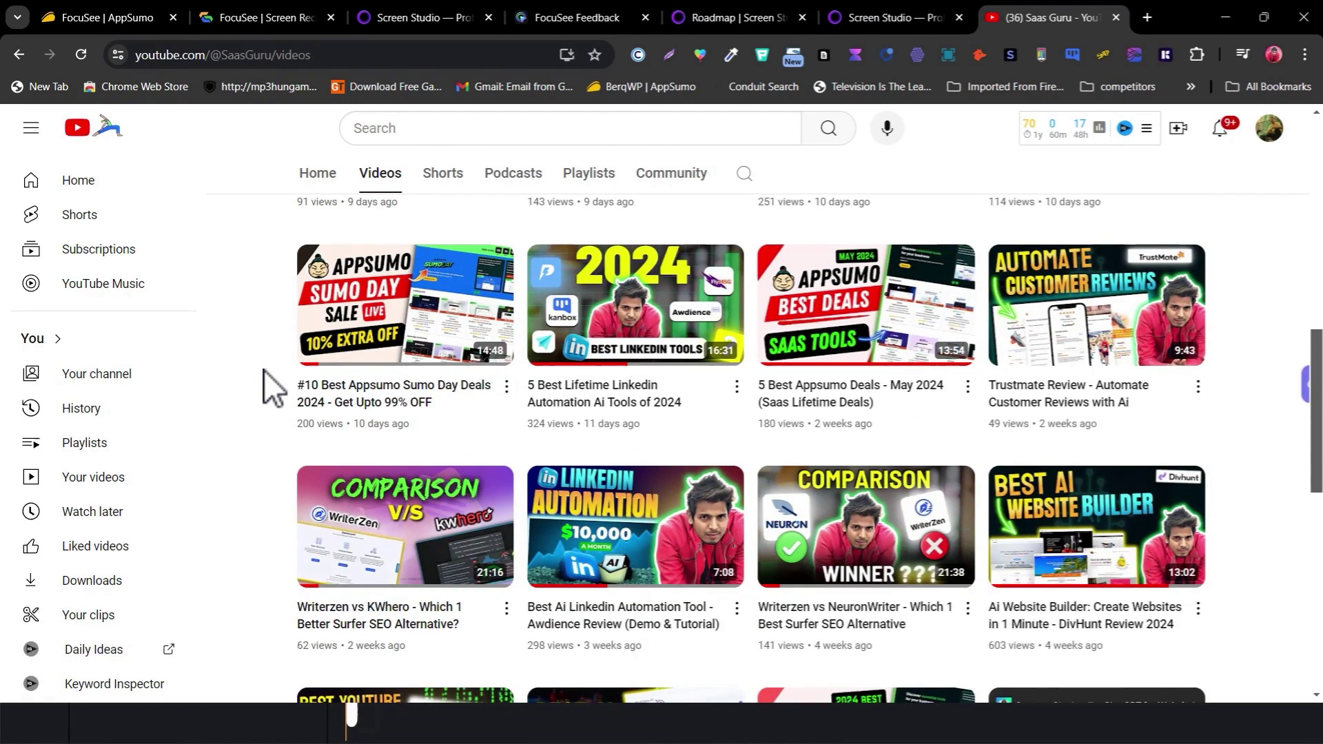
scroll(345, 372, up, 10)
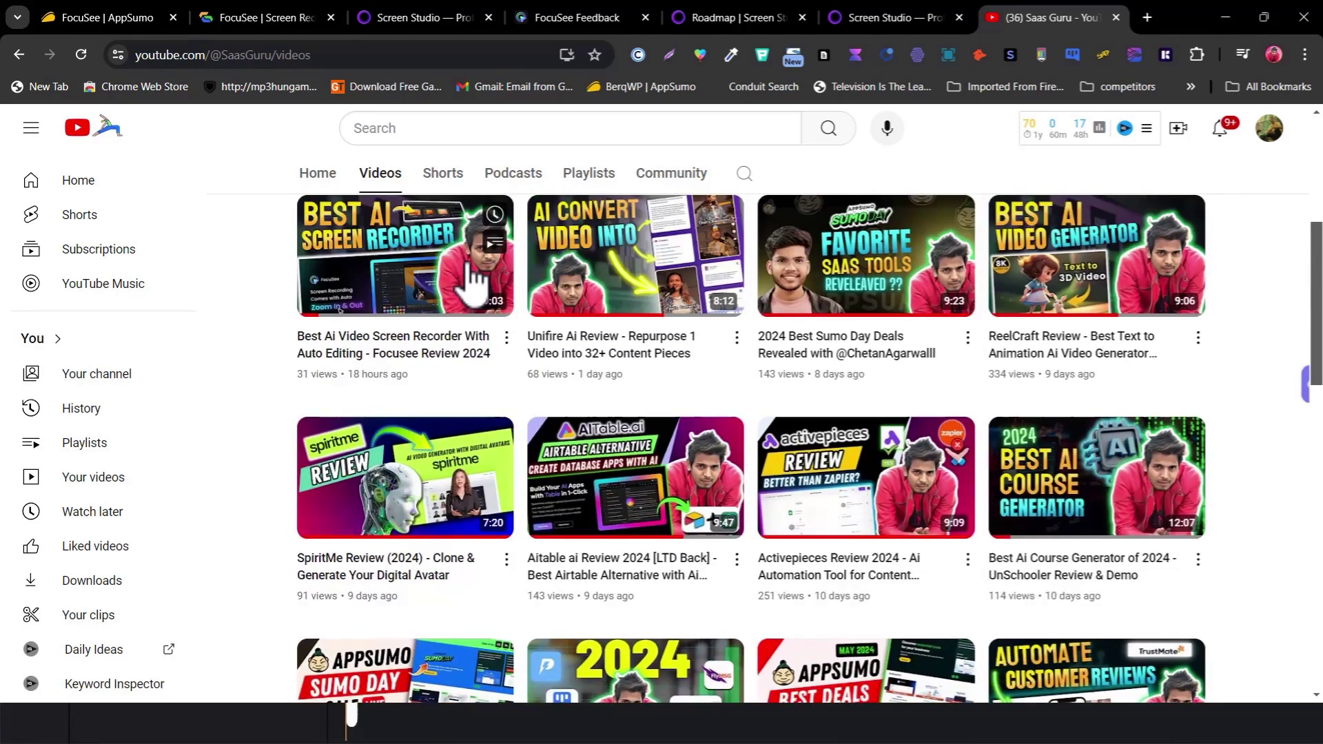